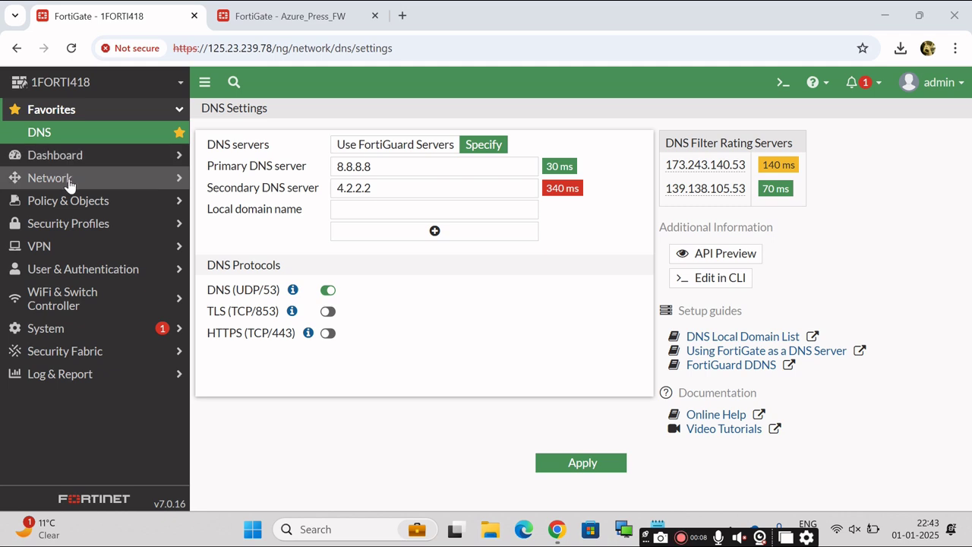
Review the 1FORTI418 firewall's Network Interfaces and SD-WAN zones pages.
{"action": "left_click", "coordinate": [65, 179]}
{"action": "left_click", "coordinate": [75, 157]}
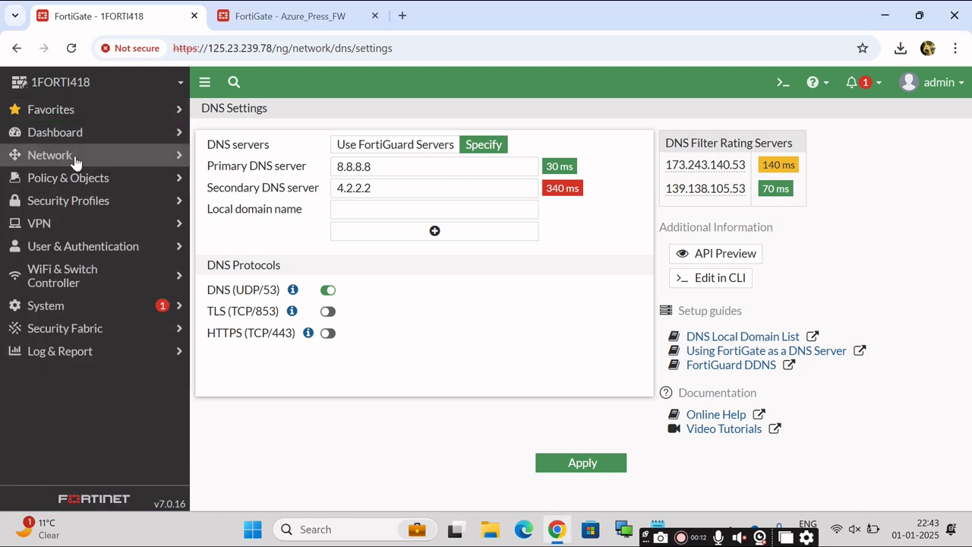
{"action": "left_click", "coordinate": [75, 158]}
{"action": "left_click", "coordinate": [62, 180]}
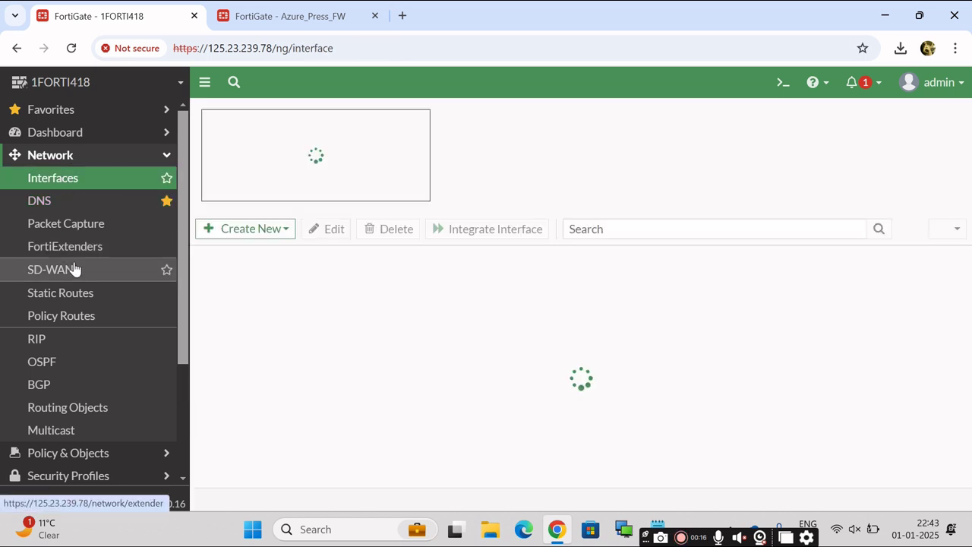
{"action": "left_click", "coordinate": [72, 272]}
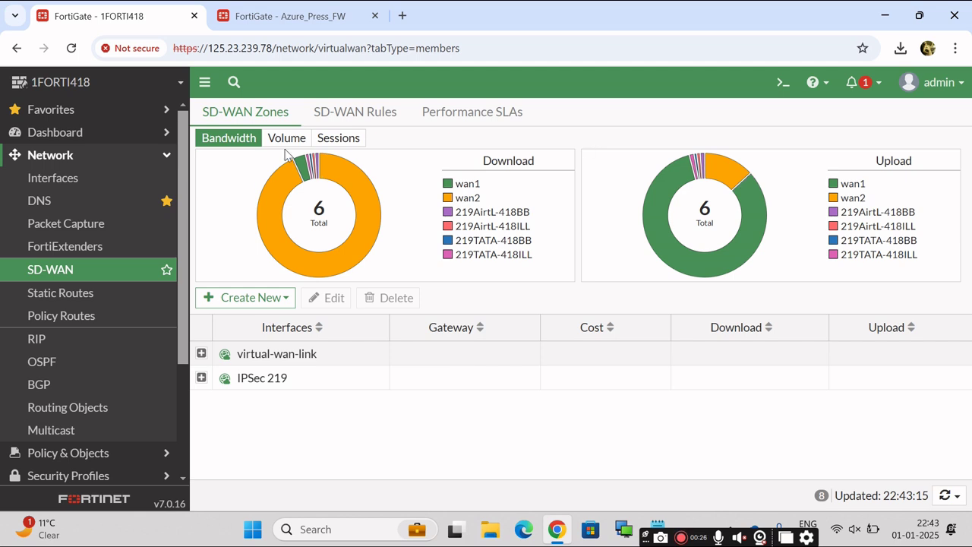
{"action": "left_click", "coordinate": [167, 159]}
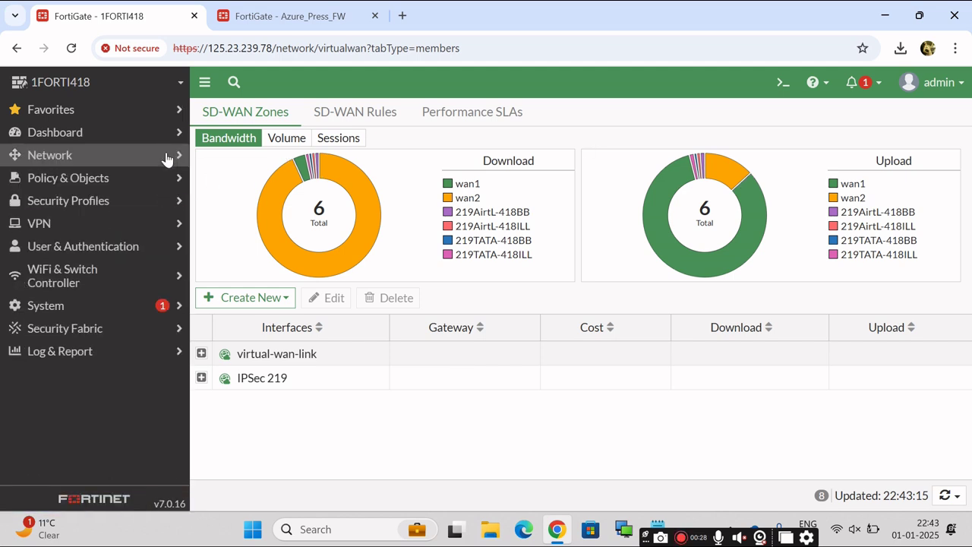
{"action": "left_click", "coordinate": [89, 161]}
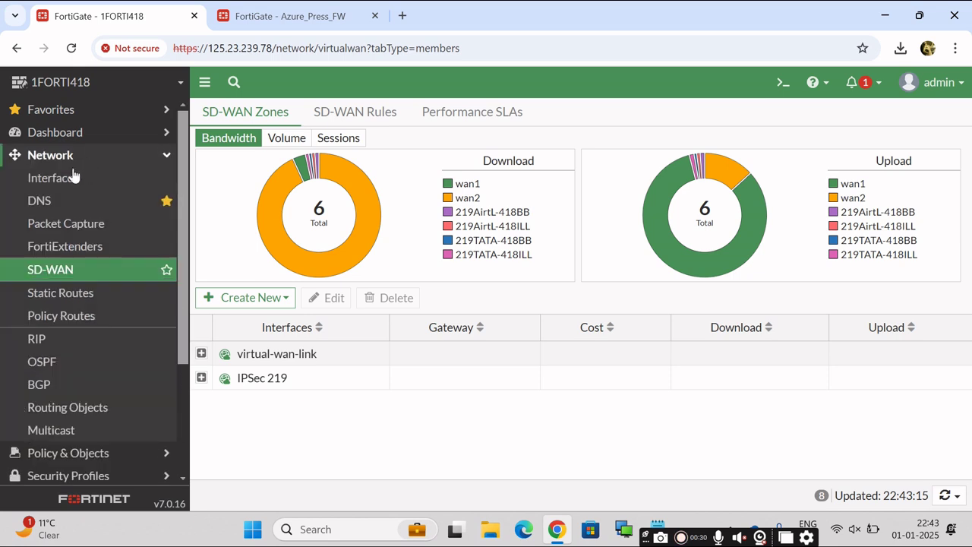
{"action": "left_click", "coordinate": [70, 178]}
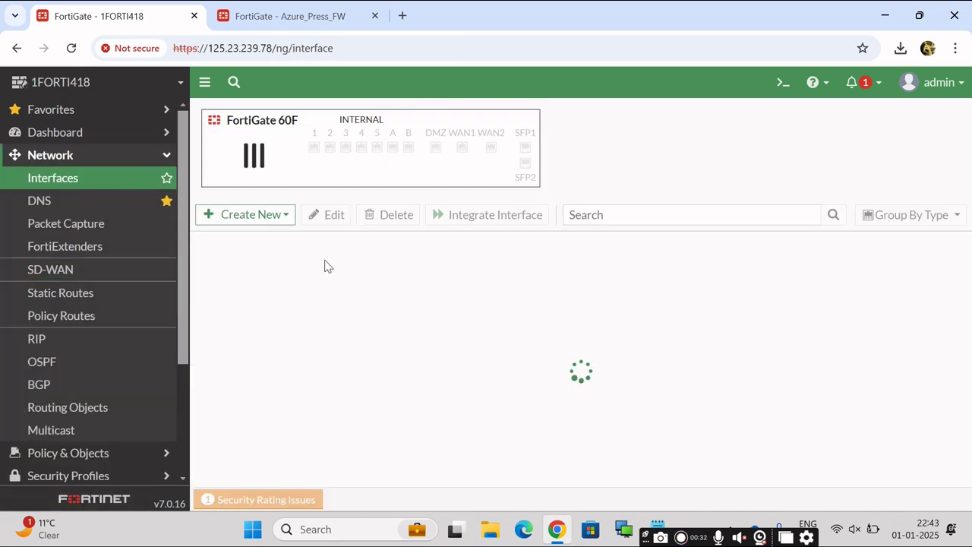
{"action": "left_click", "coordinate": [172, 158]}
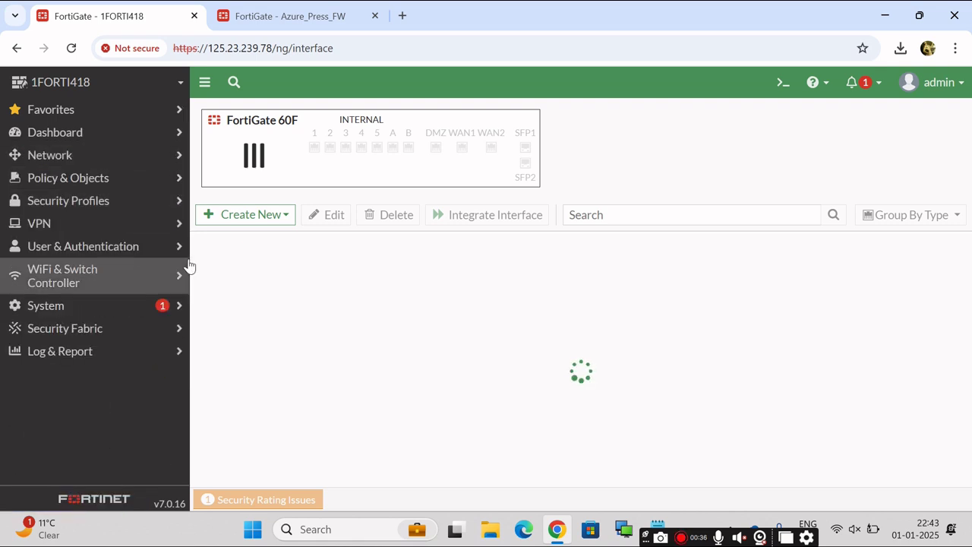
Review the Azure_Press_FW branch firewall's interfaces and SD-WAN zones, then return to 1FORTI418.
{"action": "left_click", "coordinate": [254, 15]}
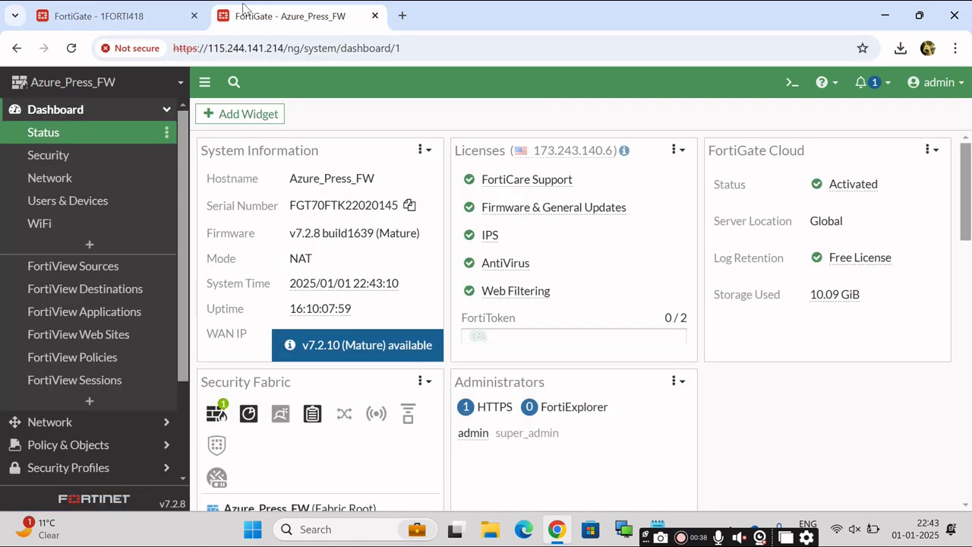
{"action": "left_click", "coordinate": [165, 112]}
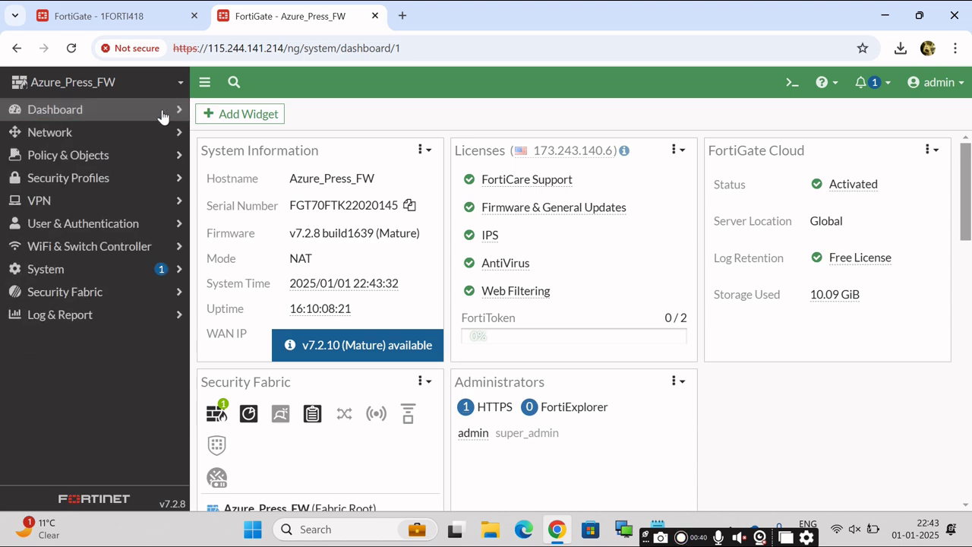
{"action": "left_click", "coordinate": [70, 137]}
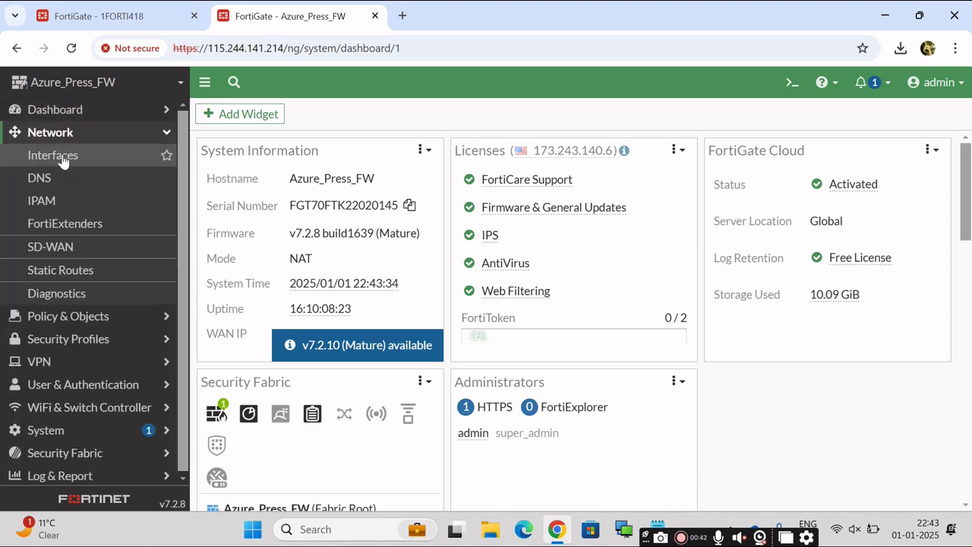
{"action": "left_click", "coordinate": [65, 157]}
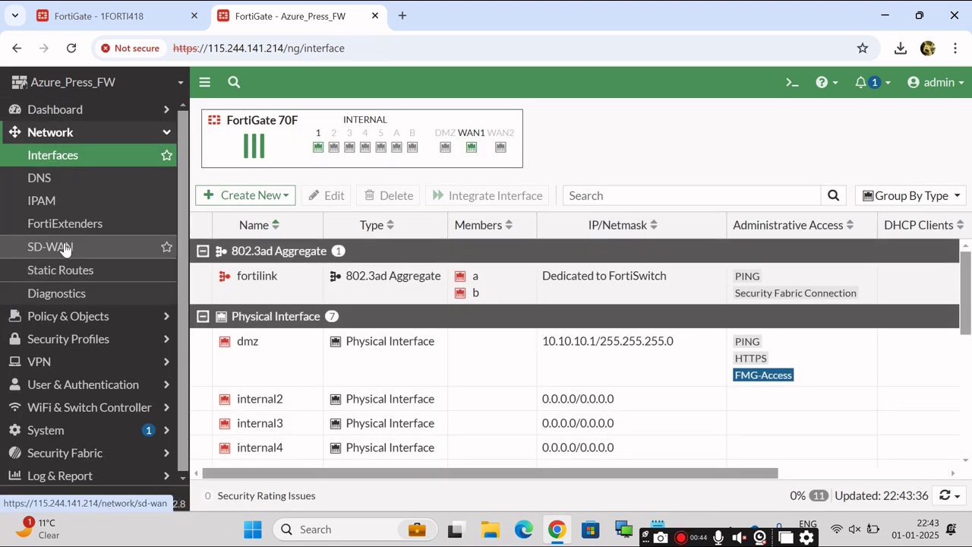
{"action": "left_click", "coordinate": [66, 247]}
{"action": "key", "text": "ctrl+Tab"}
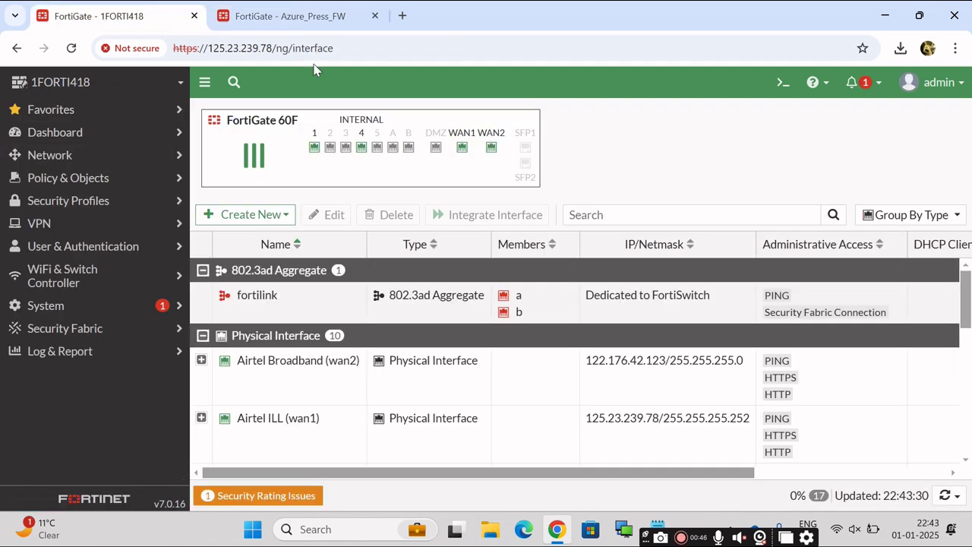
In the Notepad notes, review the HO WAN IP and HO LAN network 192.168.118.0/24.
{"action": "left_click", "coordinate": [294, 17]}
{"action": "key", "text": "ctrl+Tab"}
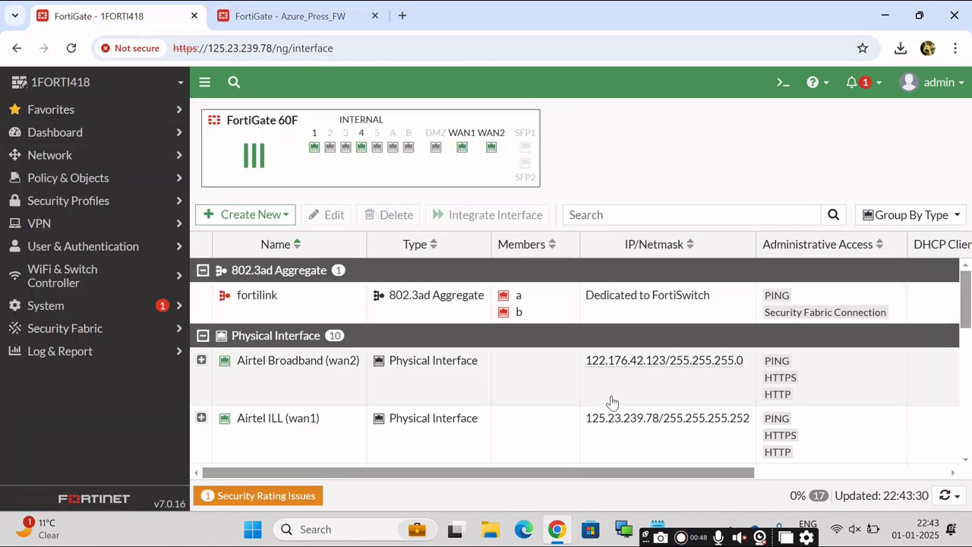
{"action": "left_click", "coordinate": [658, 524]}
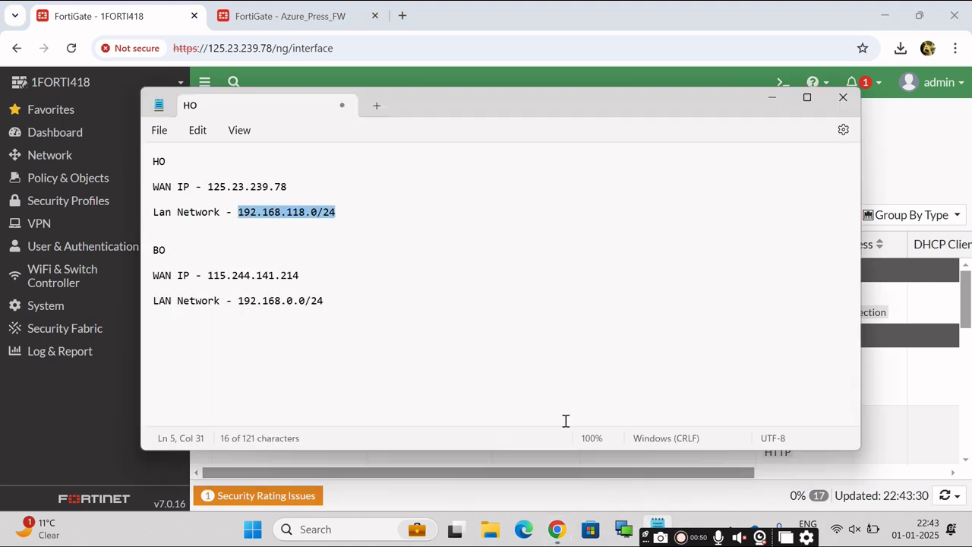
{"action": "left_click", "coordinate": [409, 250]}
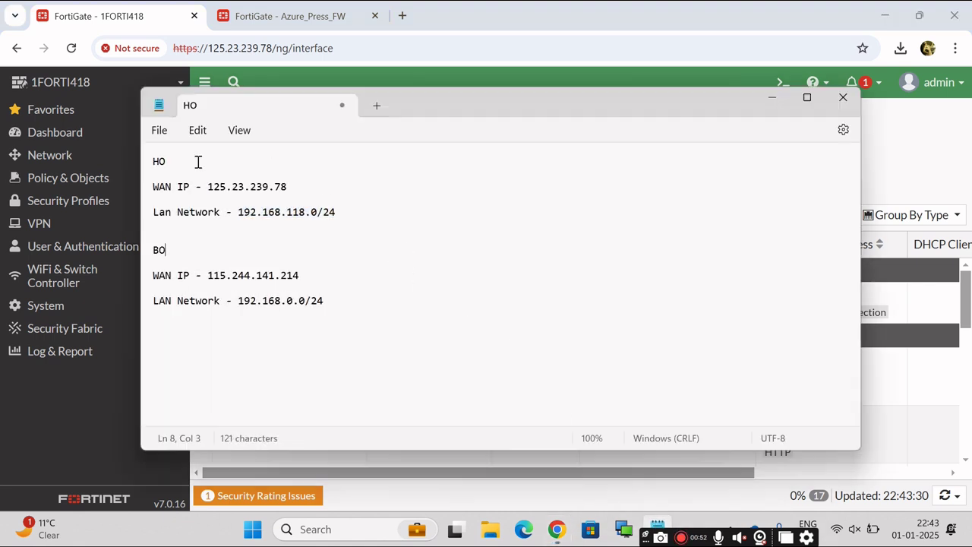
{"action": "left_click_drag", "start_coordinate": [155, 162], "coordinate": [182, 171]}
{"action": "double_click", "coordinate": [154, 249]}
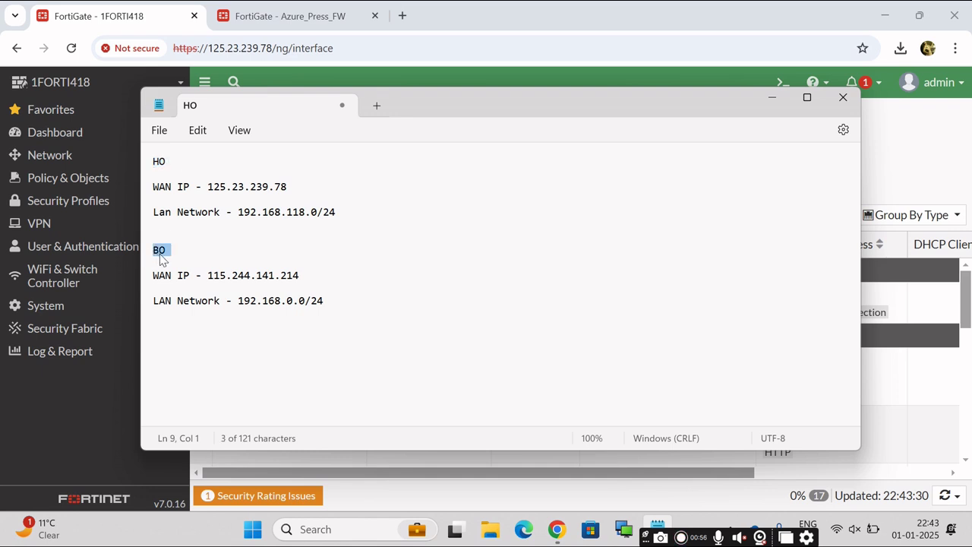
{"action": "left_click", "coordinate": [150, 168]}
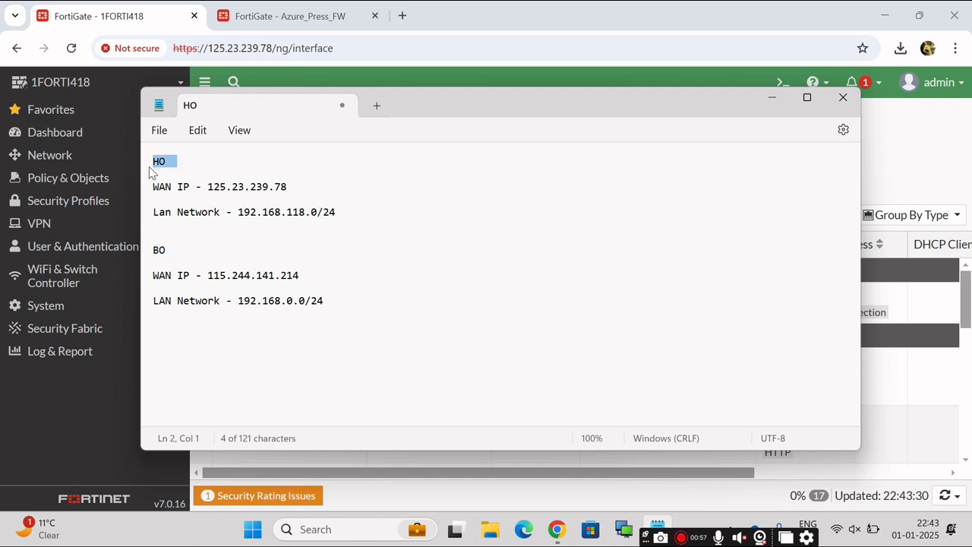
{"action": "left_click_drag", "start_coordinate": [208, 189], "coordinate": [293, 191]}
{"action": "left_click", "coordinate": [209, 189]}
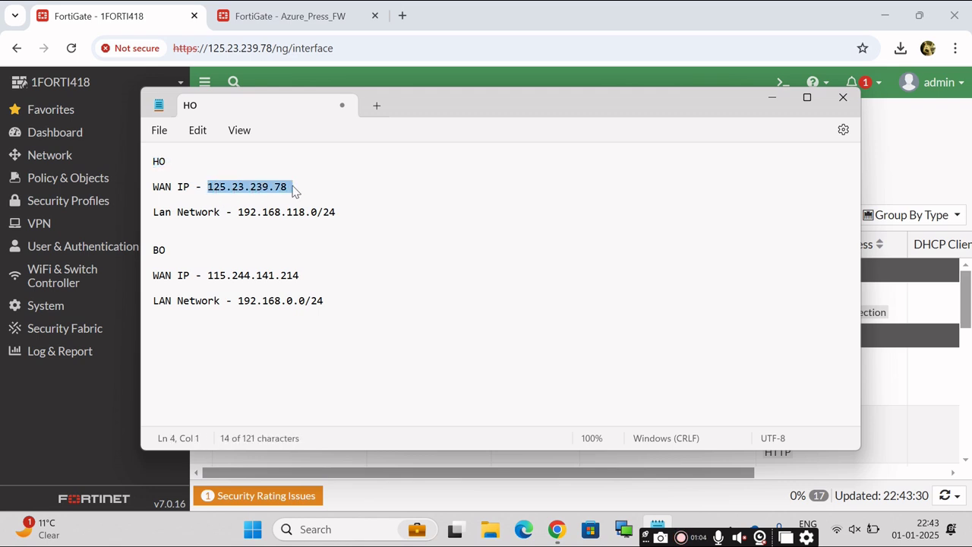
{"action": "left_click", "coordinate": [233, 240]}
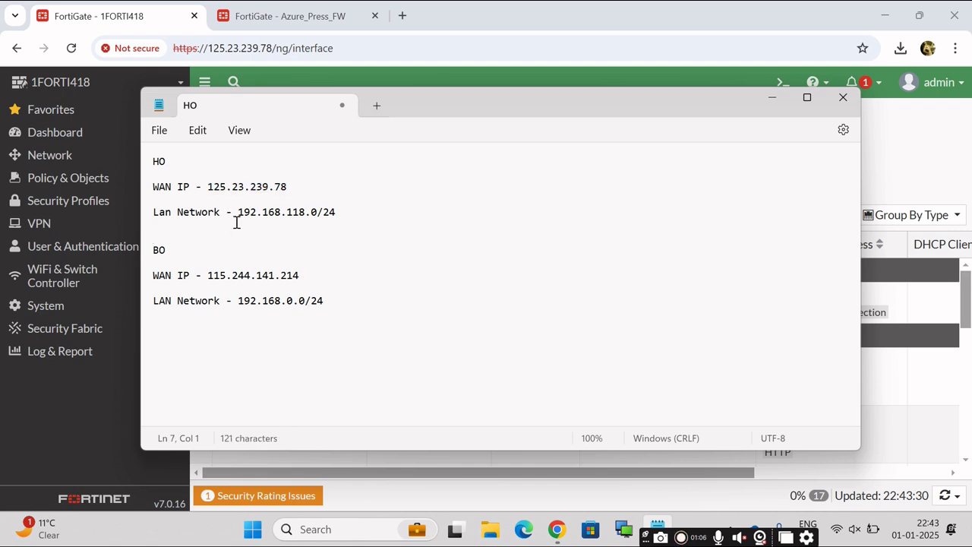
{"action": "left_click_drag", "start_coordinate": [240, 212], "coordinate": [338, 221]}
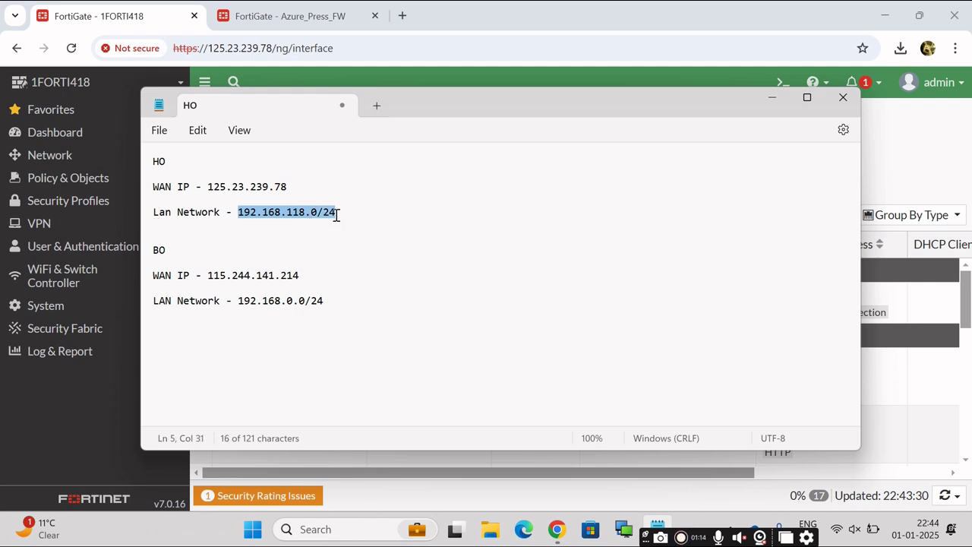
{"action": "left_click", "coordinate": [379, 251]}
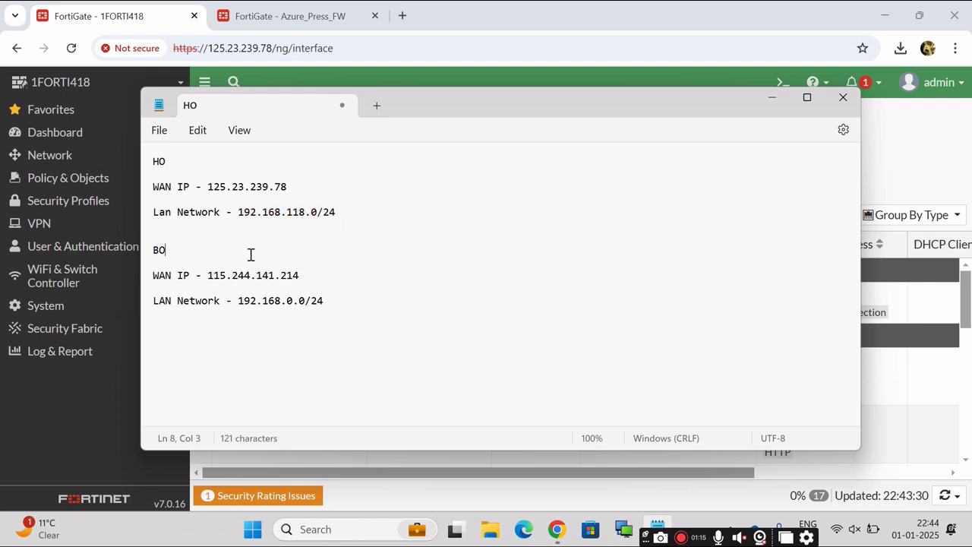
Review the BO WAN IP 115.244.141.214 and BO LAN 192.168.0.0/24, then minimize the notes.
{"action": "double_click", "coordinate": [160, 251]}
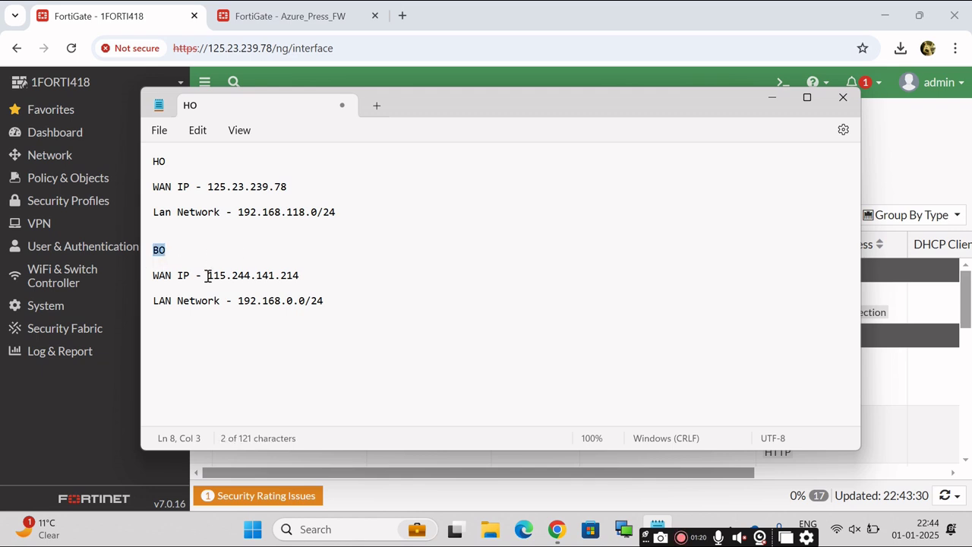
{"action": "left_click_drag", "start_coordinate": [208, 276], "coordinate": [302, 278]}
{"action": "left_click", "coordinate": [328, 279]}
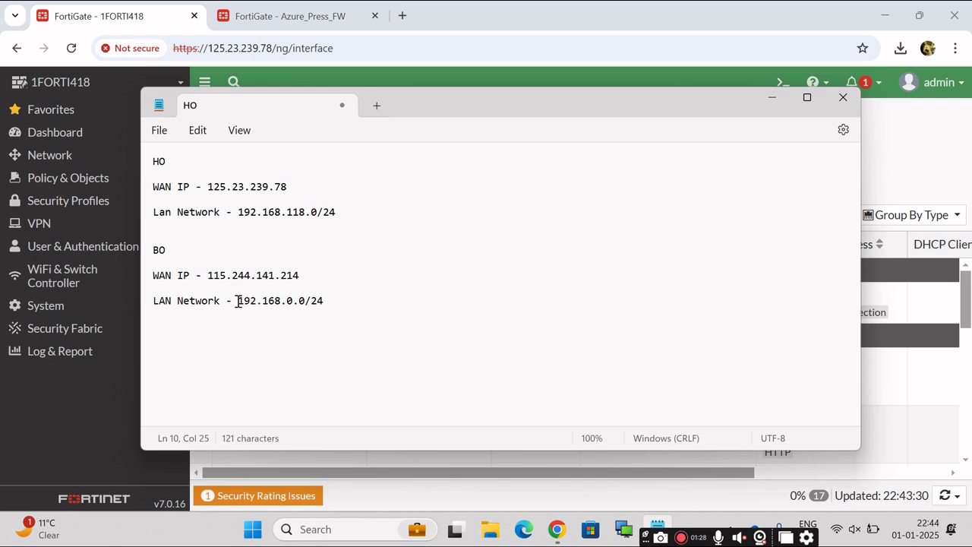
{"action": "left_click_drag", "start_coordinate": [238, 302], "coordinate": [328, 313]}
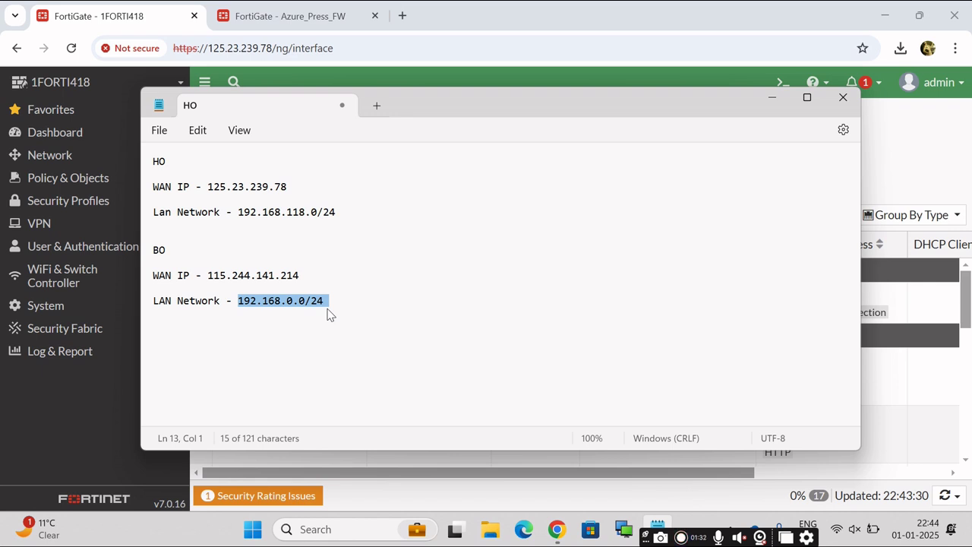
{"action": "left_click", "coordinate": [420, 314]}
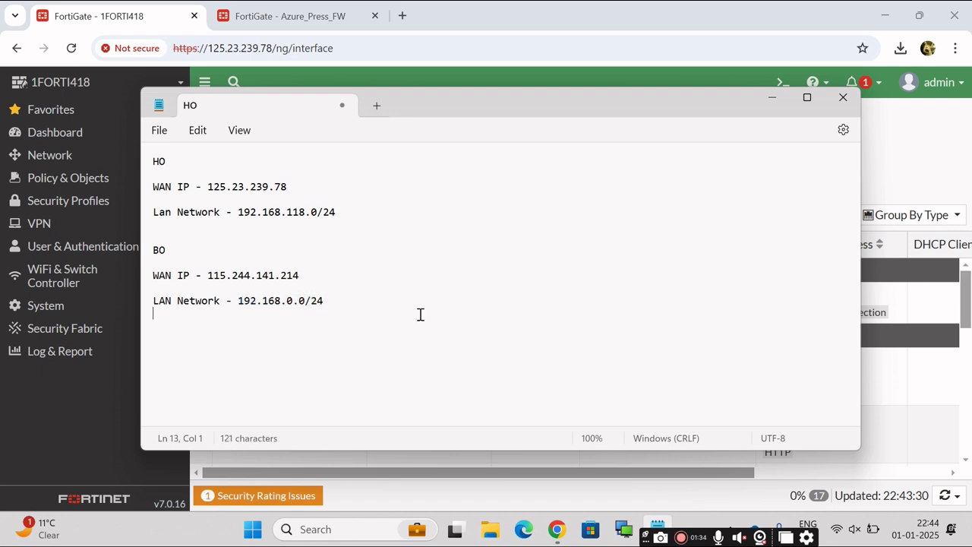
{"action": "left_click", "coordinate": [773, 99]}
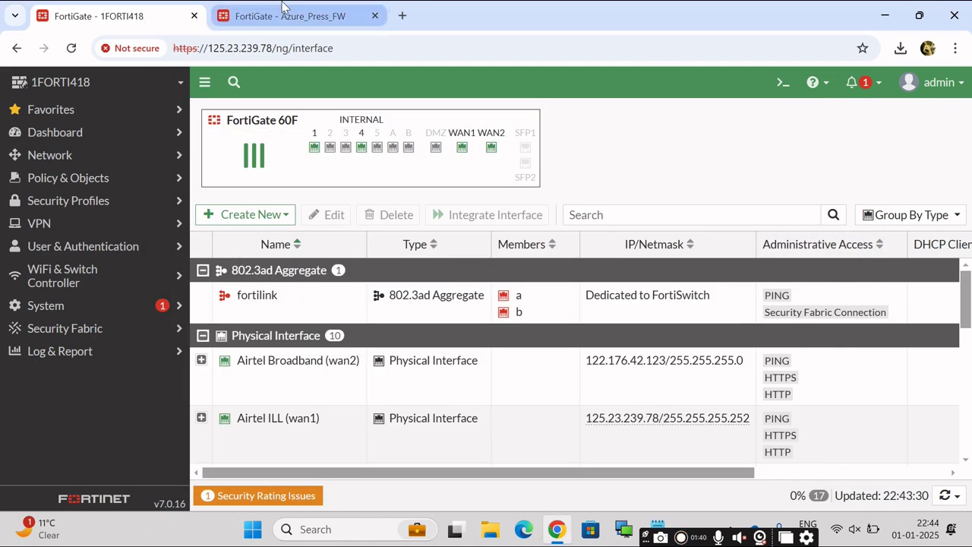
On 1FORTI418's Interfaces list, locate the Airtel ILL WAN IP 125.23.239.78.
{"action": "left_click", "coordinate": [311, 17]}
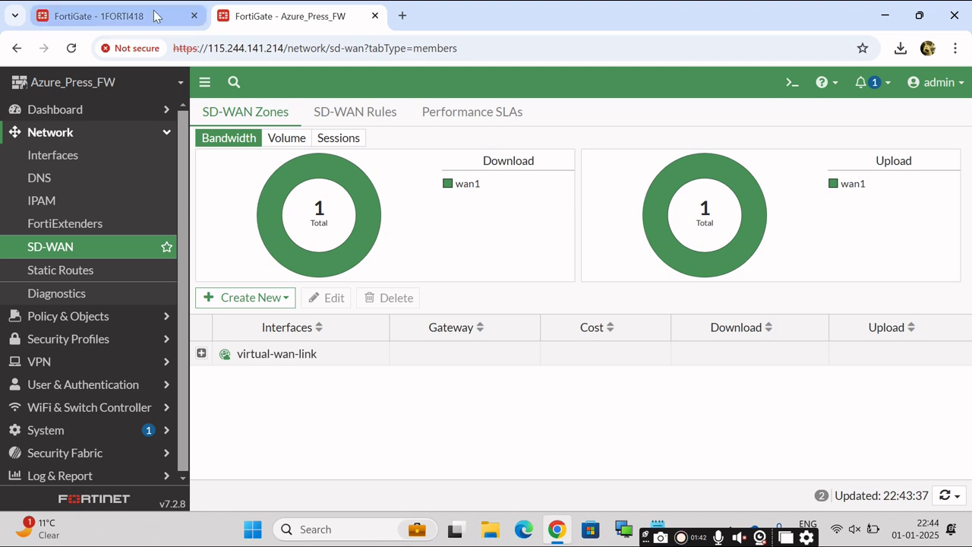
{"action": "left_click", "coordinate": [133, 17]}
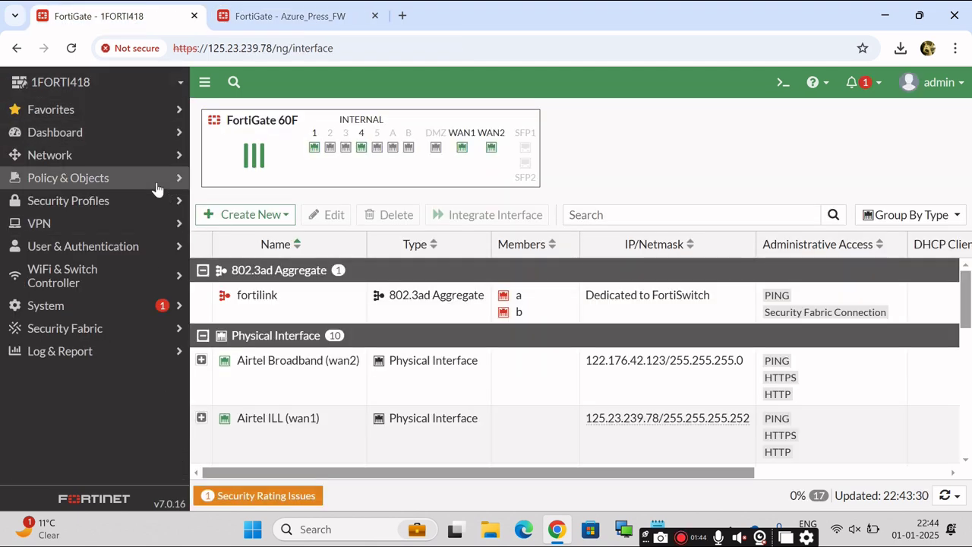
{"action": "left_click", "coordinate": [72, 162]}
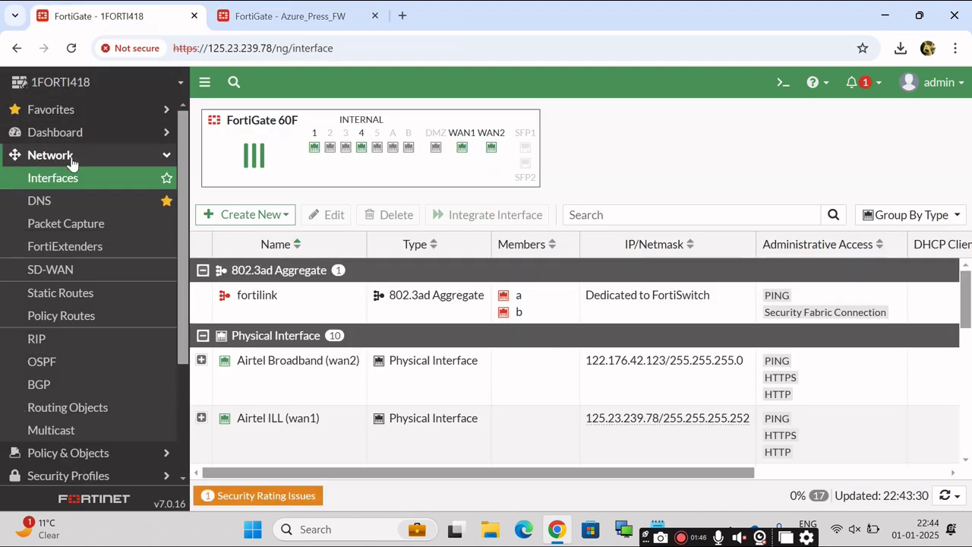
{"action": "left_click", "coordinate": [64, 187]}
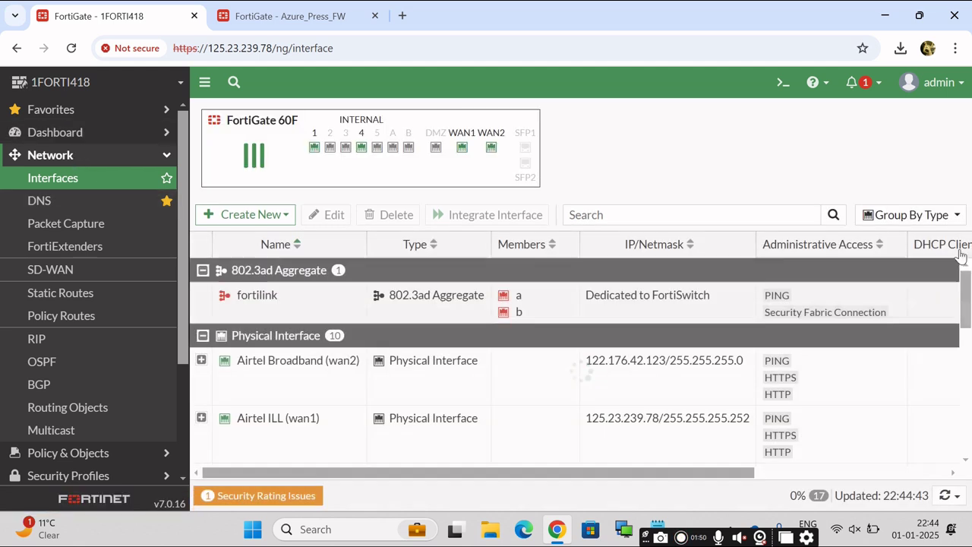
{"action": "mouse_move", "coordinate": [968, 312]}
{"action": "left_mouse_down"}
{"action": "mouse_move", "coordinate": [969, 338]}
{"action": "mouse_move", "coordinate": [967, 327]}
{"action": "left_mouse_up"}
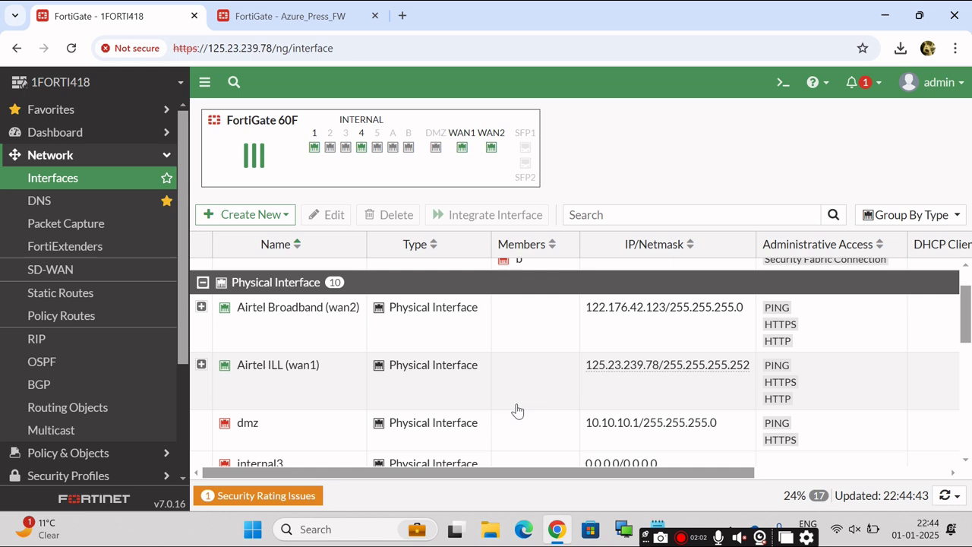
{"action": "mouse_move", "coordinate": [587, 374]}
{"action": "left_click_drag", "start_coordinate": [586, 368], "coordinate": [617, 366]}
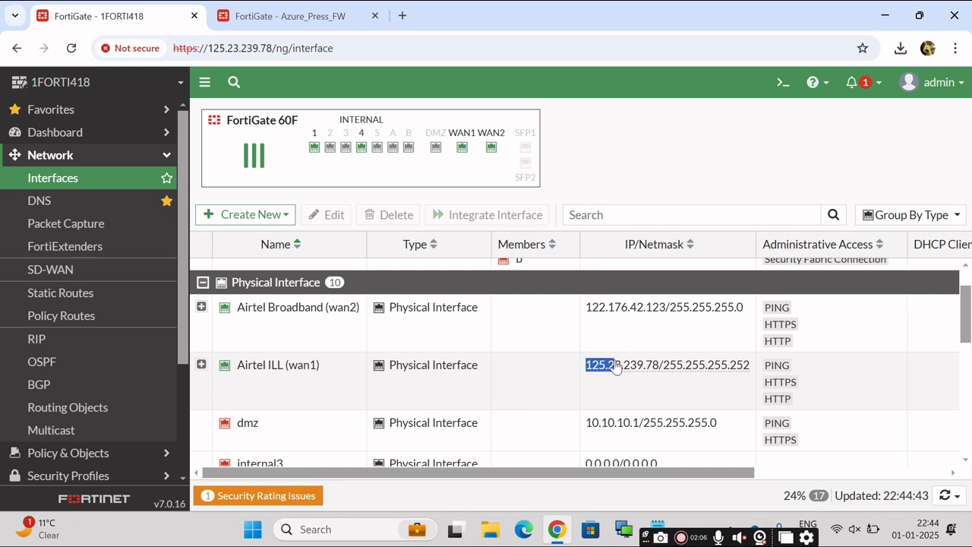
{"action": "left_click", "coordinate": [658, 370], "text": "shift"}
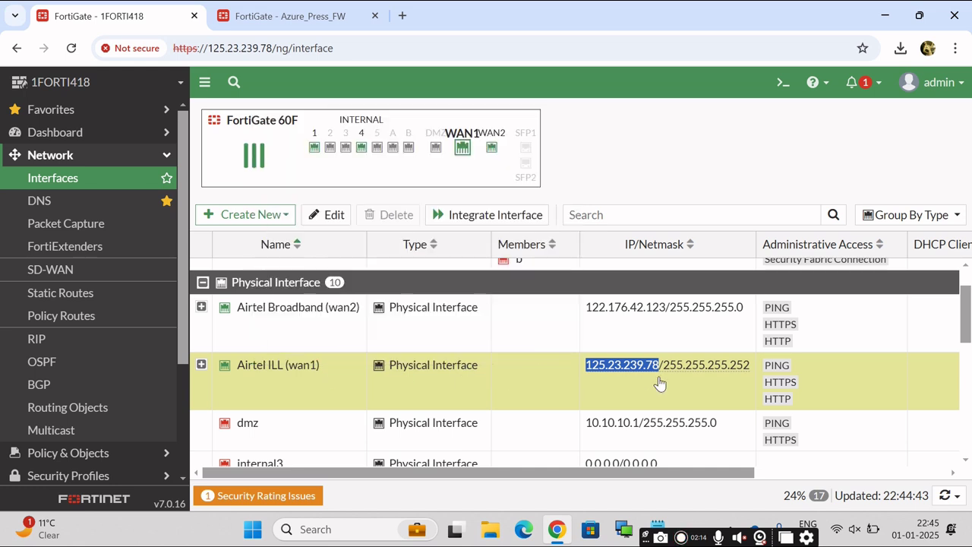
Compare the HO WAN IP in the notes, inspect LAN (internal), then move to Azure_Press_FW.
{"action": "left_click", "coordinate": [658, 527]}
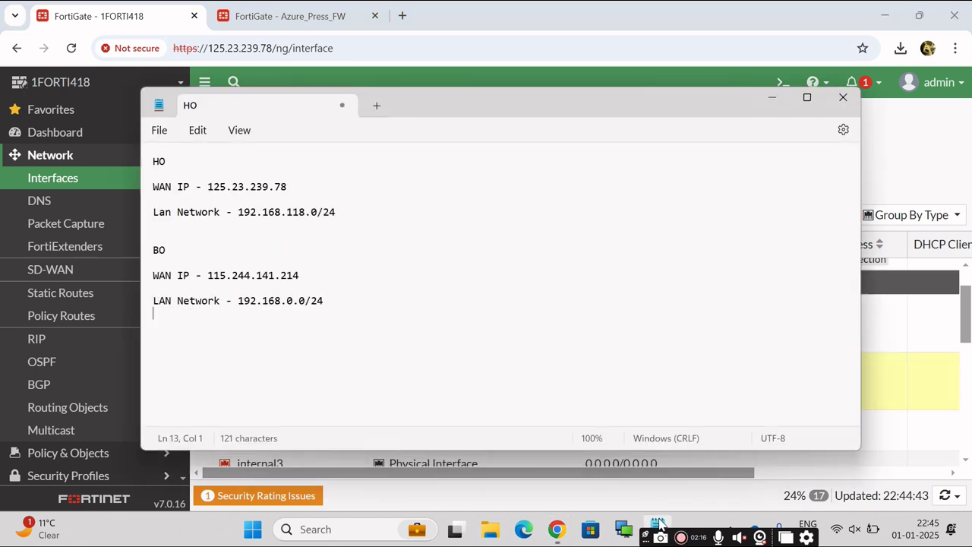
{"action": "left_click_drag", "start_coordinate": [211, 187], "coordinate": [301, 182]}
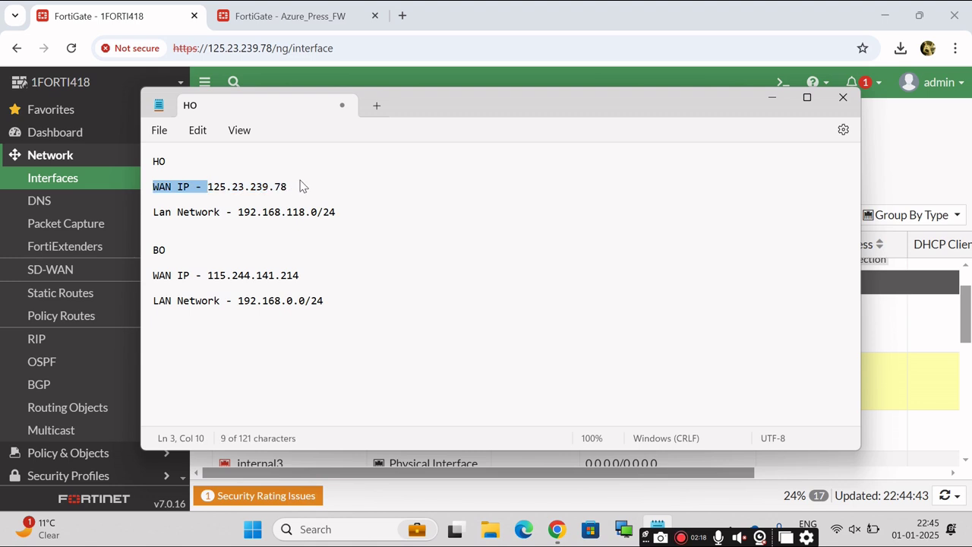
{"action": "left_click", "coordinate": [774, 96]}
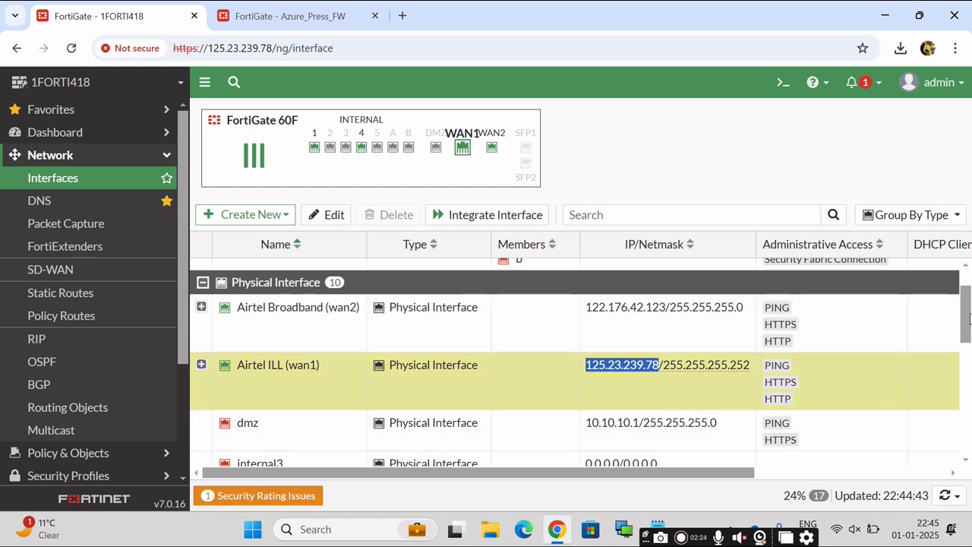
{"action": "left_click_drag", "start_coordinate": [966, 319], "coordinate": [959, 414]}
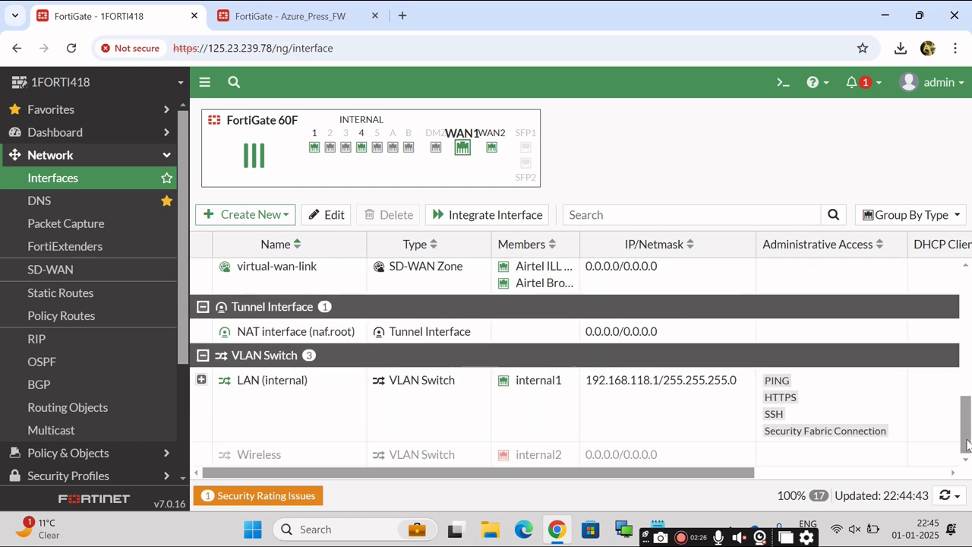
{"action": "left_click", "coordinate": [272, 389]}
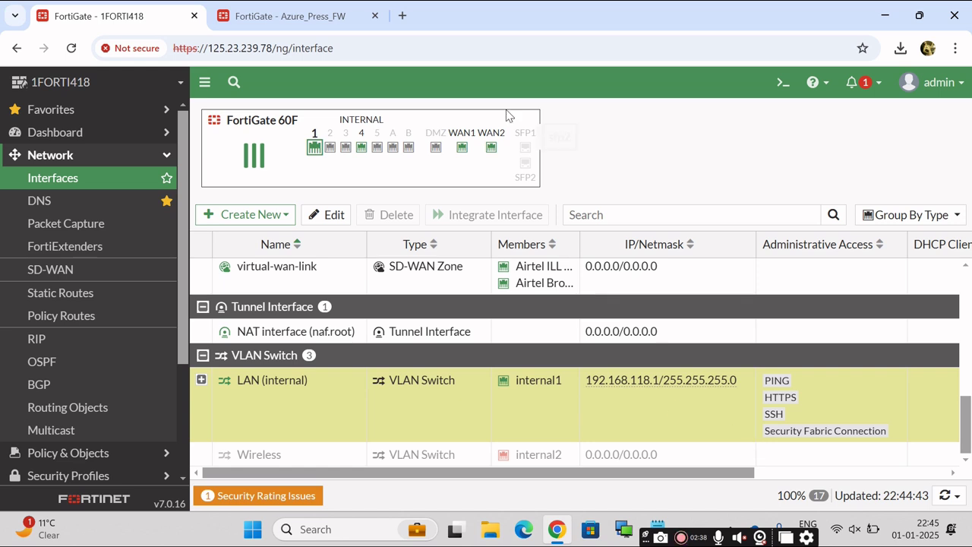
{"action": "left_click", "coordinate": [261, 10]}
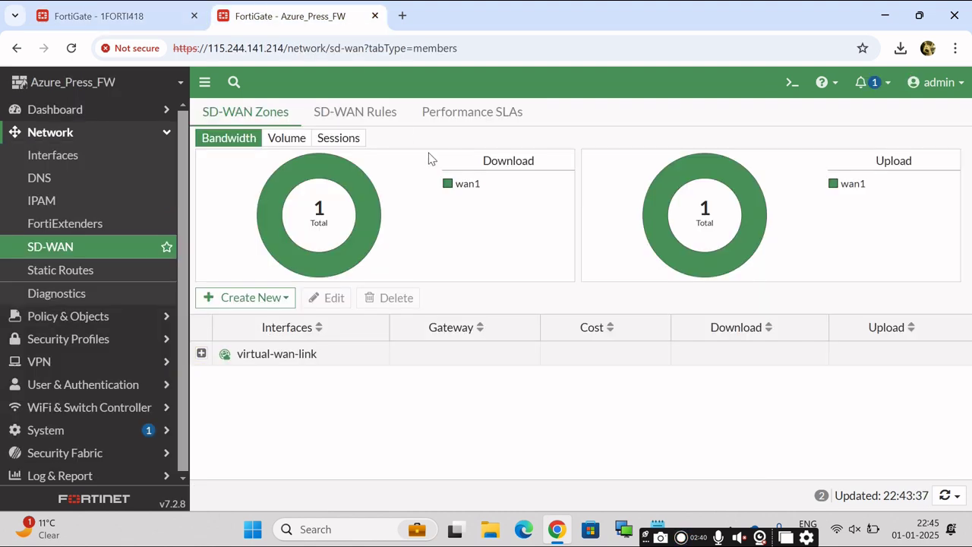
On Azure_Press_FW's interfaces, check JIO (wan1) 115.244.141.214 and LAN (internal) 192.168.0.1/255.255.255.0.
{"action": "left_click", "coordinate": [72, 156]}
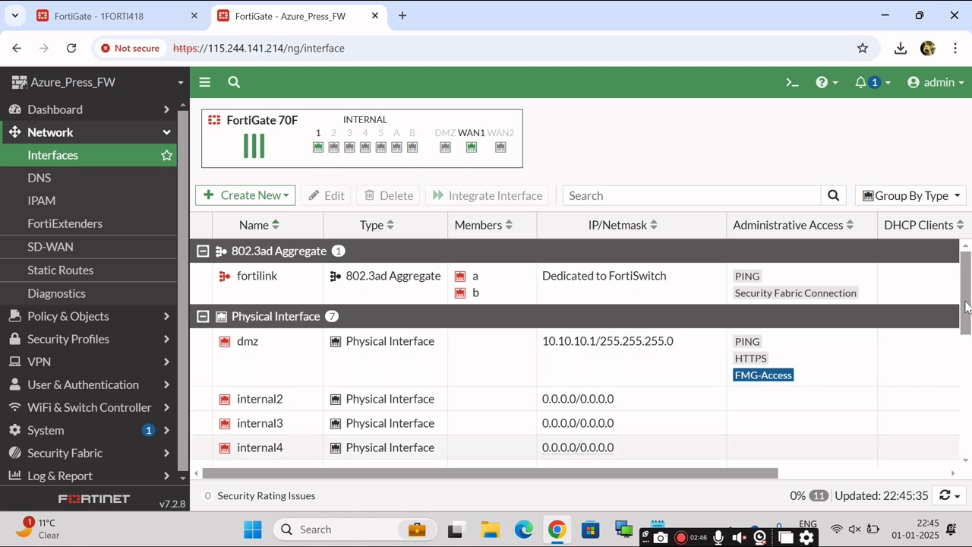
{"action": "left_click_drag", "start_coordinate": [967, 307], "coordinate": [969, 351]}
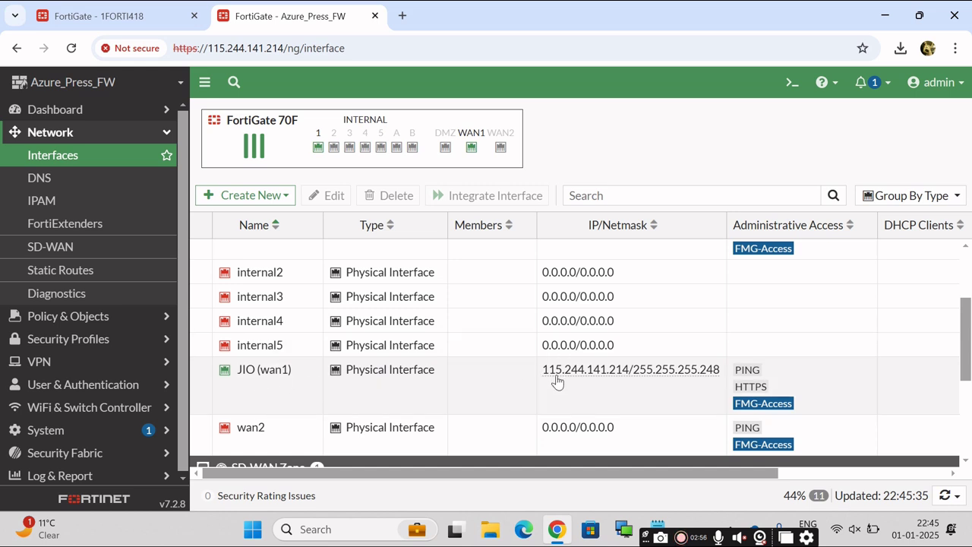
{"action": "left_click_drag", "start_coordinate": [542, 375], "coordinate": [639, 378]}
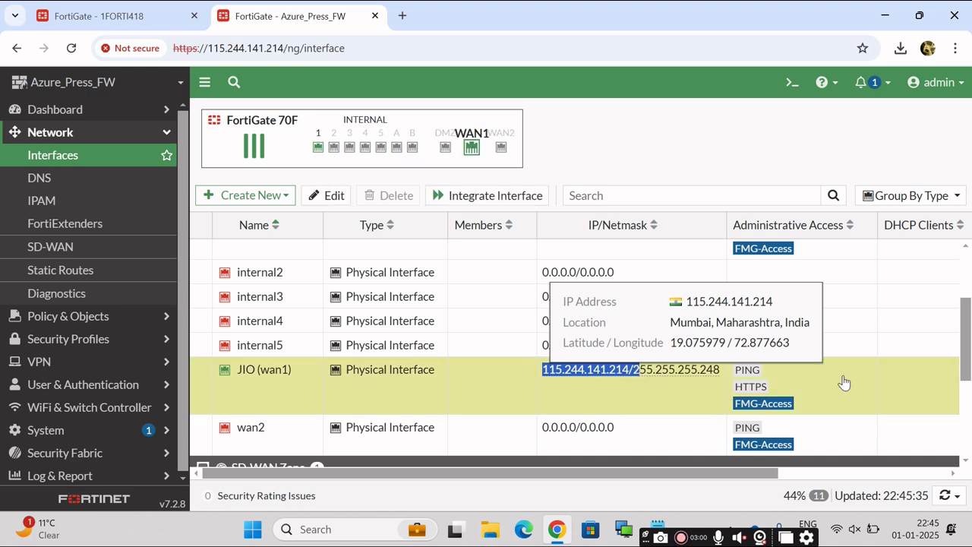
{"action": "left_click_drag", "start_coordinate": [966, 344], "coordinate": [965, 401]}
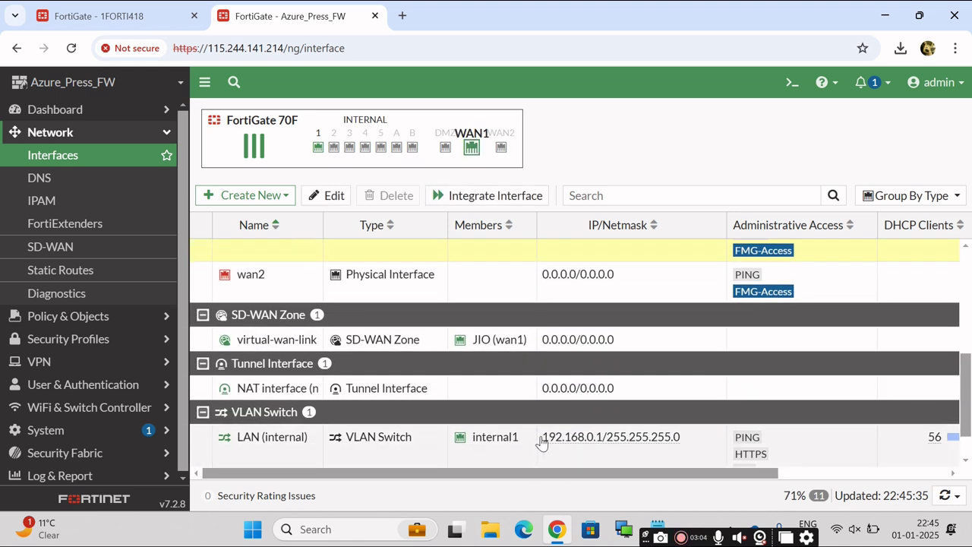
{"action": "left_click_drag", "start_coordinate": [541, 443], "coordinate": [614, 444]}
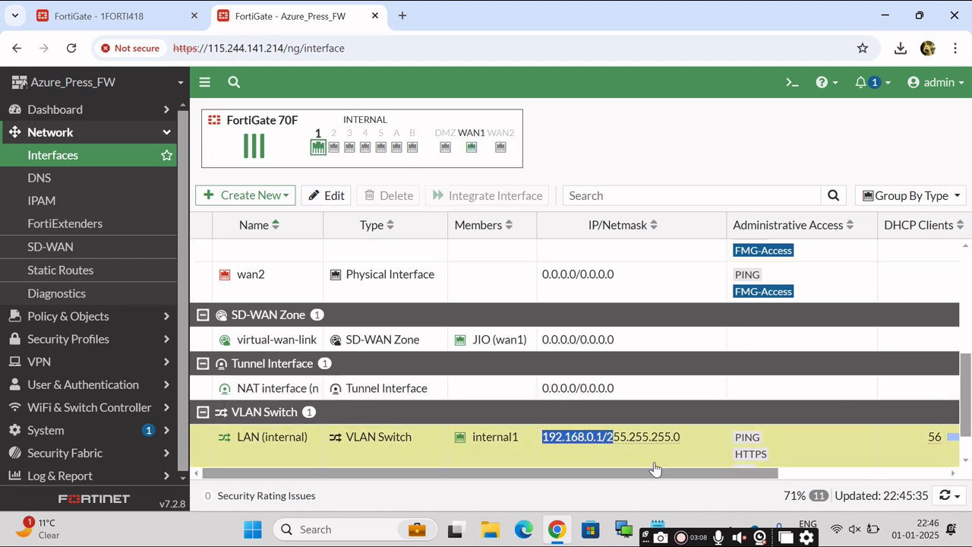
{"action": "mouse_move", "coordinate": [656, 448]}
On 1FORTI418, open VPN > IPsec Tunnels to see the four site-to-site tunnels all Up.
{"action": "left_click_drag", "start_coordinate": [968, 395], "coordinate": [874, 196]}
{"action": "left_click", "coordinate": [89, 10]}
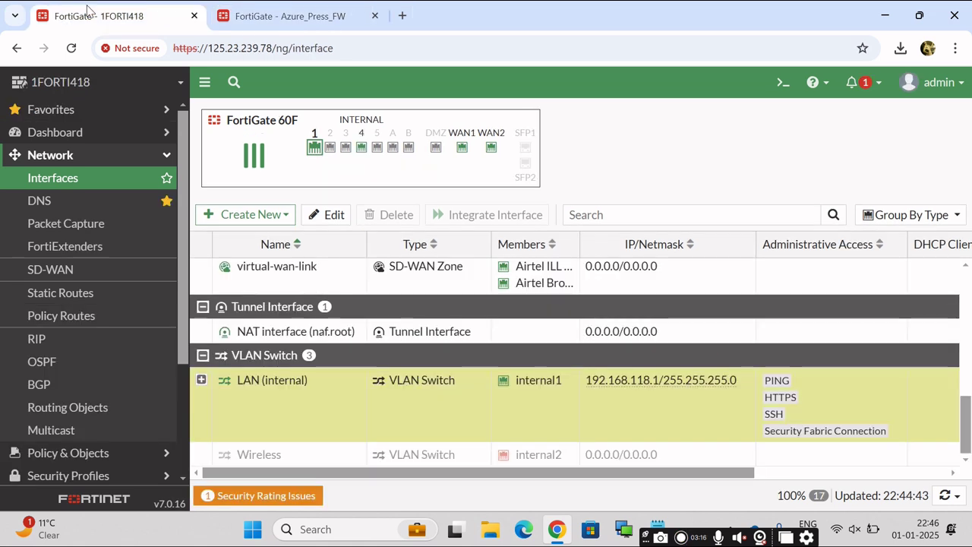
{"action": "left_click", "coordinate": [166, 157]}
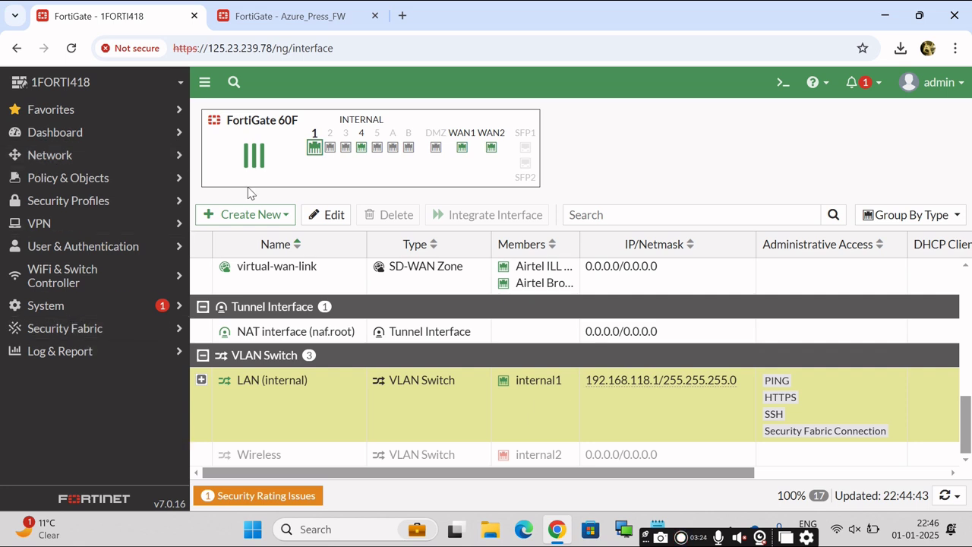
{"action": "left_click", "coordinate": [75, 226]}
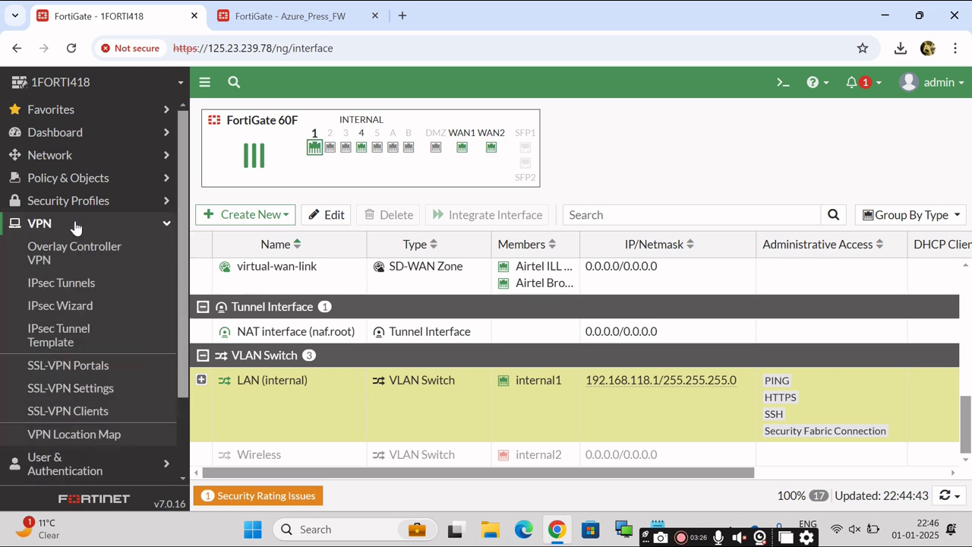
{"action": "left_click", "coordinate": [79, 283]}
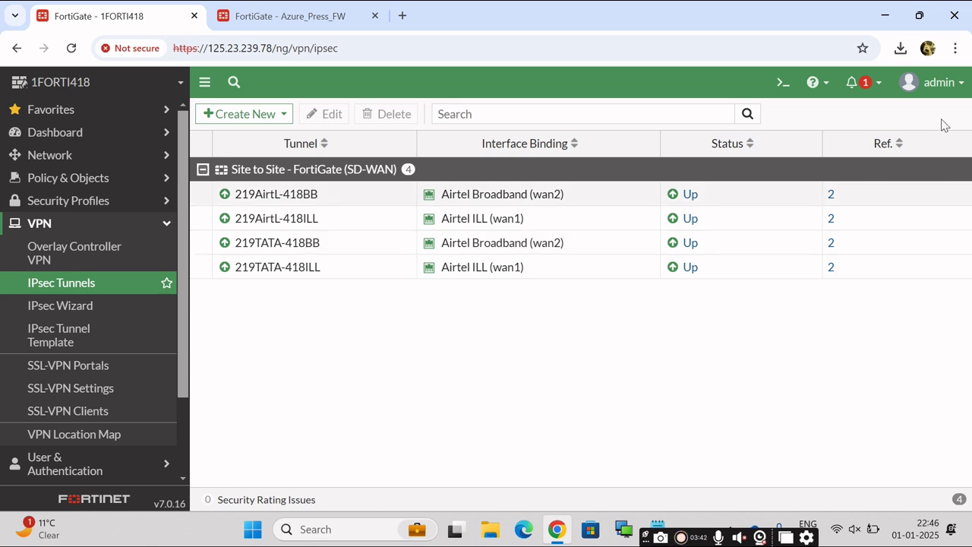
{"action": "left_click", "coordinate": [946, 83]}
Back up the 1FORTI418 configuration to the Local PC.
{"action": "mouse_move", "coordinate": [861, 175]}
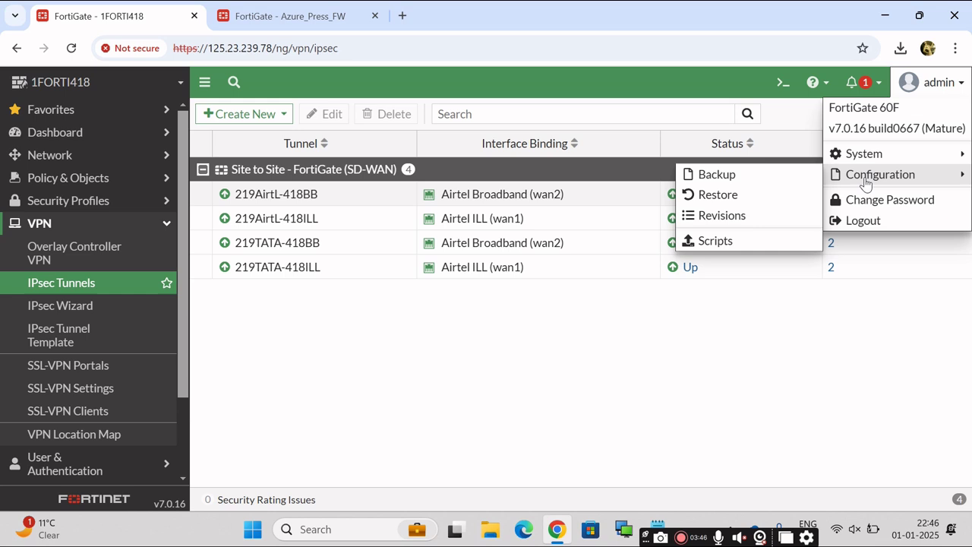
{"action": "left_click", "coordinate": [765, 180]}
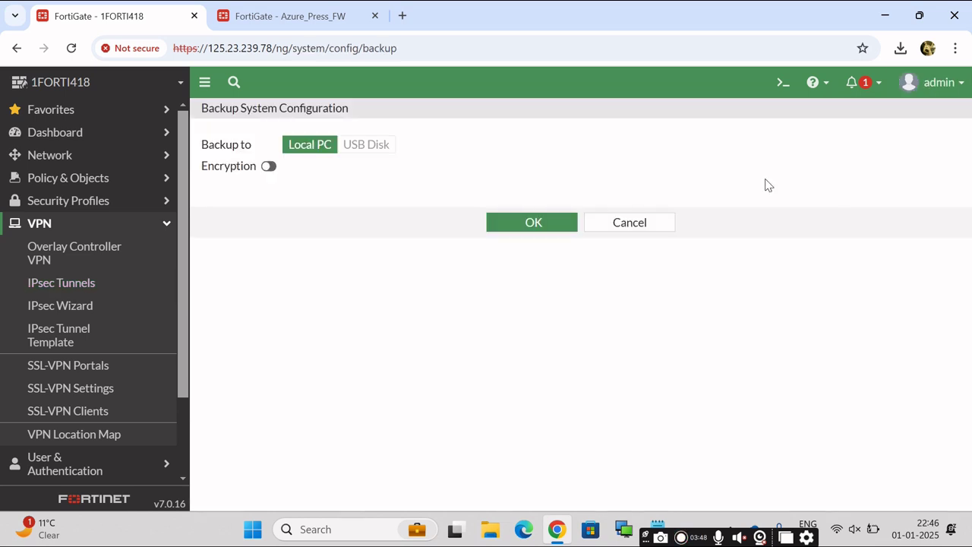
{"action": "left_click", "coordinate": [531, 225]}
Go back to the VPN > IPsec Tunnels list.
{"action": "left_click", "coordinate": [161, 225]}
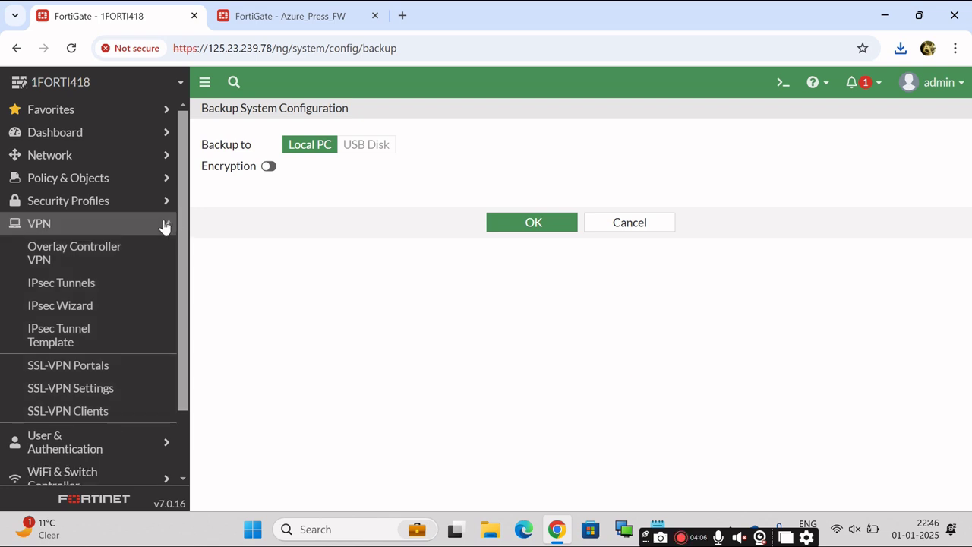
{"action": "left_click", "coordinate": [35, 224]}
{"action": "left_click", "coordinate": [57, 284]}
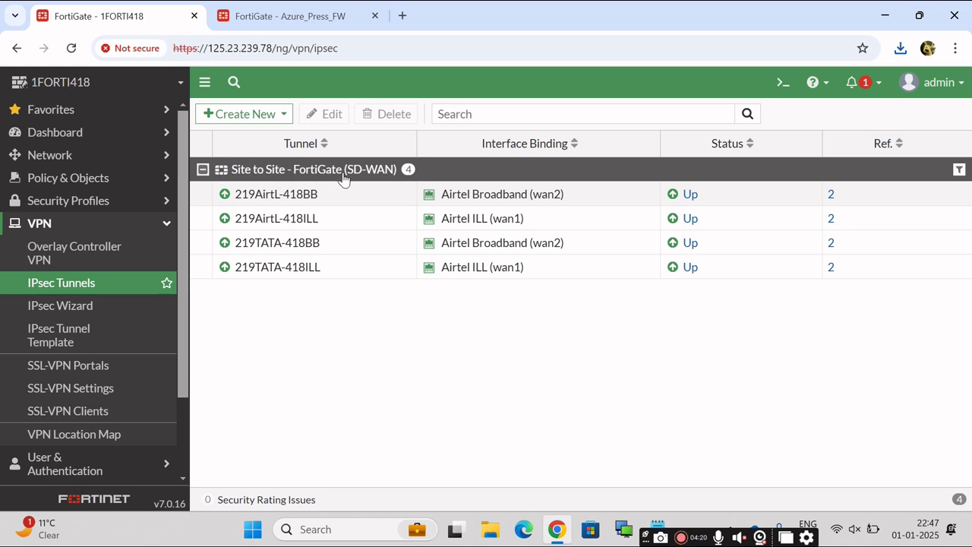
{"action": "left_click_drag", "start_coordinate": [347, 174], "coordinate": [392, 176]}
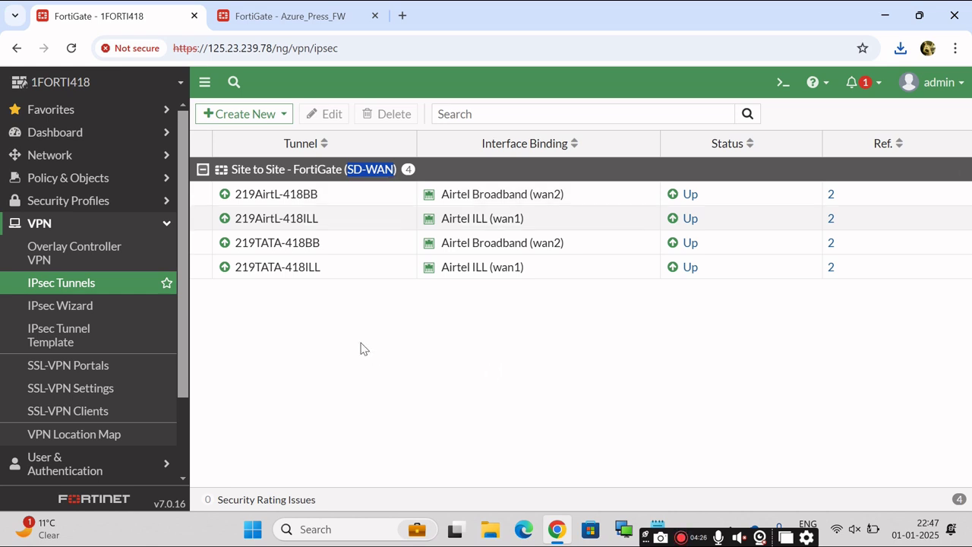
{"action": "left_click", "coordinate": [166, 227]}
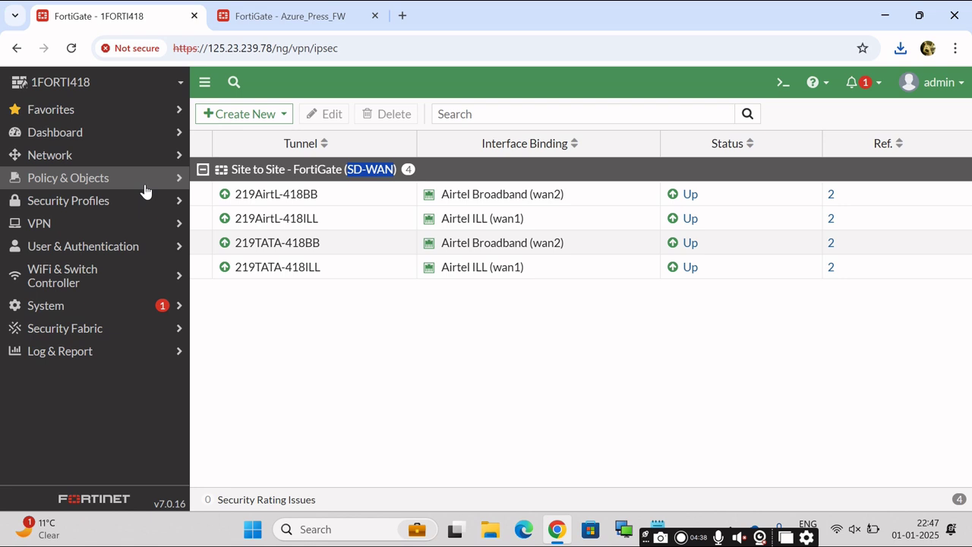
{"action": "left_click", "coordinate": [85, 161]}
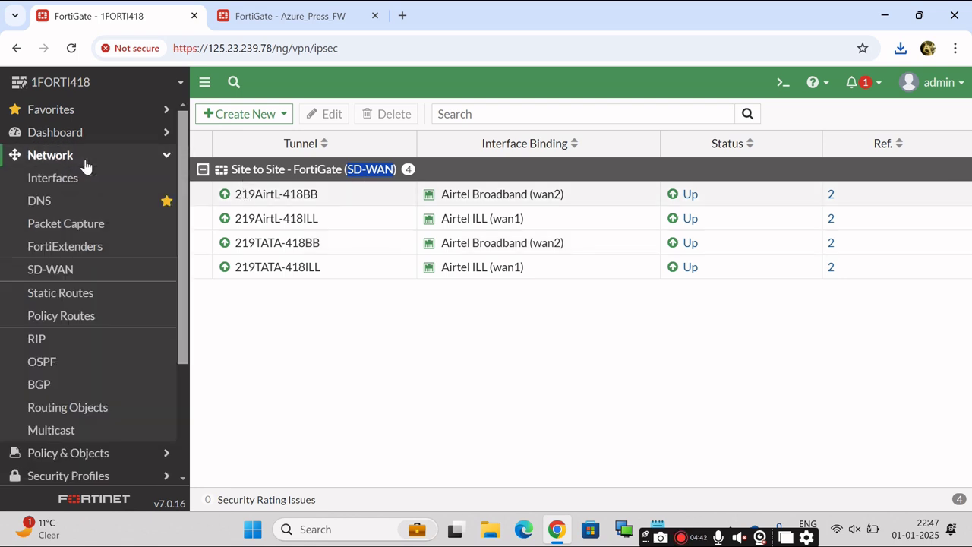
On Network > SD-WAN, expand the IPSec 219 zone to view its four 219 tunnels.
{"action": "left_click", "coordinate": [57, 274]}
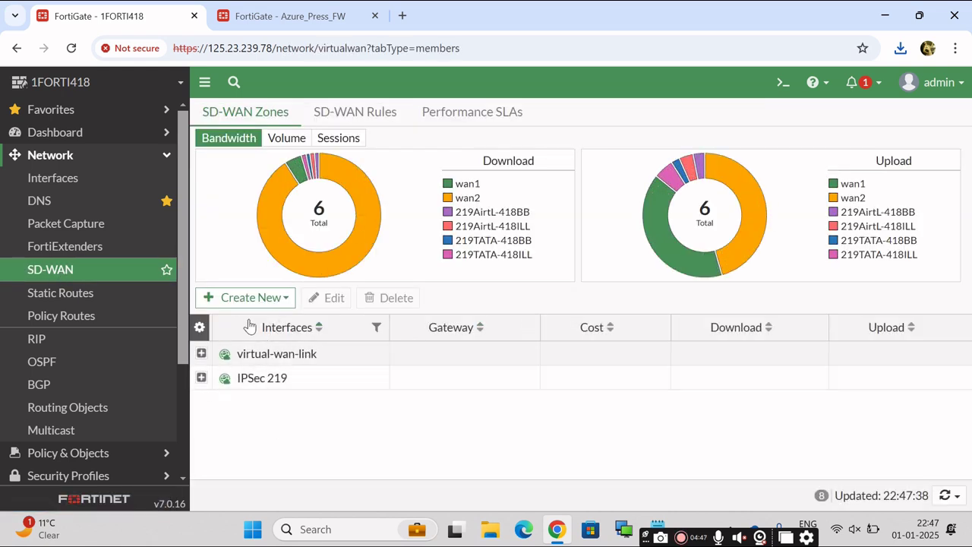
{"action": "left_click", "coordinate": [285, 299]}
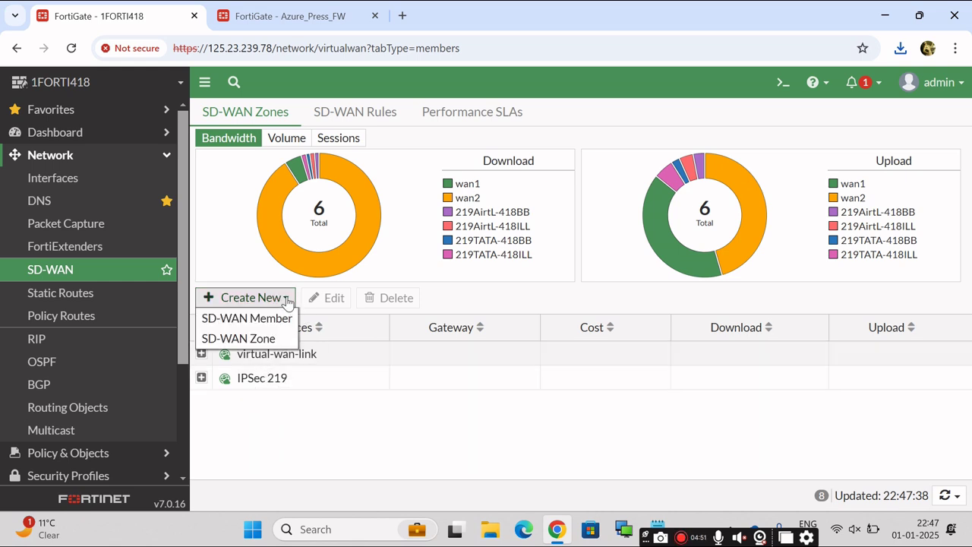
{"action": "left_click", "coordinate": [338, 412]}
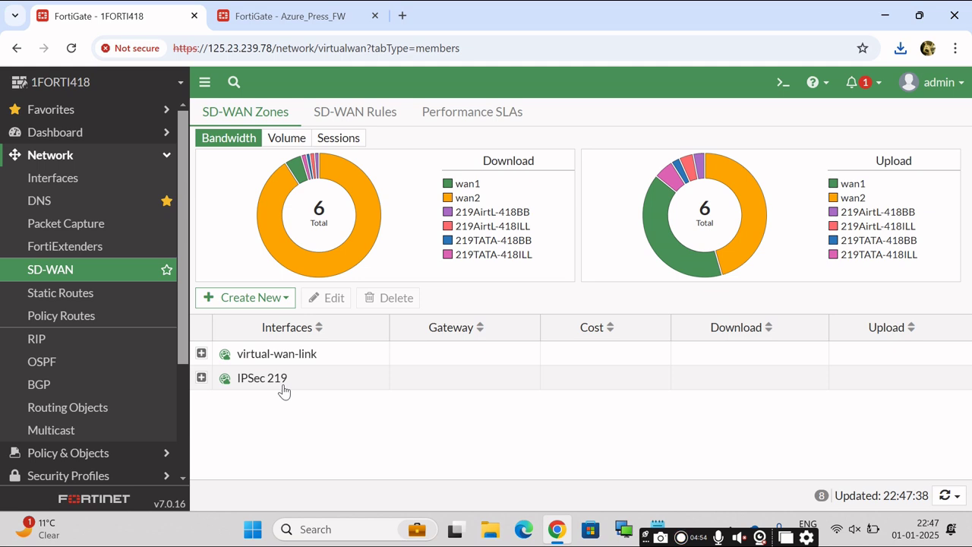
{"action": "left_click", "coordinate": [201, 378]}
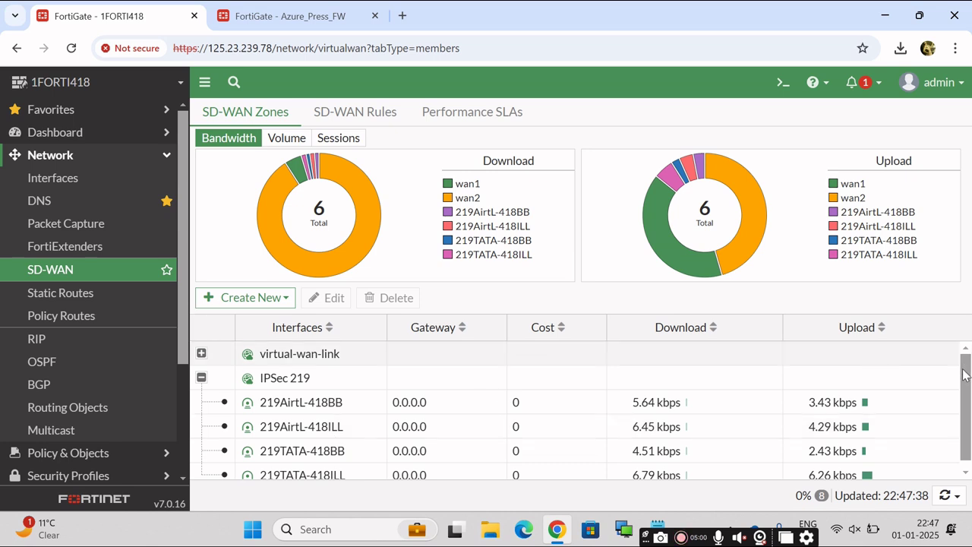
{"action": "scroll", "coordinate": [965, 372], "scroll_direction": "down", "scroll_amount": 1}
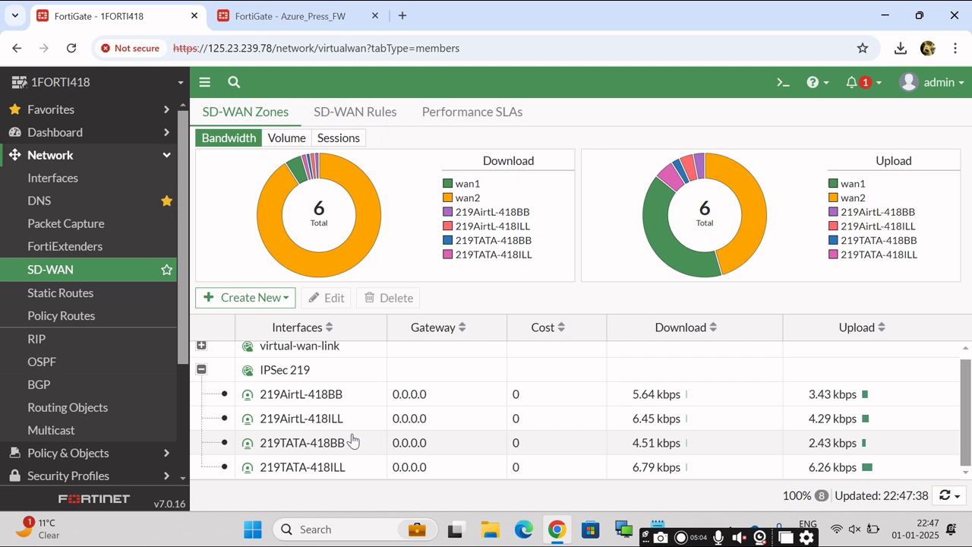
{"action": "left_click", "coordinate": [202, 369]}
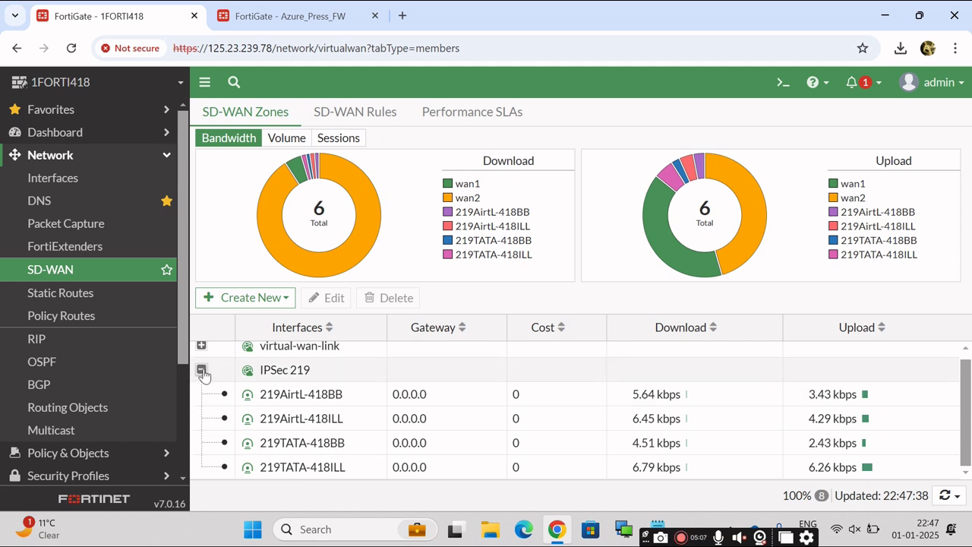
{"action": "left_click", "coordinate": [167, 156]}
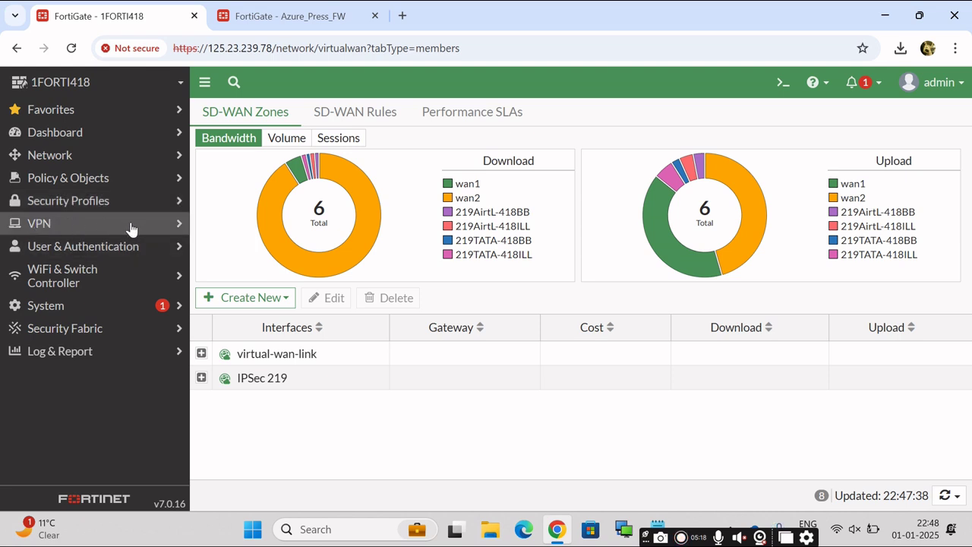
From VPN > IPsec Tunnels, choose Create New > IPsec Tunnel to launch the wizard.
{"action": "left_click", "coordinate": [70, 226]}
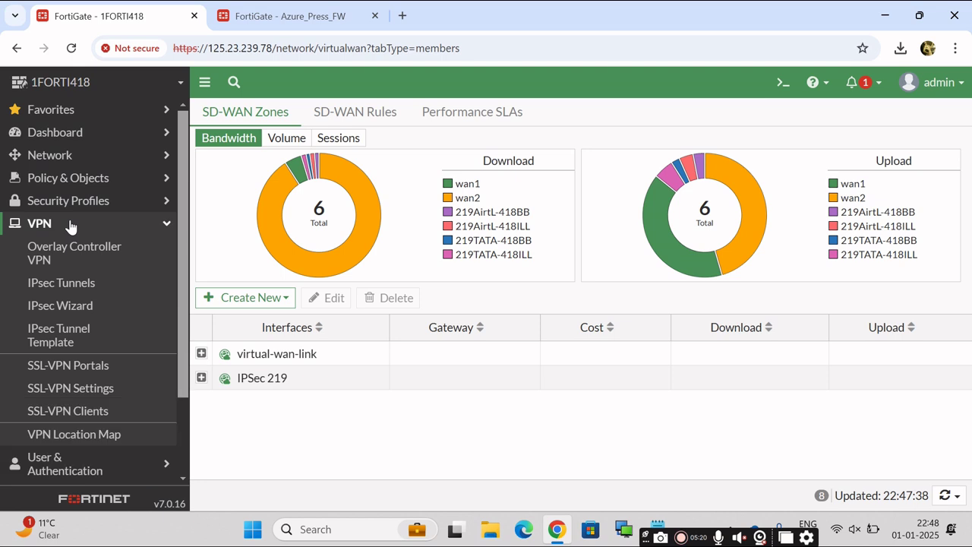
{"action": "left_click", "coordinate": [79, 286]}
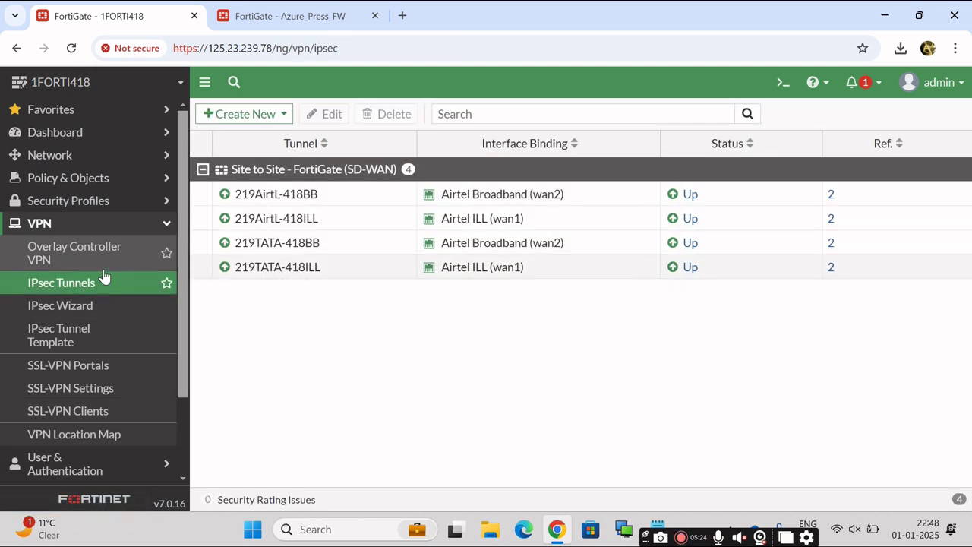
{"action": "left_click", "coordinate": [271, 114]}
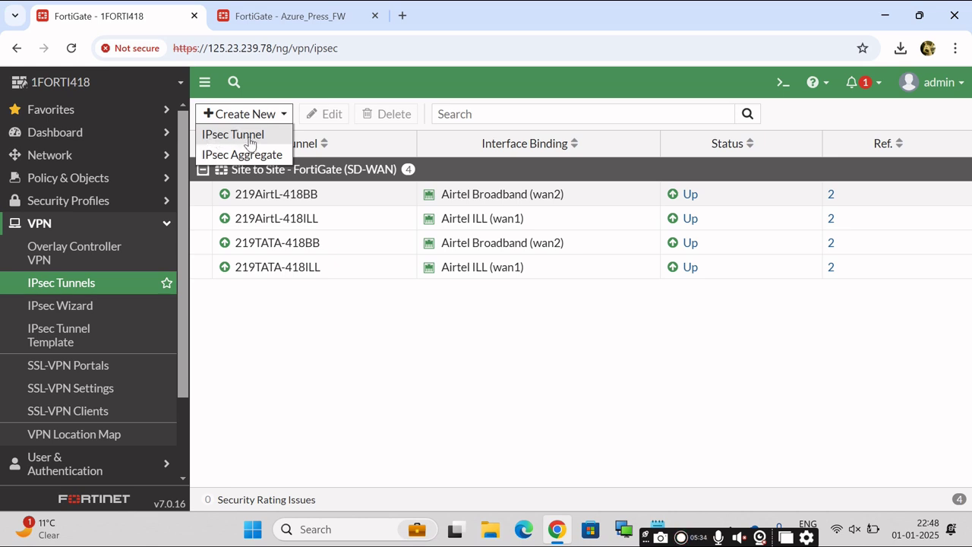
{"action": "left_click", "coordinate": [250, 139]}
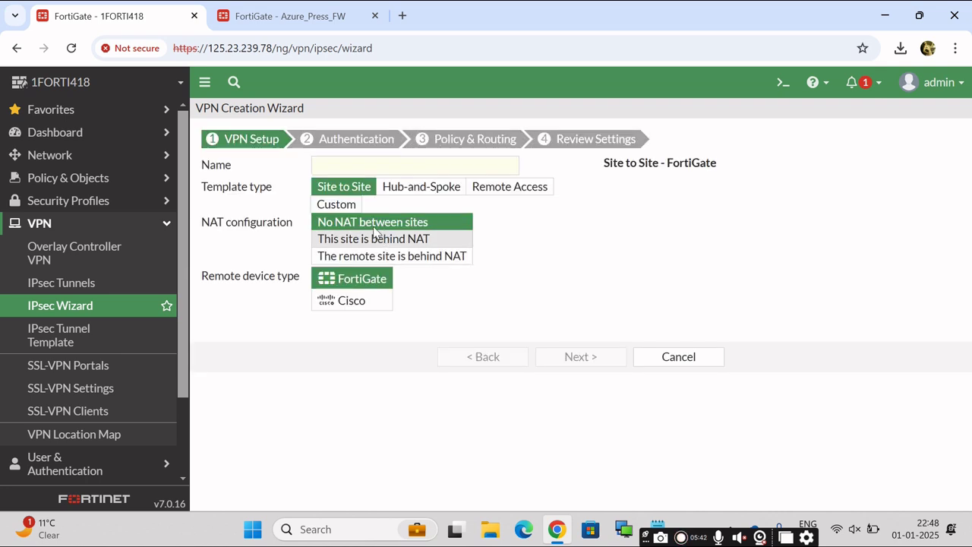
Name the tunnel 'Mubai Office', keep Site to Site, No NAT, FortiGate, and continue.
{"action": "left_click_drag", "start_coordinate": [194, 110], "coordinate": [214, 108]}
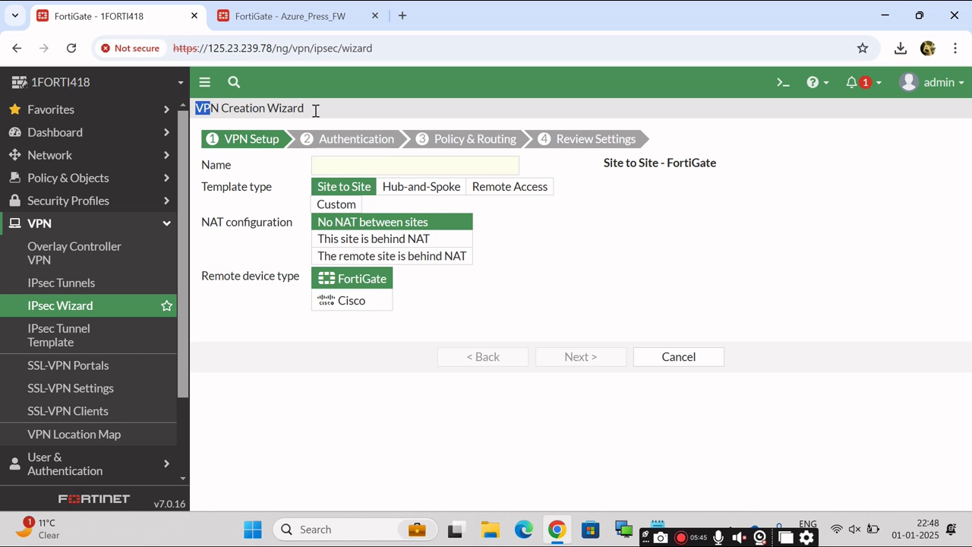
{"action": "left_click_drag", "start_coordinate": [316, 110], "coordinate": [316, 113]}
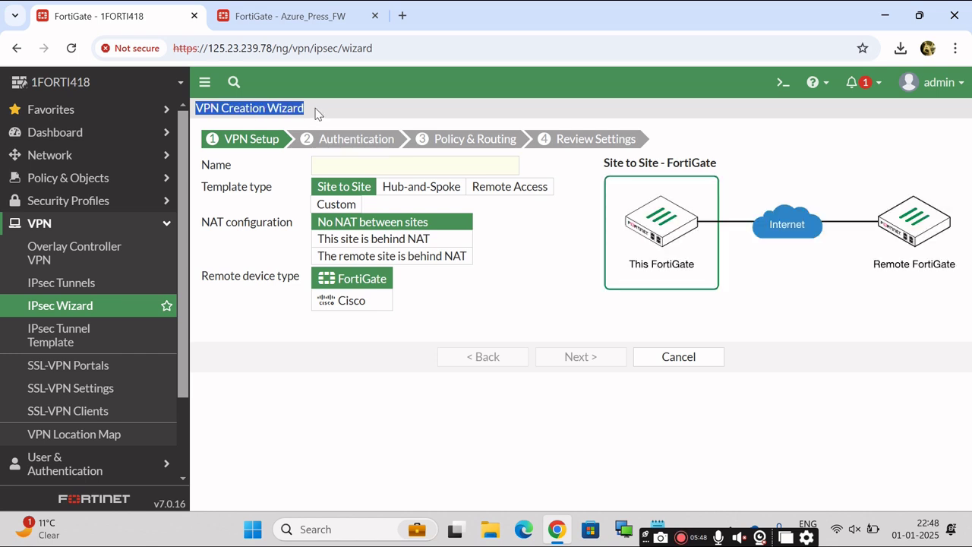
{"action": "left_click", "coordinate": [352, 102]}
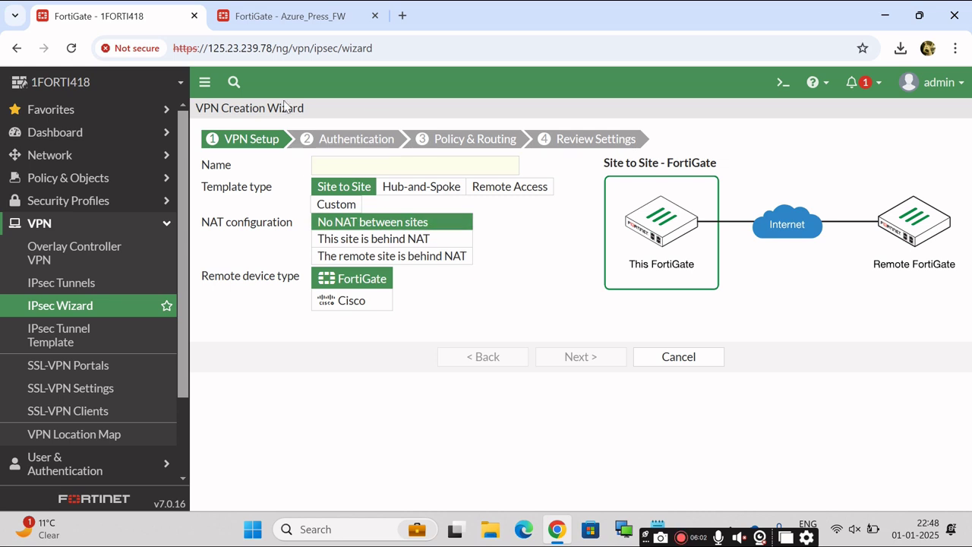
{"action": "left_click", "coordinate": [350, 165]}
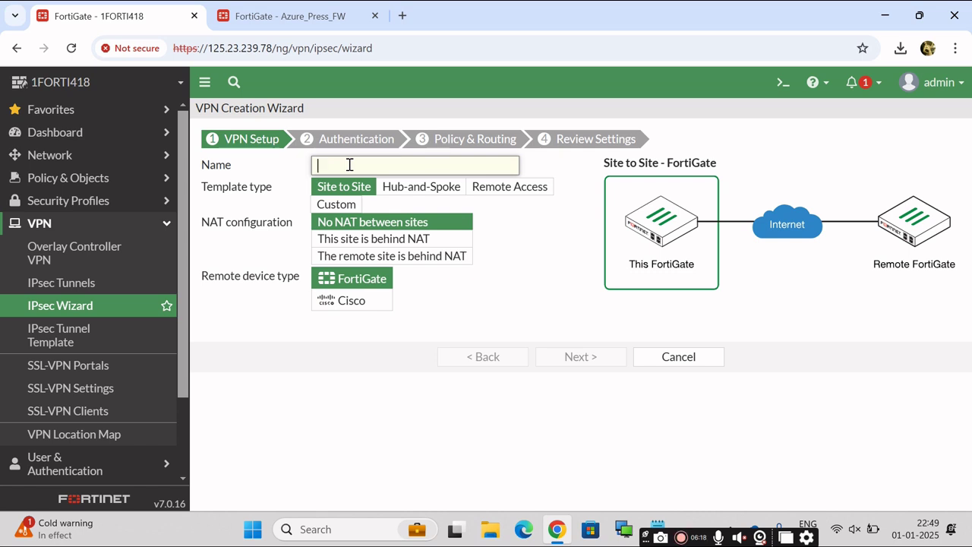
{"action": "type", "text": "Brs"}
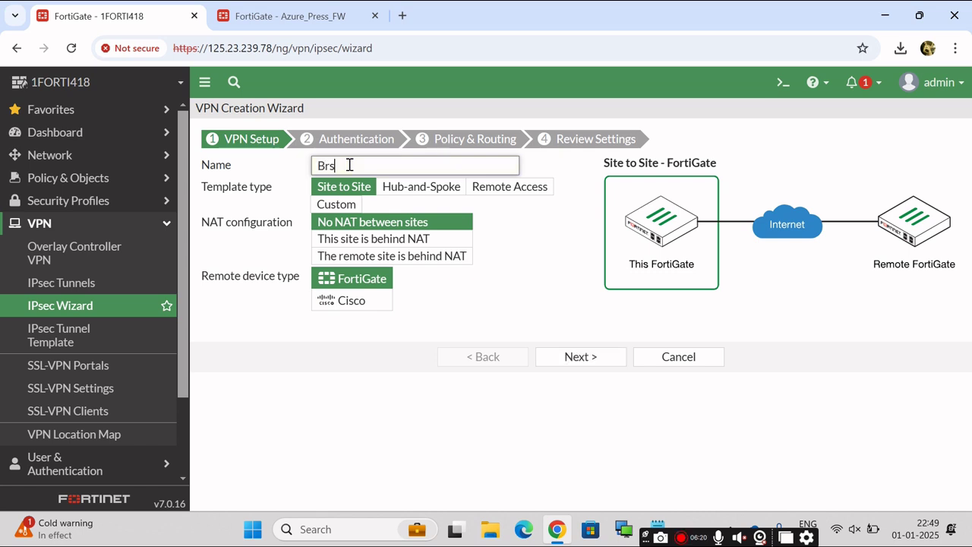
{"action": "type", "text": "cha"}
{"action": "key", "text": "BackSpace"}
{"action": "key", "text": "BackSpace"}
{"action": "key", "text": "BackSpace"}
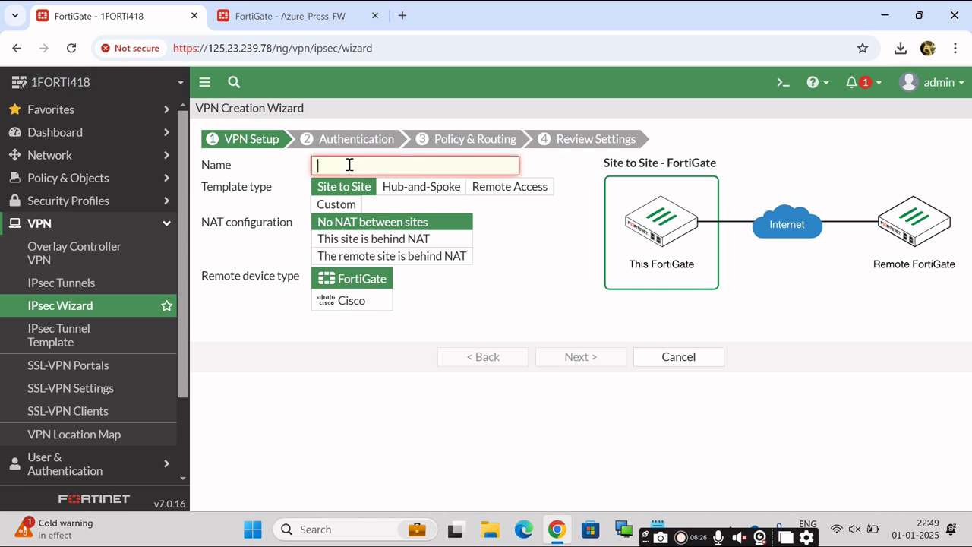
{"action": "type", "text": "Mu"}
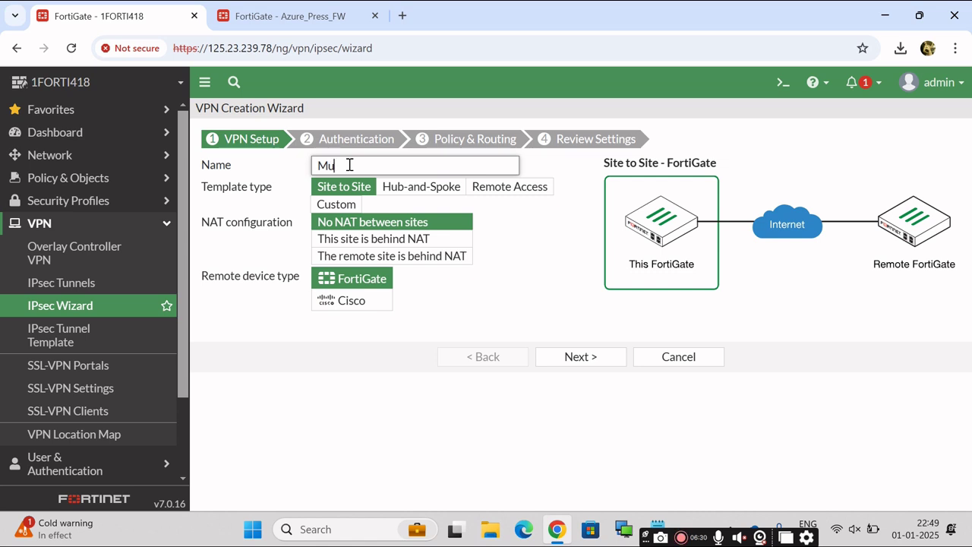
{"action": "type", "text": "bai Office"}
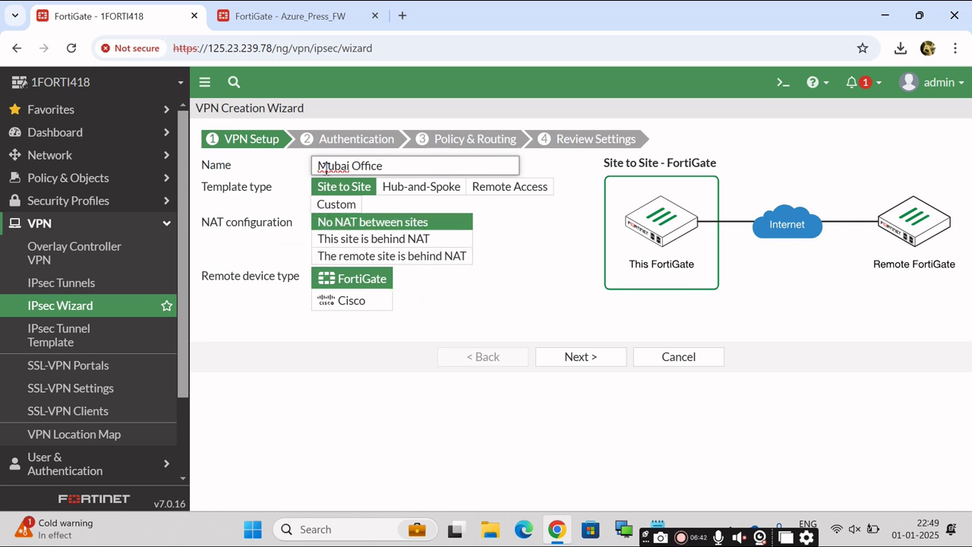
{"action": "triple_click", "coordinate": [400, 164]}
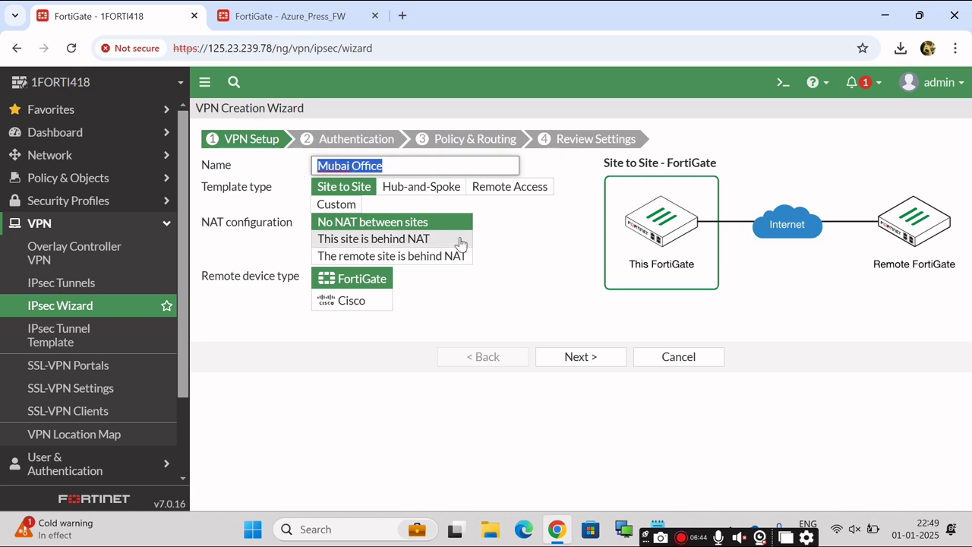
{"action": "left_click", "coordinate": [497, 234]}
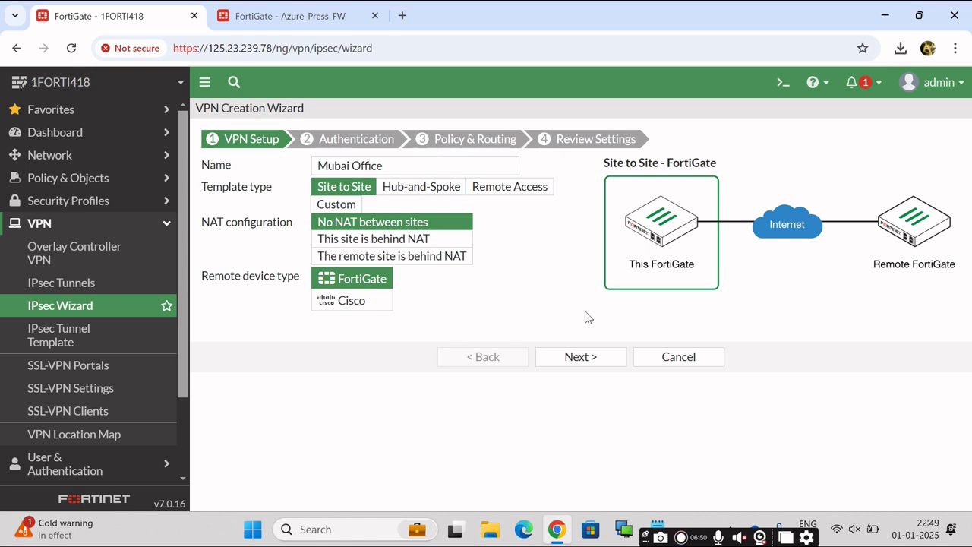
{"action": "left_click", "coordinate": [574, 359]}
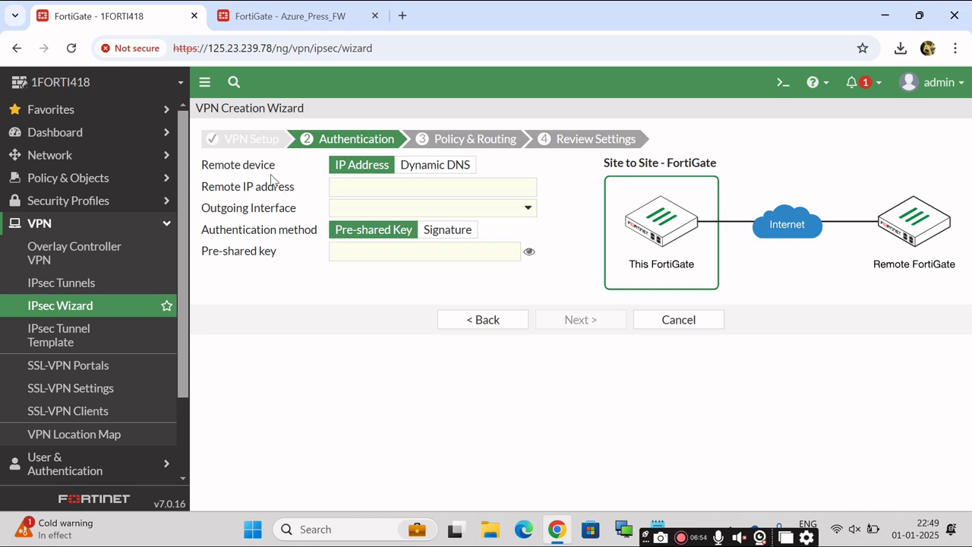
{"action": "left_click", "coordinate": [445, 167]}
{"action": "left_click", "coordinate": [365, 167]}
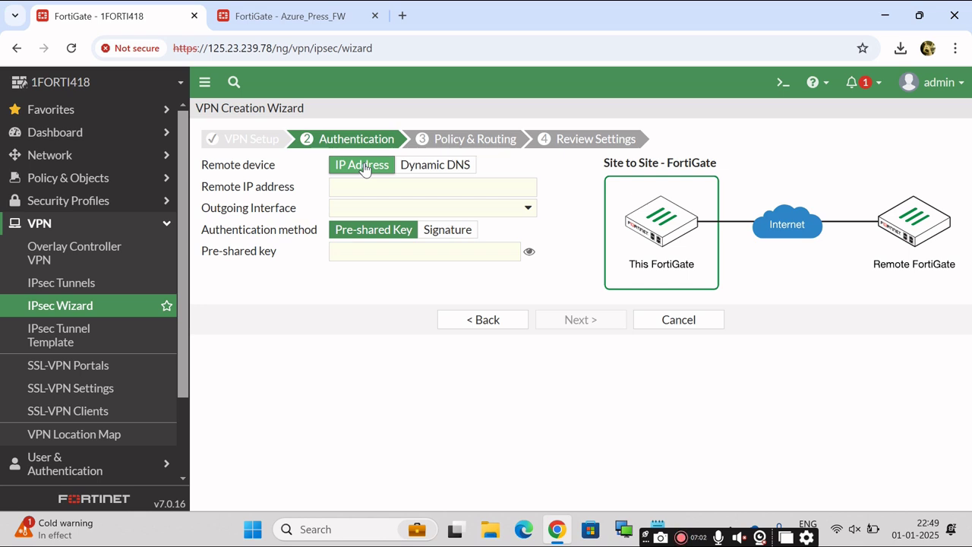
{"action": "mouse_move", "coordinate": [253, 26]}
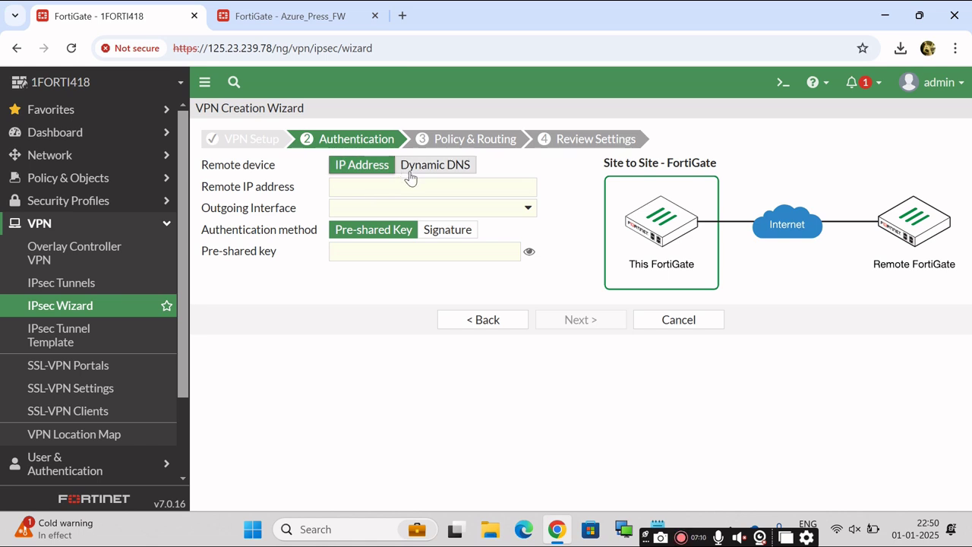
{"action": "left_click", "coordinate": [435, 165]}
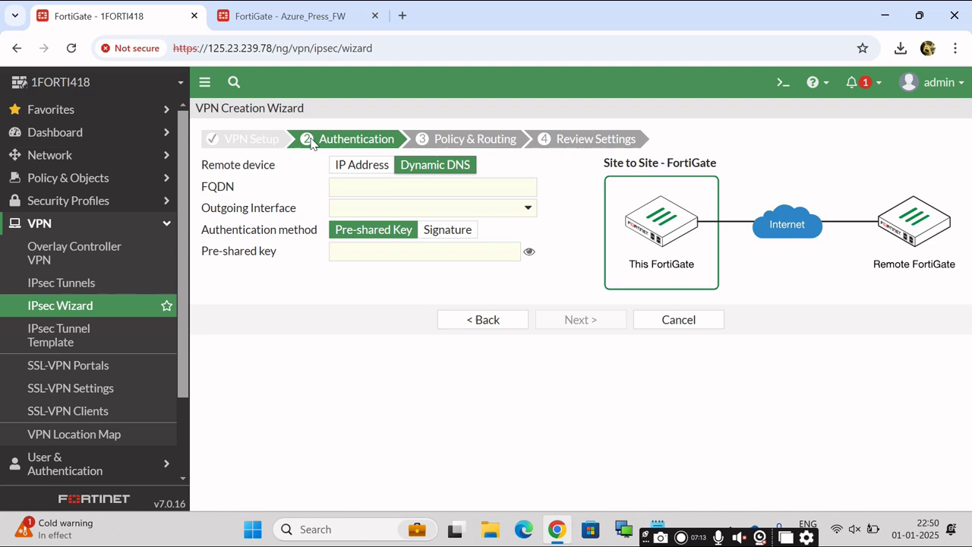
{"action": "left_click", "coordinate": [310, 10]}
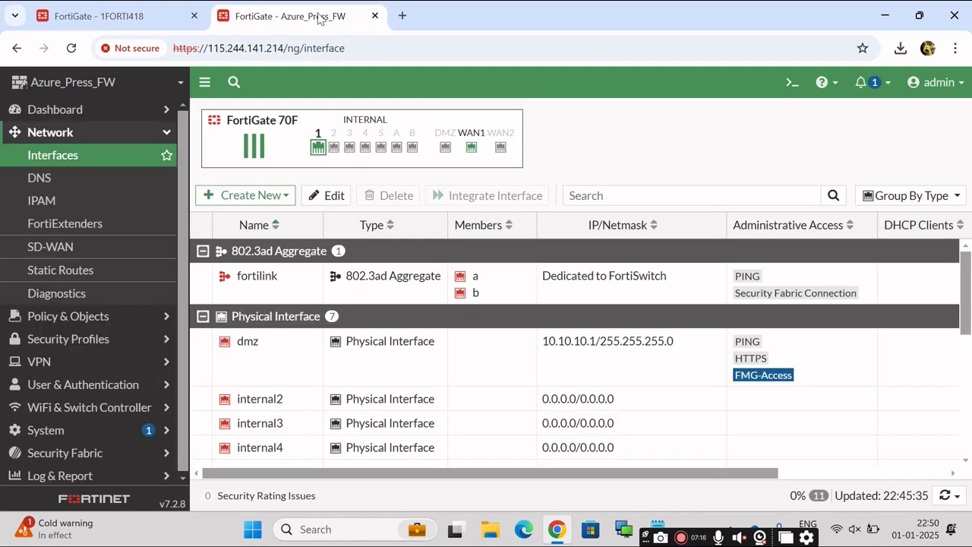
{"action": "left_click", "coordinate": [106, 11]}
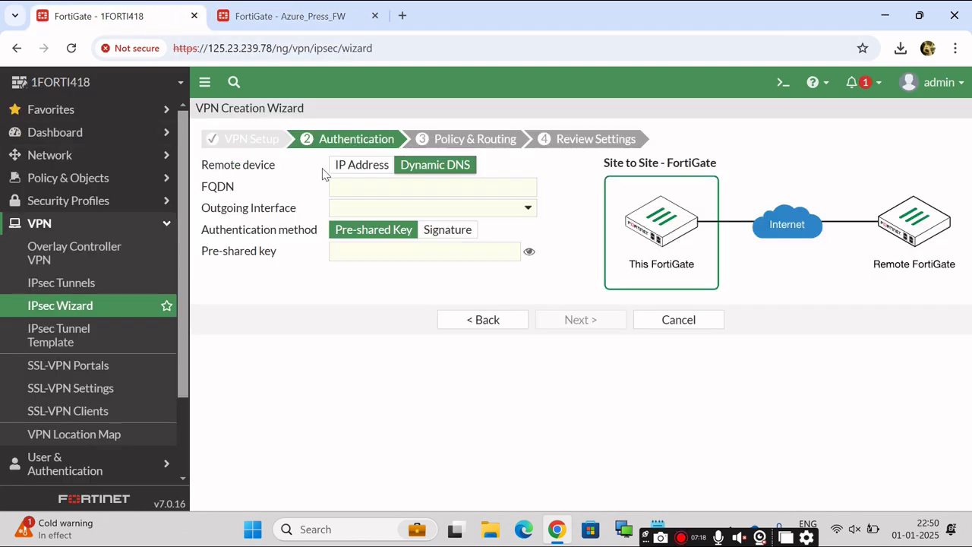
{"action": "left_click", "coordinate": [350, 168]}
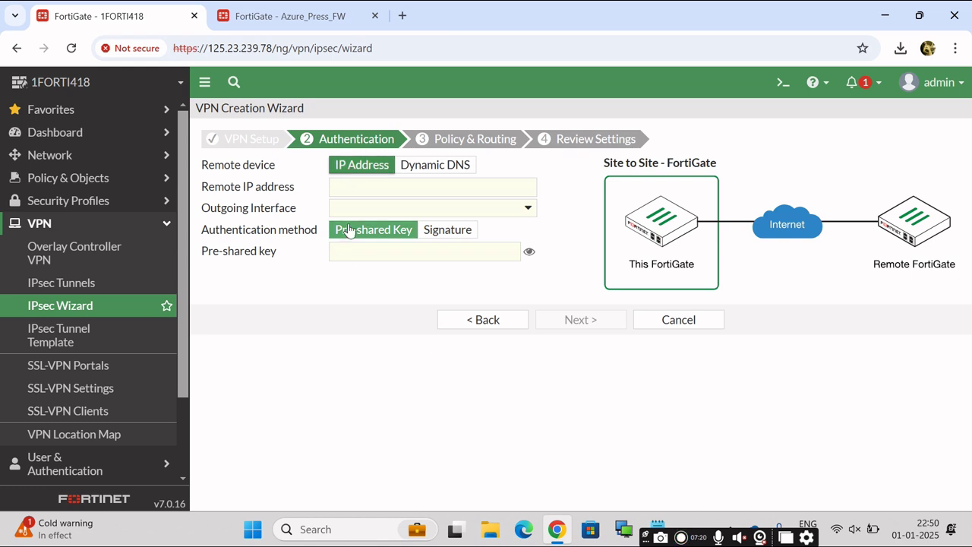
{"action": "left_click", "coordinate": [366, 180]}
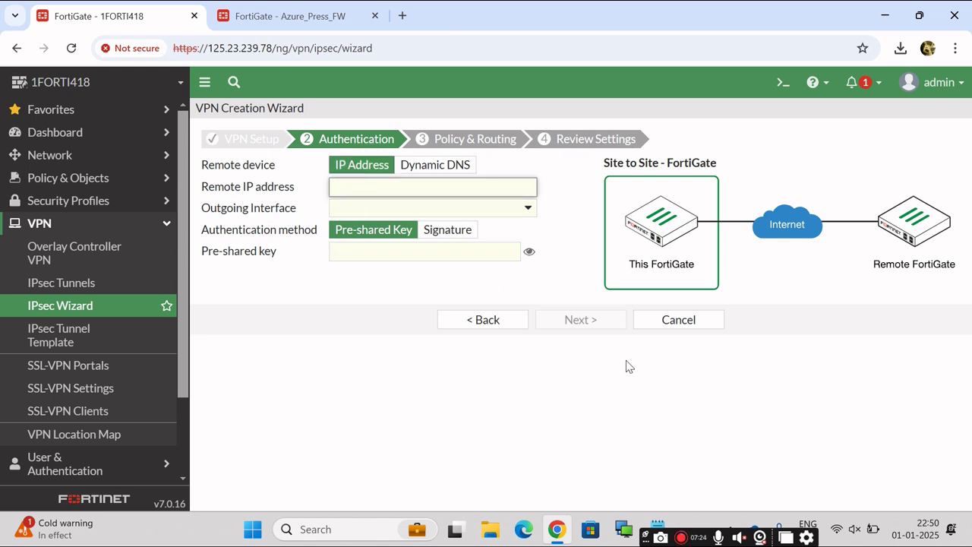
Copy the BO WAN IP 115.244.141.214 from the notes into the Remote IP address field.
{"action": "mouse_move", "coordinate": [656, 517]}
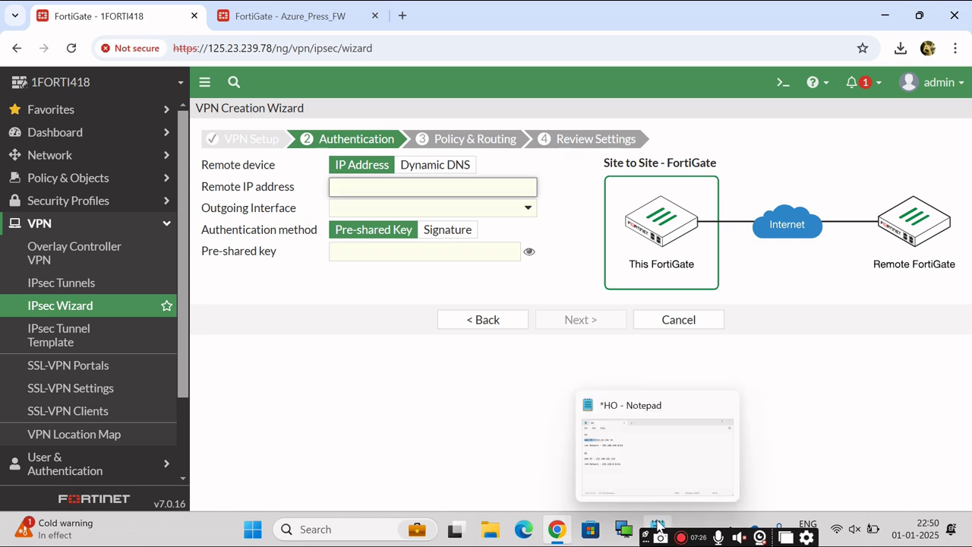
{"action": "left_click", "coordinate": [651, 448]}
{"action": "left_click", "coordinate": [349, 262]}
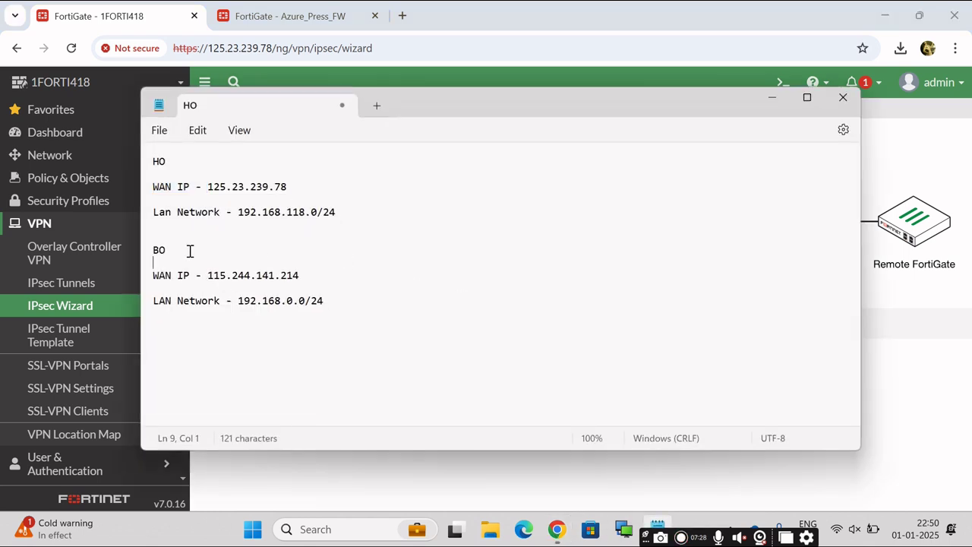
{"action": "left_click_drag", "start_coordinate": [210, 275], "coordinate": [302, 274]}
{"action": "key", "text": "ctrl+c"}
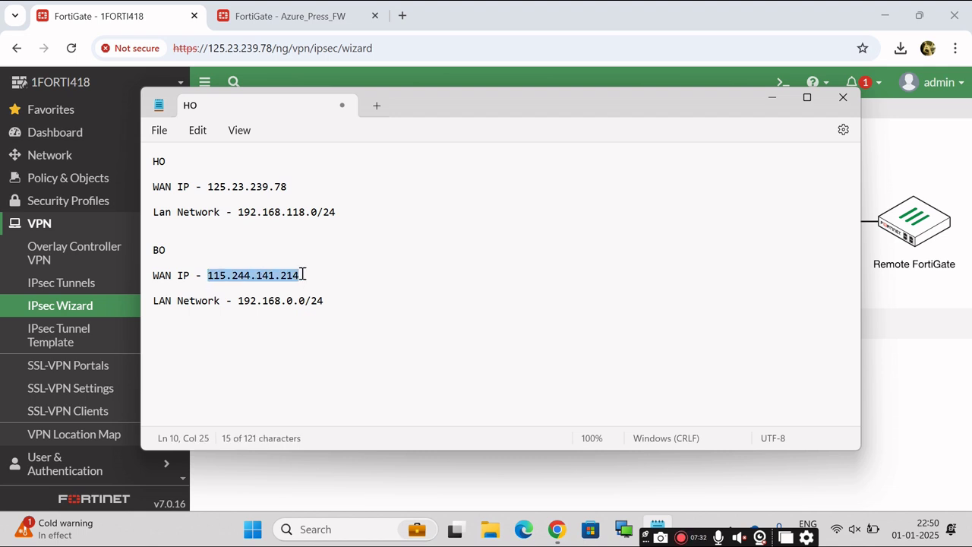
{"action": "left_click", "coordinate": [771, 99]}
{"action": "key", "text": "ctrl+v"}
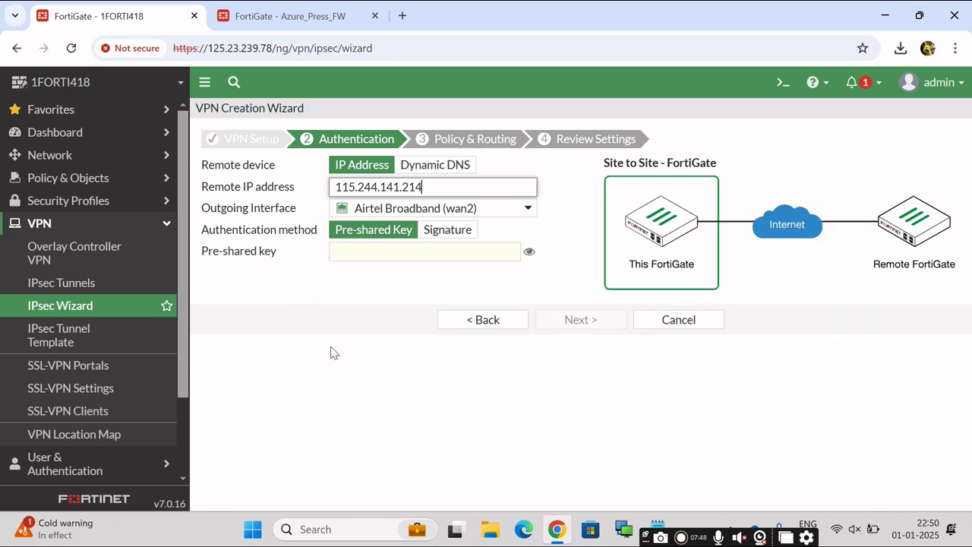
Route the tunnel out through Airtel ILL (wan1), enter the pre-shared key, and bring up the HO notes.
{"action": "left_click", "coordinate": [528, 209]}
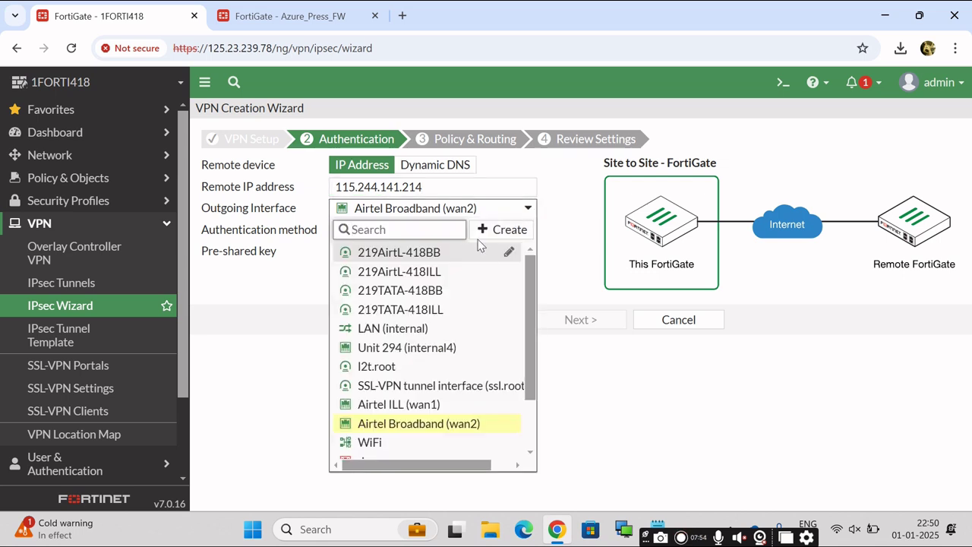
{"action": "left_click", "coordinate": [421, 404]}
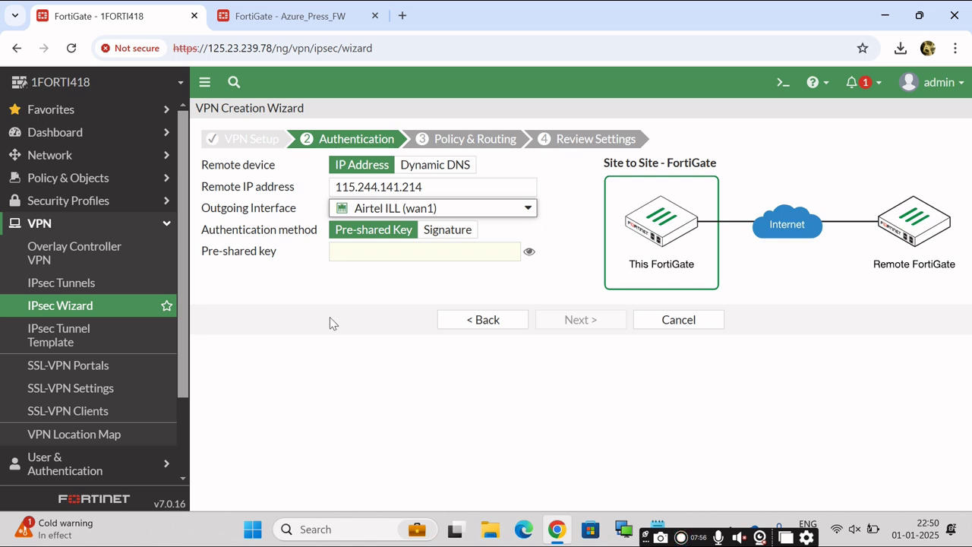
{"action": "left_click", "coordinate": [421, 247]}
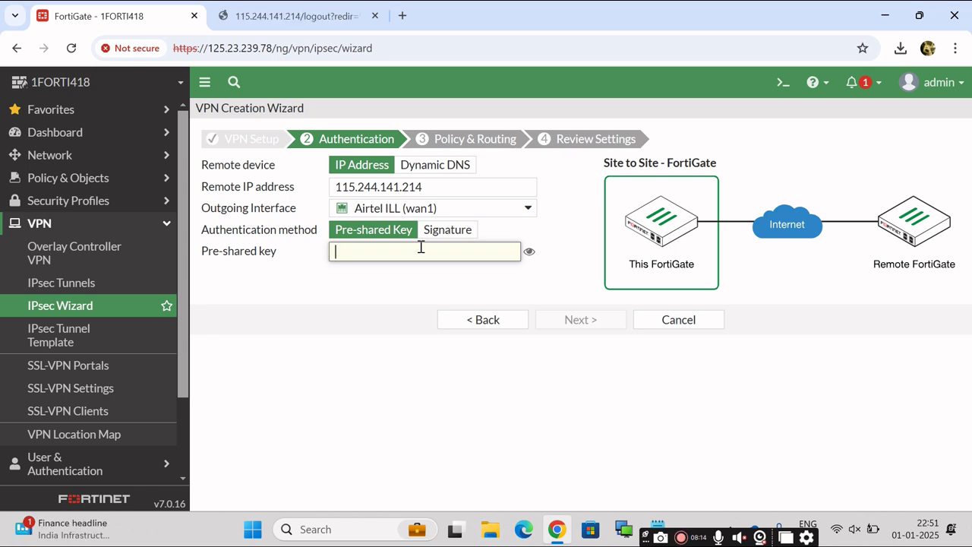
{"action": "type", "text": "••••••"}
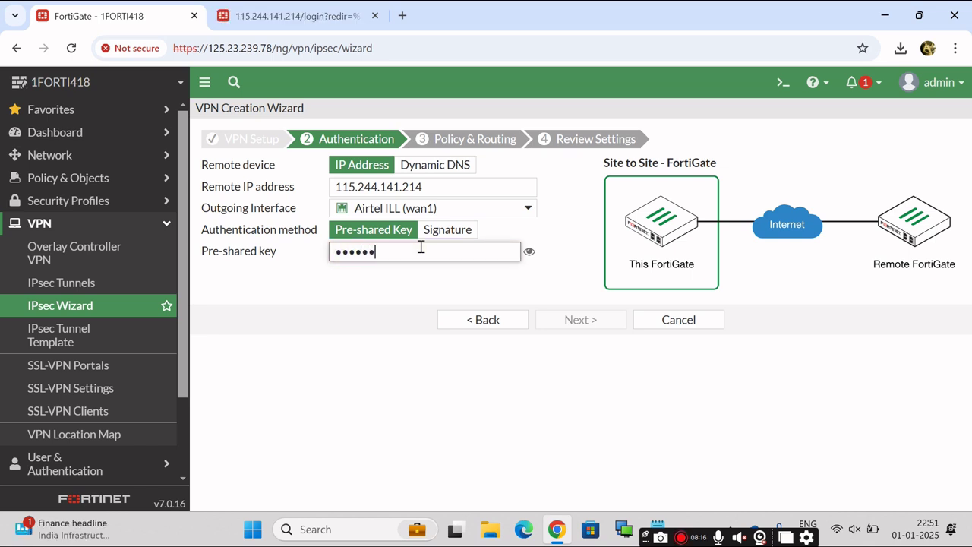
{"action": "left_click", "coordinate": [564, 402]}
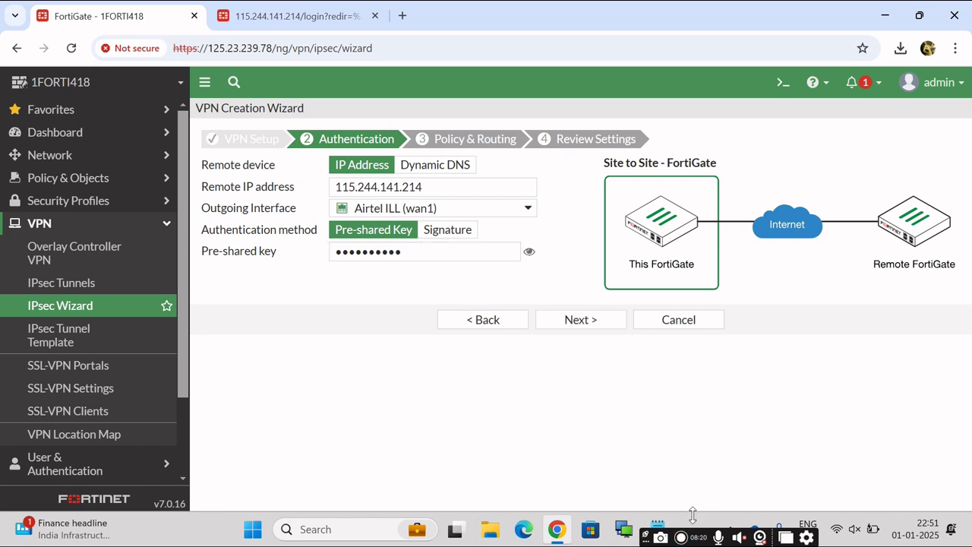
{"action": "left_click", "coordinate": [658, 529]}
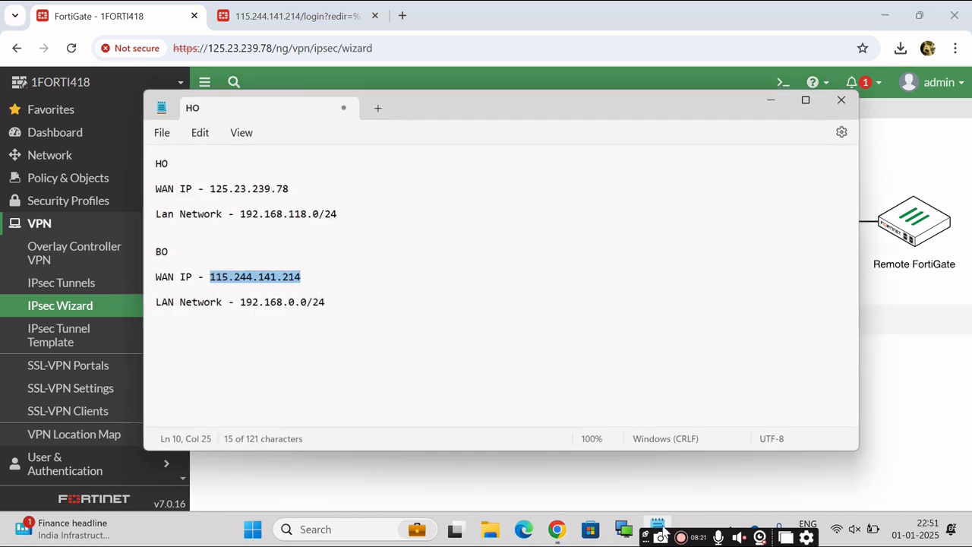
Add a 'Preshared key' line with the tunnel key to the HO notes and tidy its spacing with a dash.
{"action": "left_click", "coordinate": [332, 300]}
{"action": "key", "text": "Return"}
{"action": "type", "text": "P"}
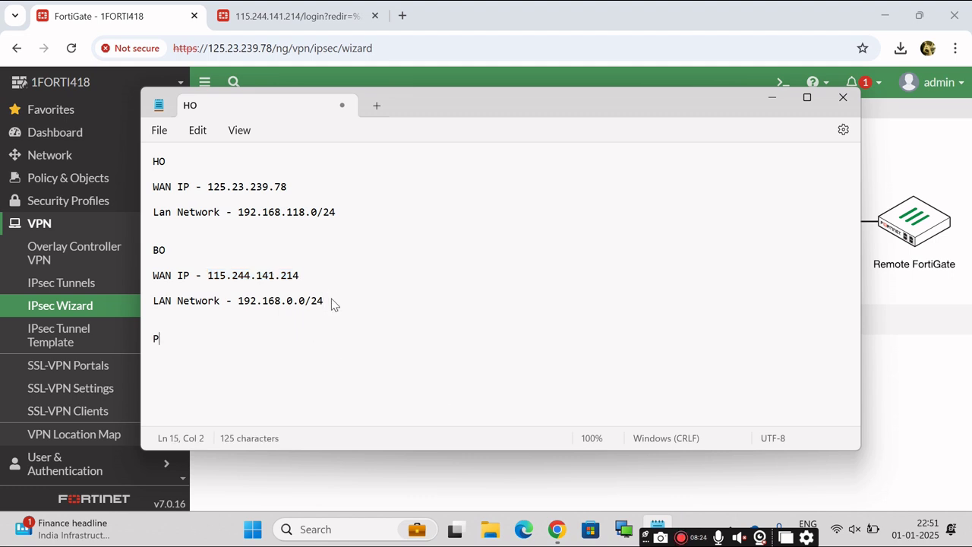
{"action": "type", "text": "reshared"}
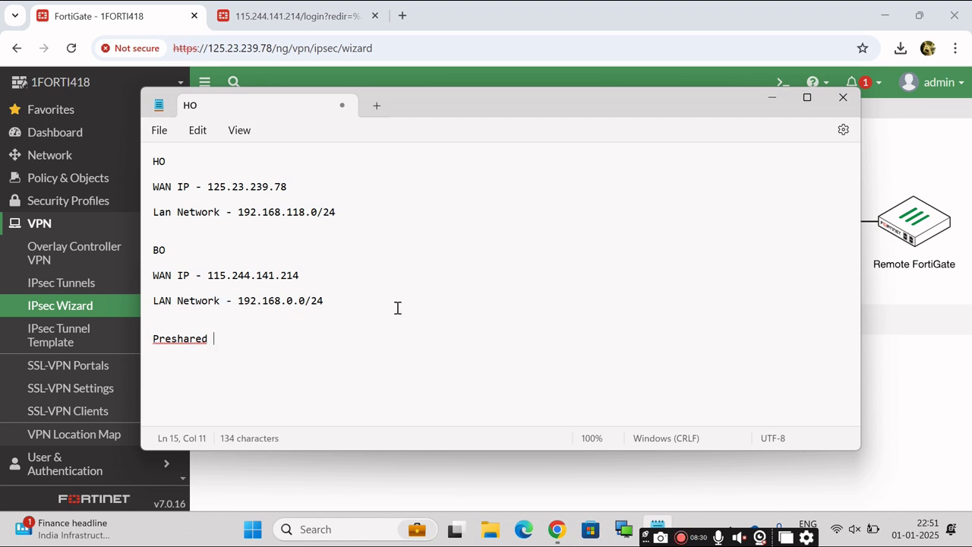
{"action": "type", "text": " key 0"}
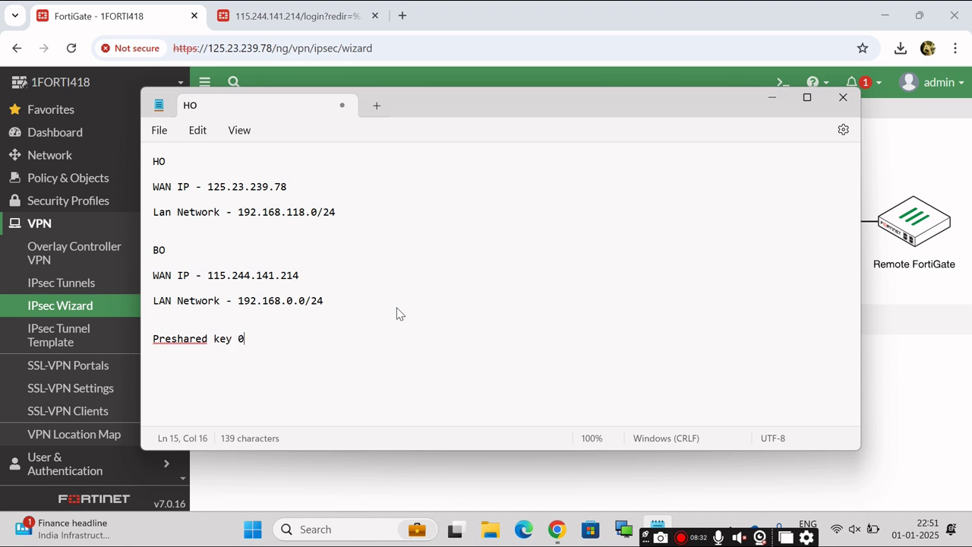
{"action": "type", "text": " 1234567890"}
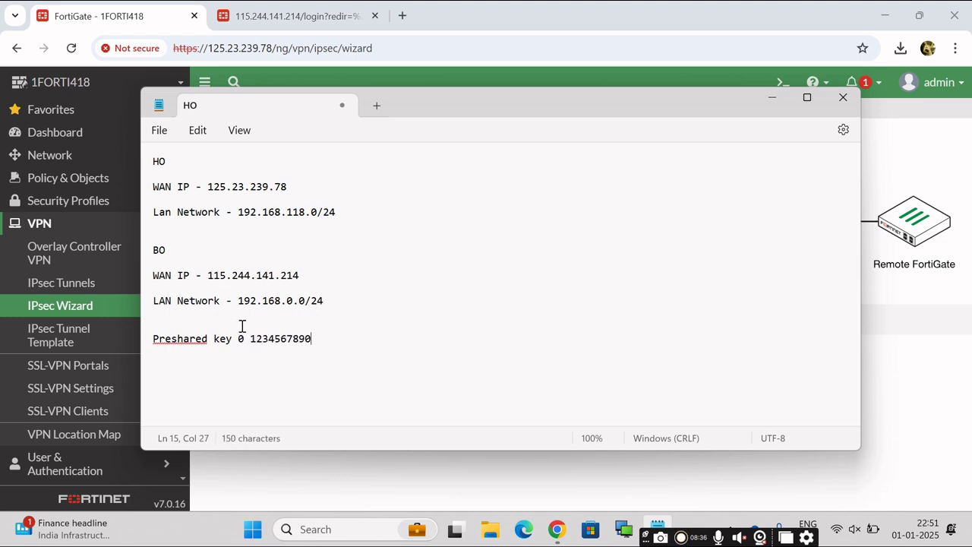
{"action": "key", "text": "ctrl+Left"}
{"action": "key", "text": "BackSpace"}
{"action": "key", "text": "BackSpace"}
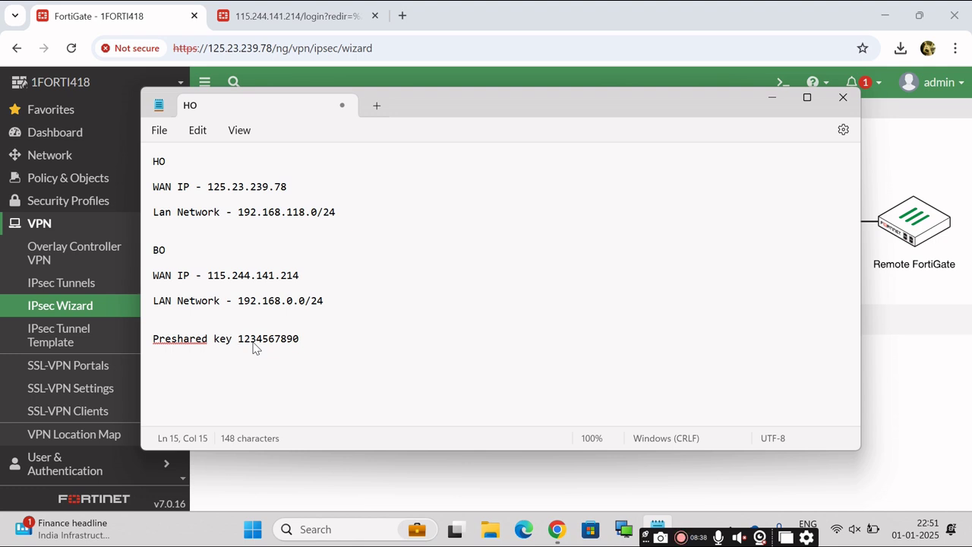
{"action": "type", "text": "-"}
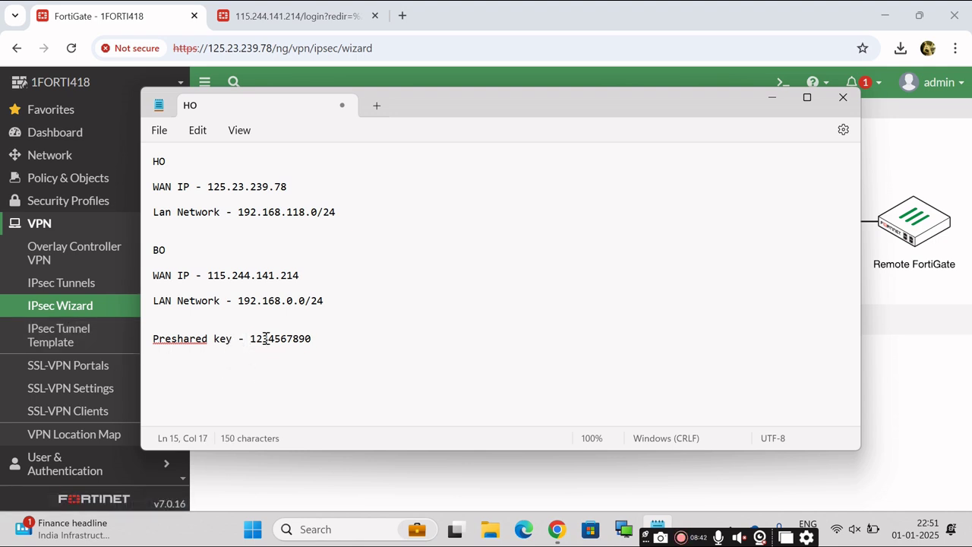
Select the key value in the notes and minimize Notepad to return to the wizard.
{"action": "left_click", "coordinate": [152, 352]}
{"action": "left_click_drag", "start_coordinate": [251, 339], "coordinate": [318, 339]}
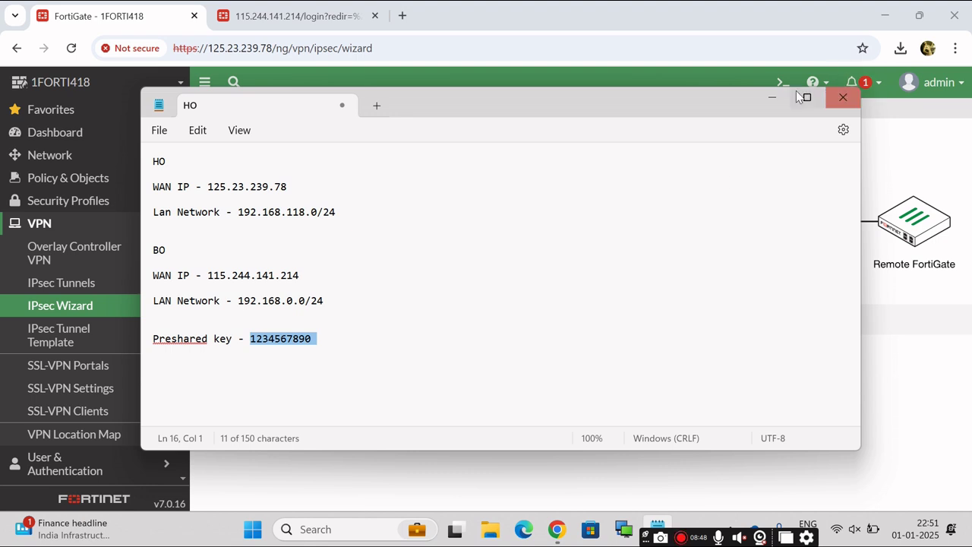
{"action": "left_click", "coordinate": [772, 98]}
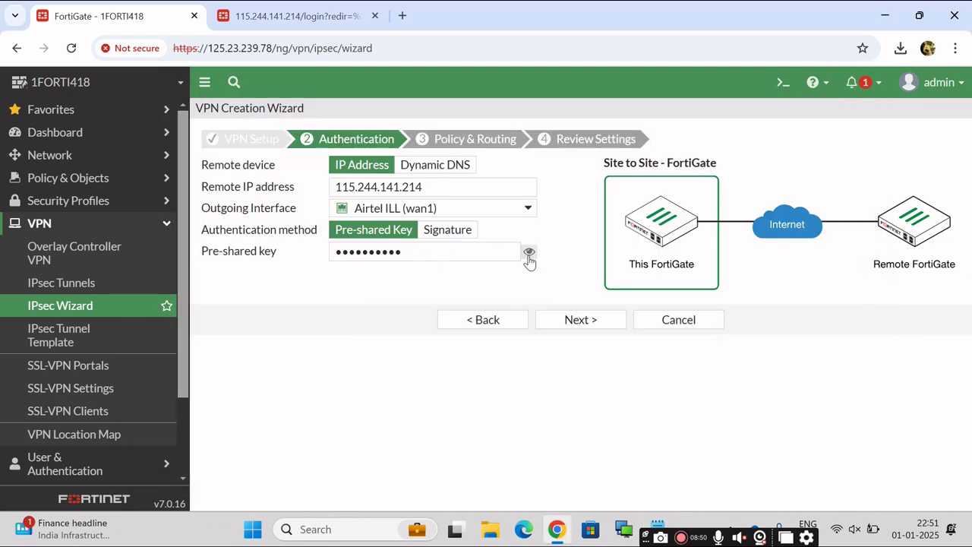
Reveal the key, move to routing, and set the local interface to LAN (internal) with local subnet 192.168.118.0/24.
{"action": "left_click", "coordinate": [530, 254]}
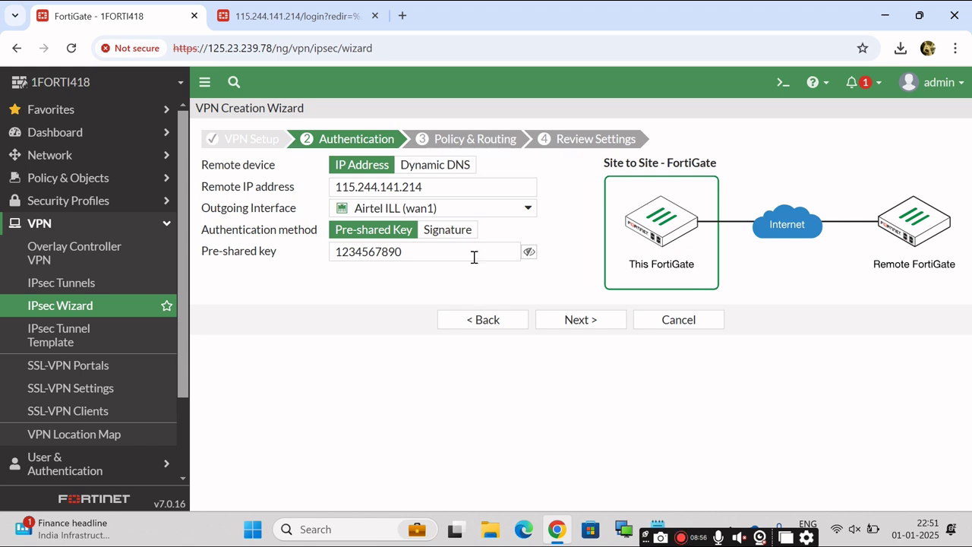
{"action": "left_click", "coordinate": [592, 325]}
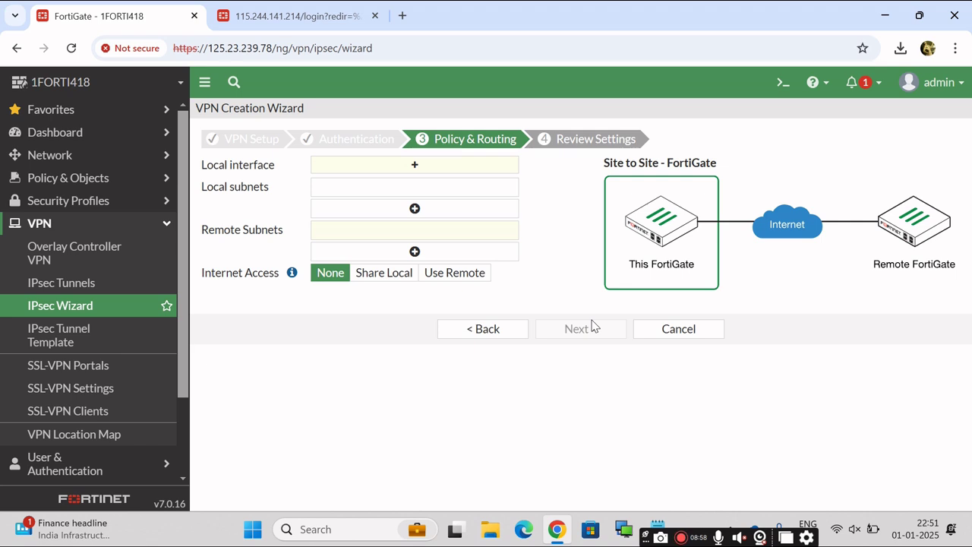
{"action": "left_click", "coordinate": [415, 166]}
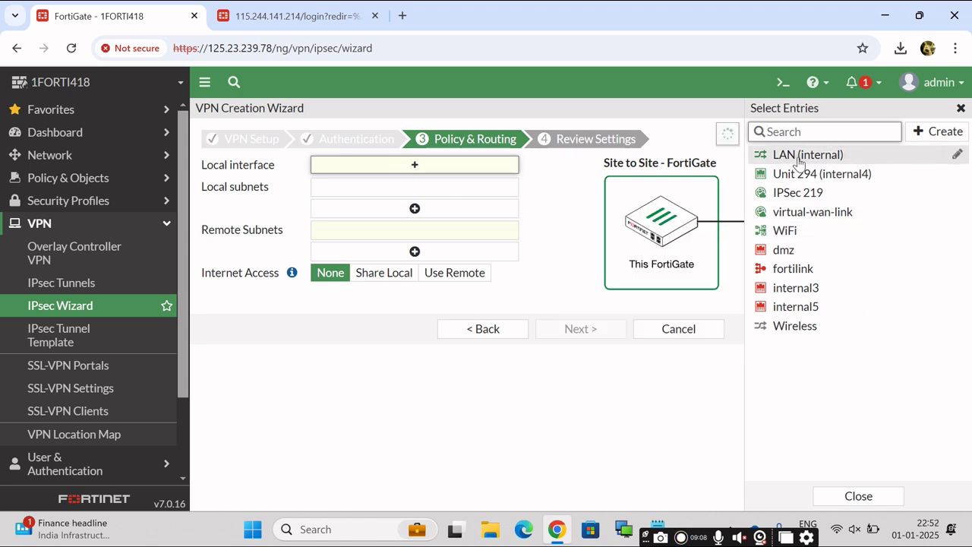
{"action": "left_click", "coordinate": [800, 155]}
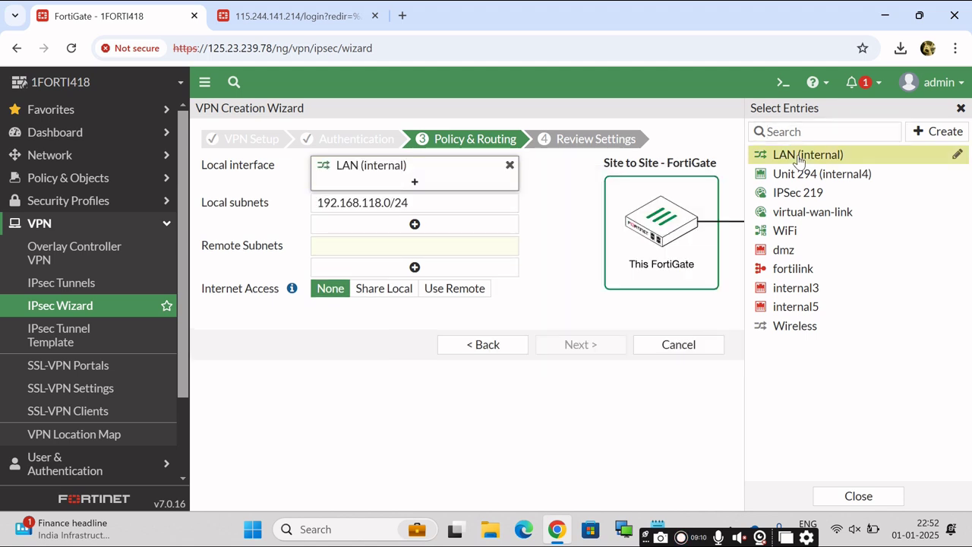
{"action": "left_click", "coordinate": [858, 496]}
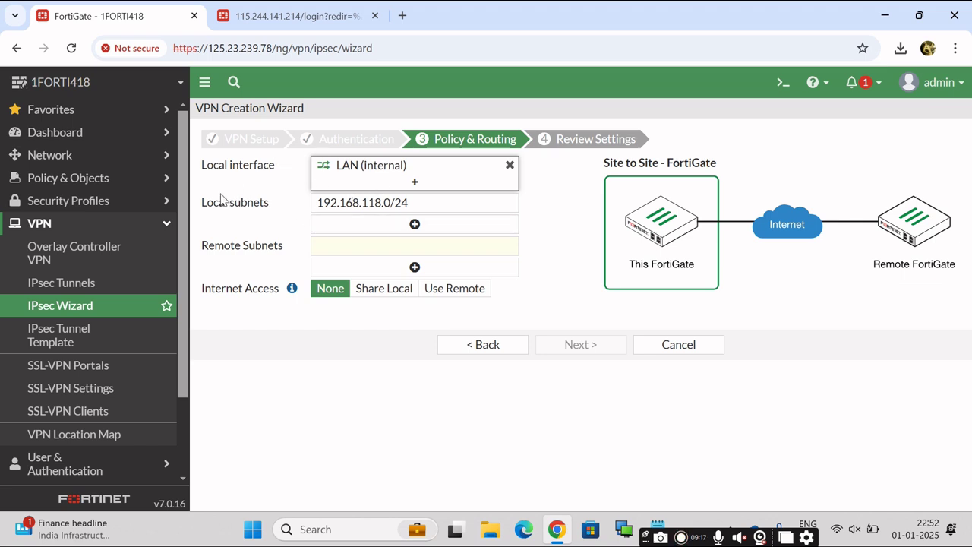
{"action": "left_click", "coordinate": [444, 204]}
{"action": "key", "text": "ctrl+a"}
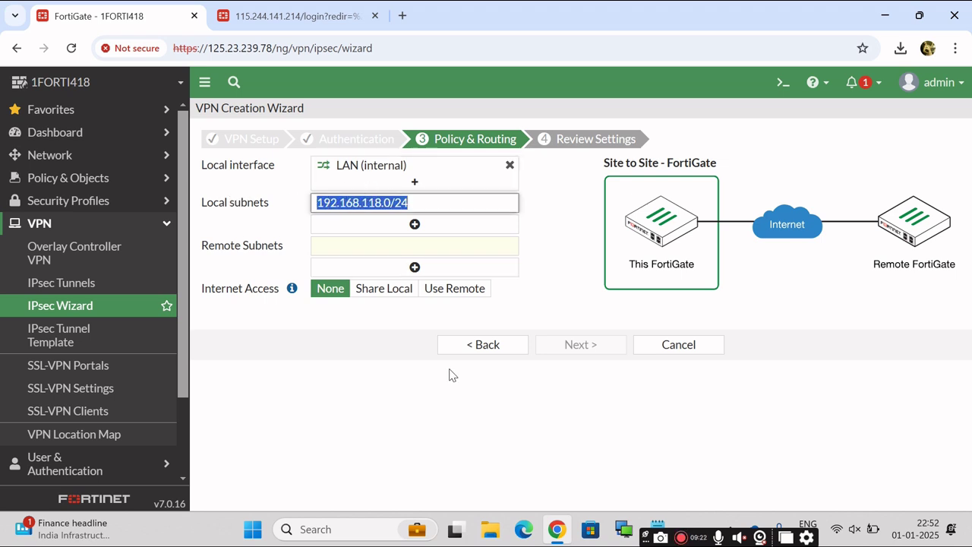
{"action": "left_click", "coordinate": [404, 431]}
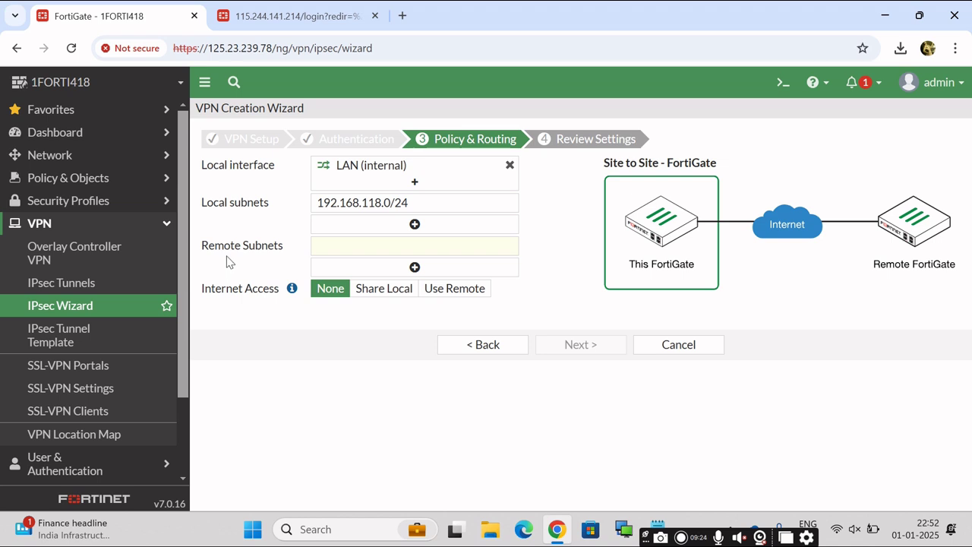
Copy the BO LAN 192.168.0.0/24 from the notes into Remote Subnets and advance to Review Settings.
{"action": "left_click", "coordinate": [370, 247]}
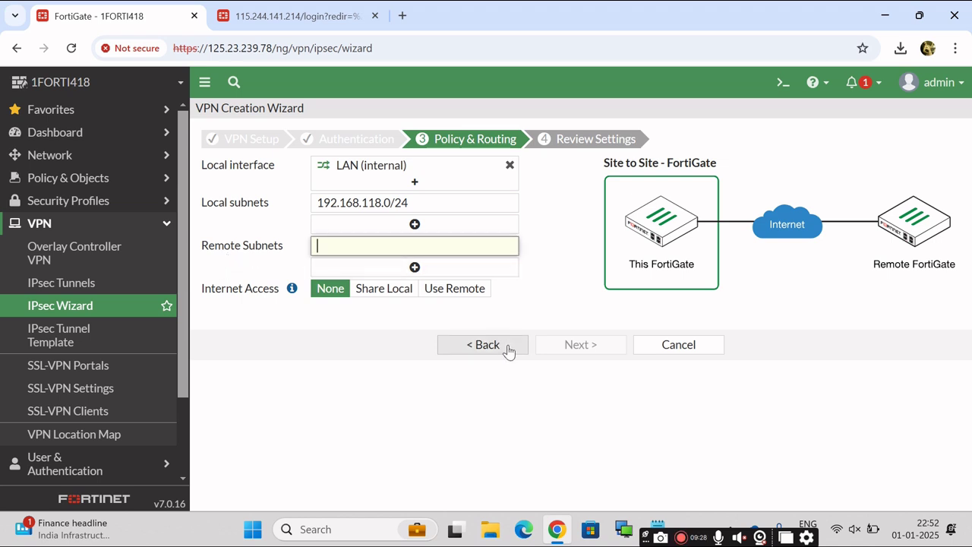
{"action": "left_click", "coordinate": [667, 527]}
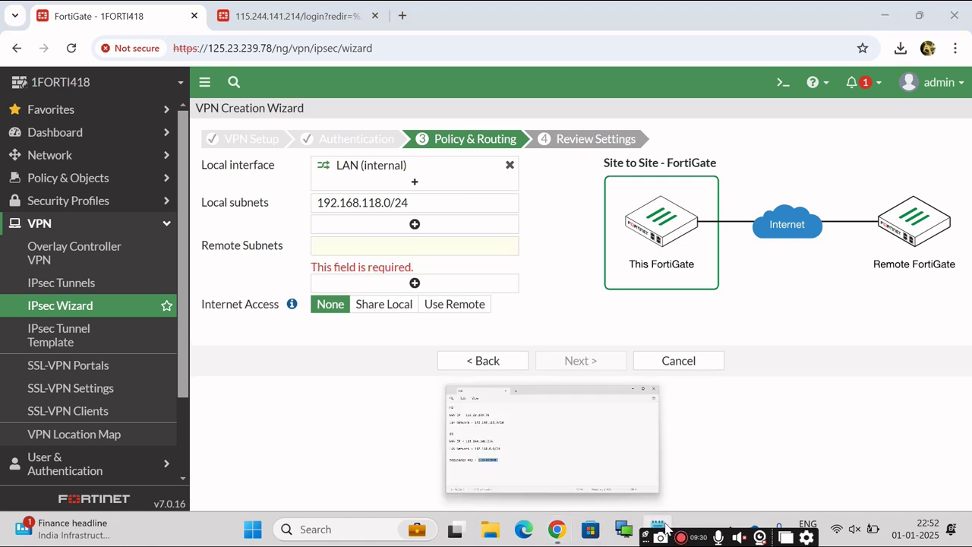
{"action": "left_click", "coordinate": [397, 340]}
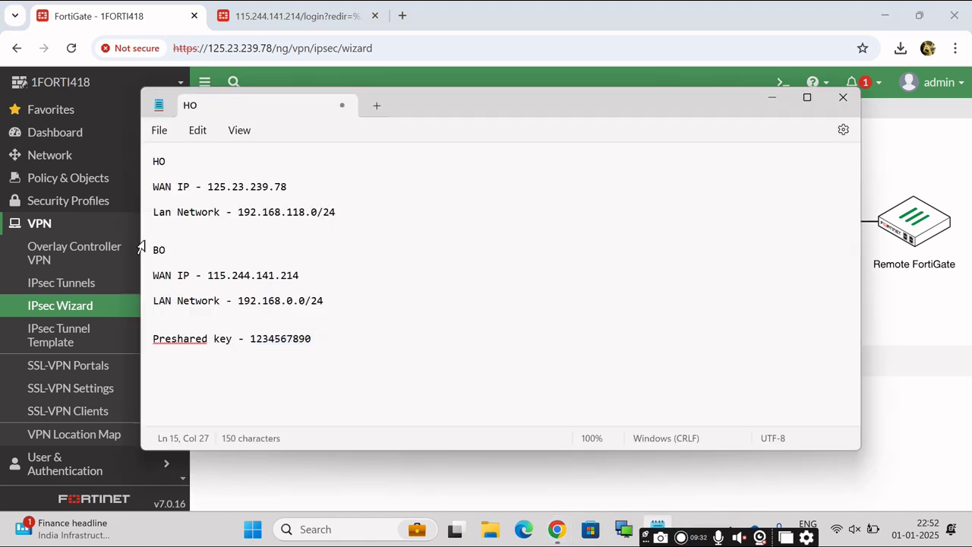
{"action": "left_click_drag", "start_coordinate": [239, 301], "coordinate": [327, 304]}
{"action": "key", "text": "ctrl+c"}
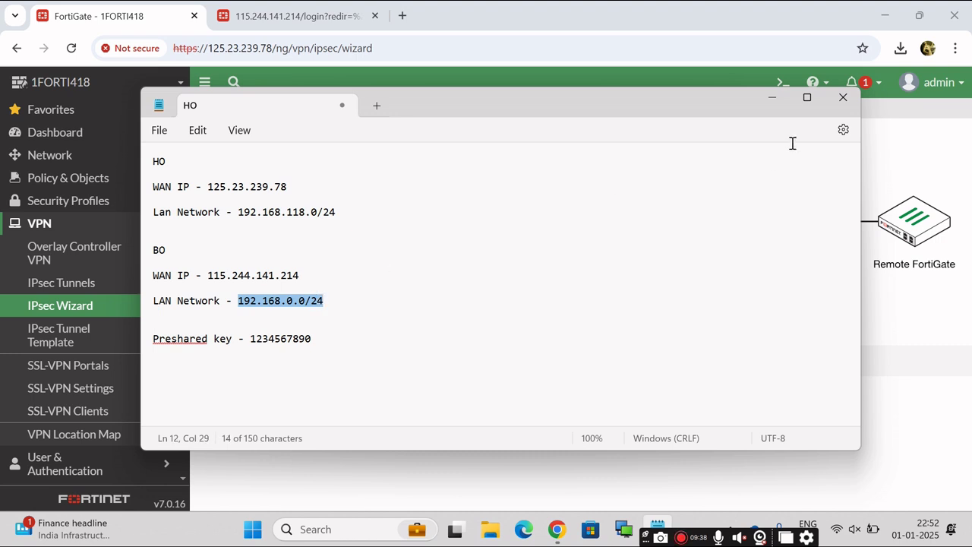
{"action": "left_click", "coordinate": [770, 97]}
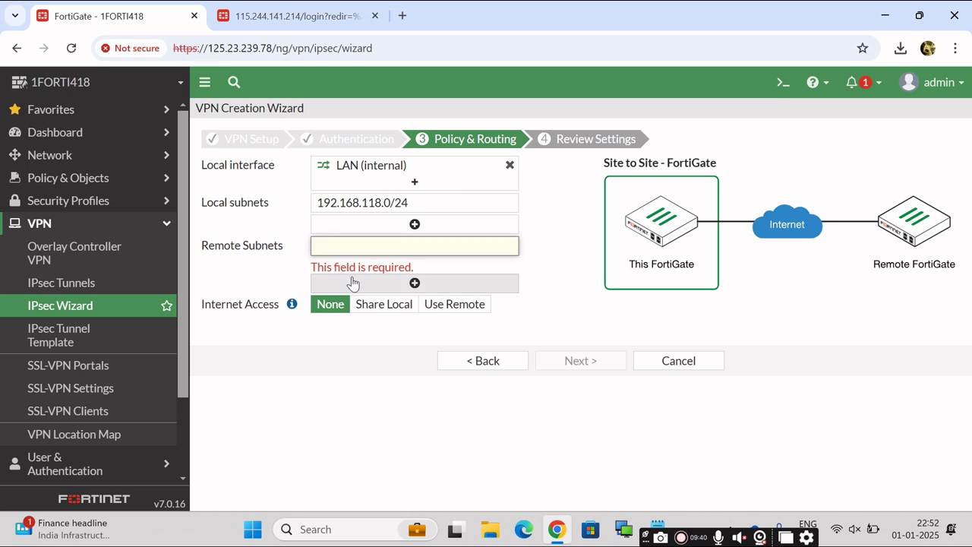
{"action": "key", "text": "ctrl+v"}
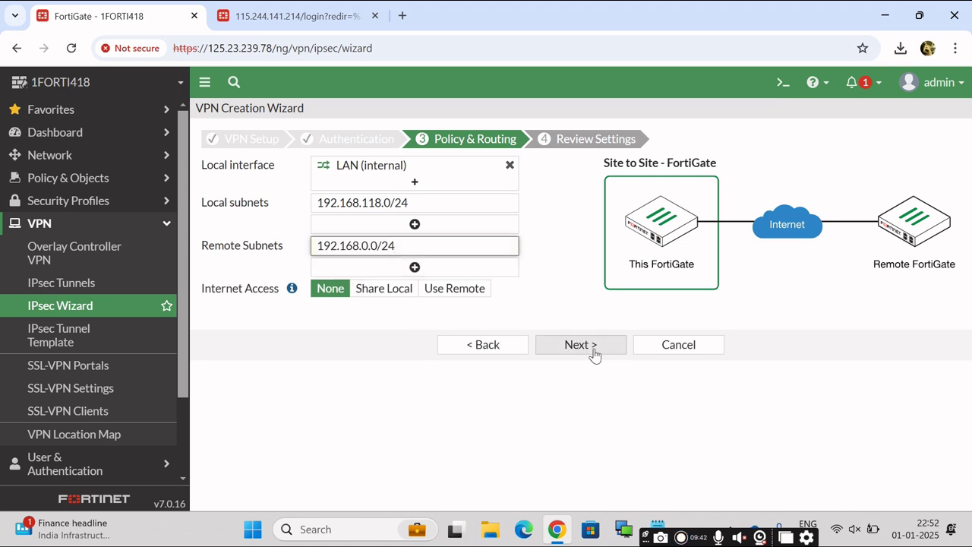
{"action": "left_click", "coordinate": [580, 344]}
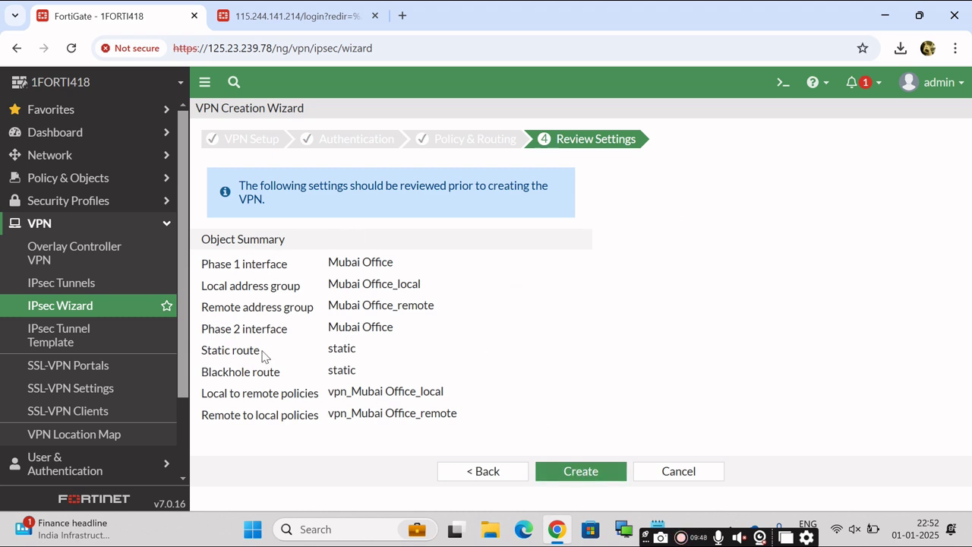
Review the static route, blackhole route, and both vpn_Mubai Office policy entries in the Object Summary.
{"action": "left_click_drag", "start_coordinate": [203, 351], "coordinate": [370, 360]}
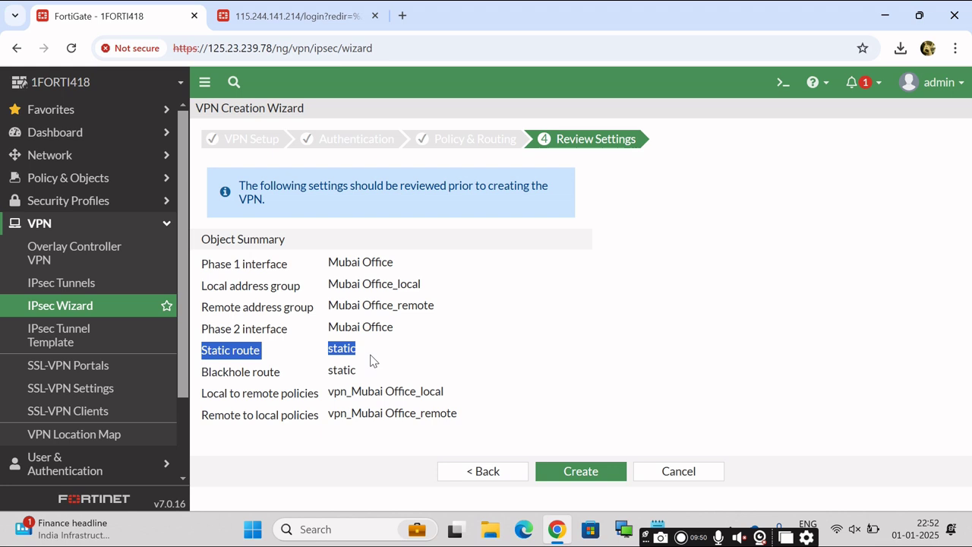
{"action": "left_click_drag", "start_coordinate": [209, 371], "coordinate": [354, 369]}
{"action": "left_click", "coordinate": [481, 387]}
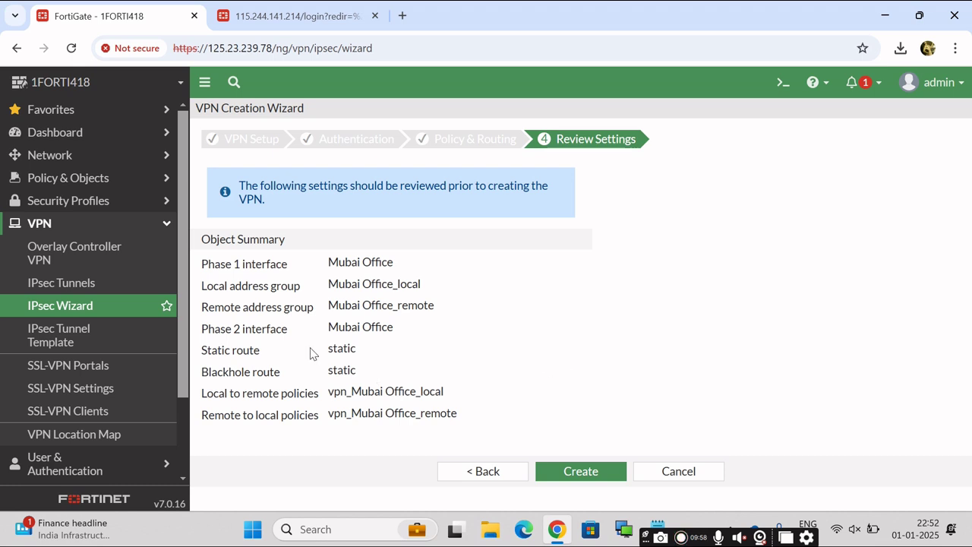
{"action": "double_click", "coordinate": [225, 392]}
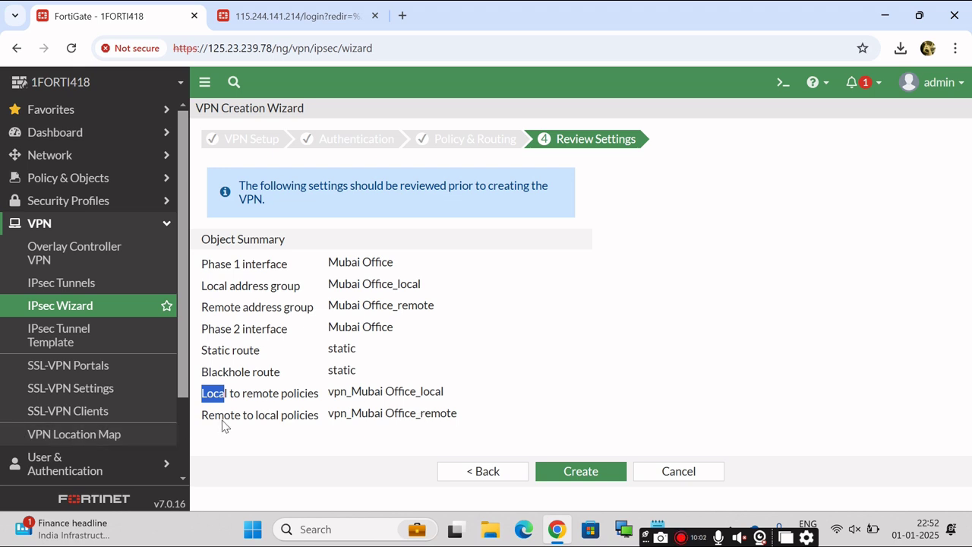
{"action": "left_click_drag", "start_coordinate": [223, 422], "coordinate": [629, 433]}
{"action": "left_click", "coordinate": [597, 427]}
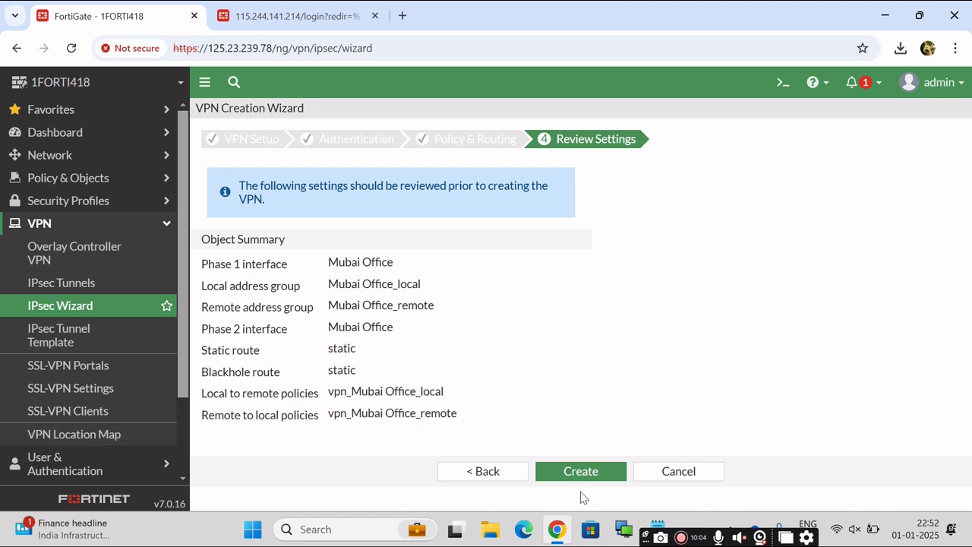
Create the Mubai Office VPN and view it, Inactive on Airtel ILL (wan1), in the IPsec Tunnels list.
{"action": "left_click", "coordinate": [604, 473]}
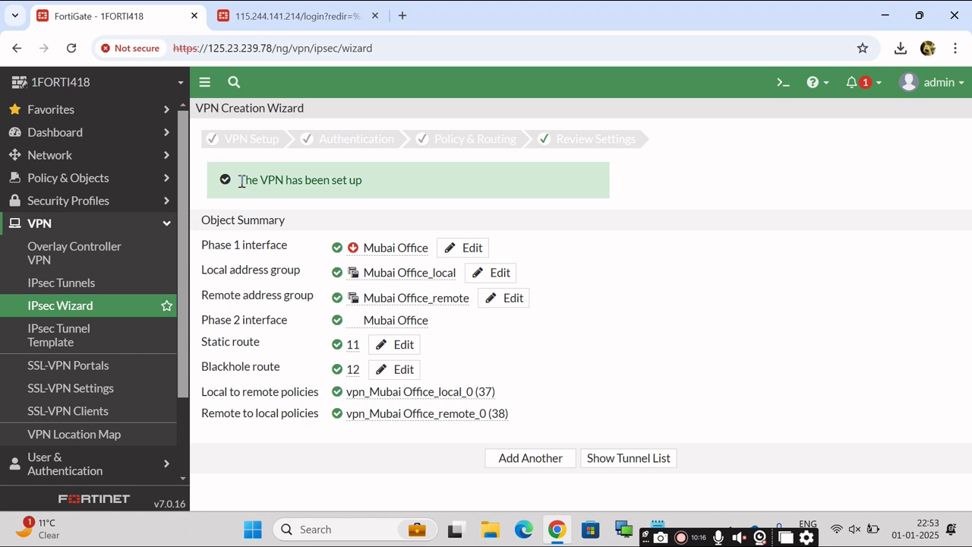
{"action": "left_click_drag", "start_coordinate": [257, 183], "coordinate": [367, 196]}
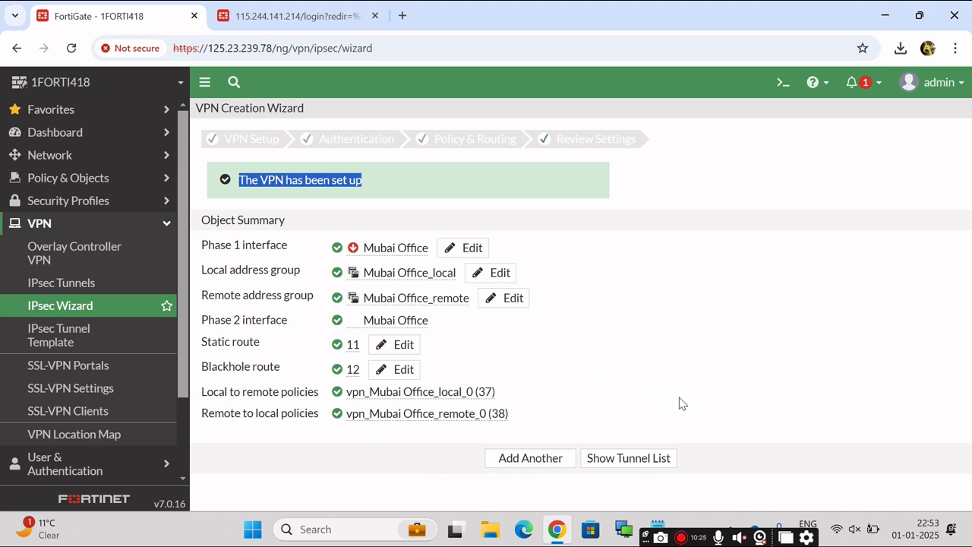
{"action": "left_click", "coordinate": [629, 465]}
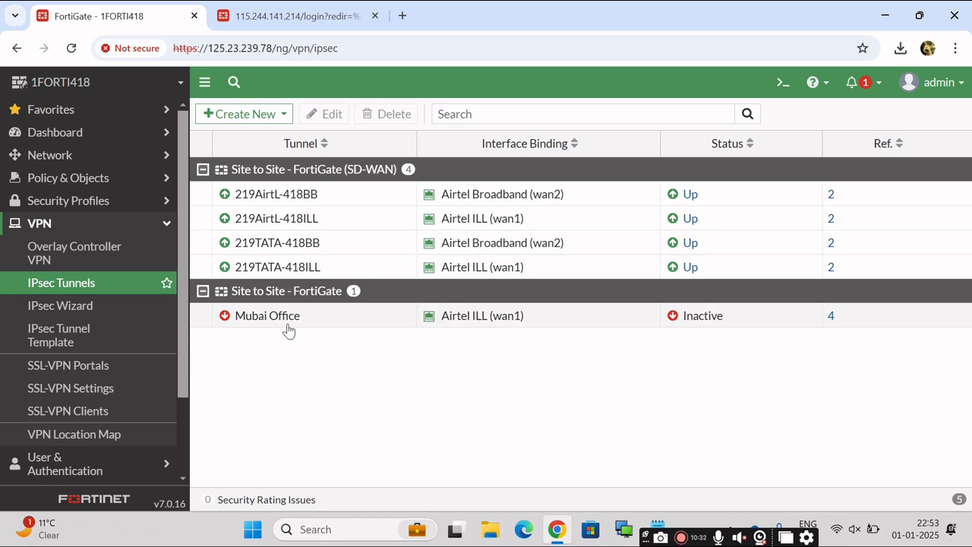
{"action": "left_click", "coordinate": [258, 329]}
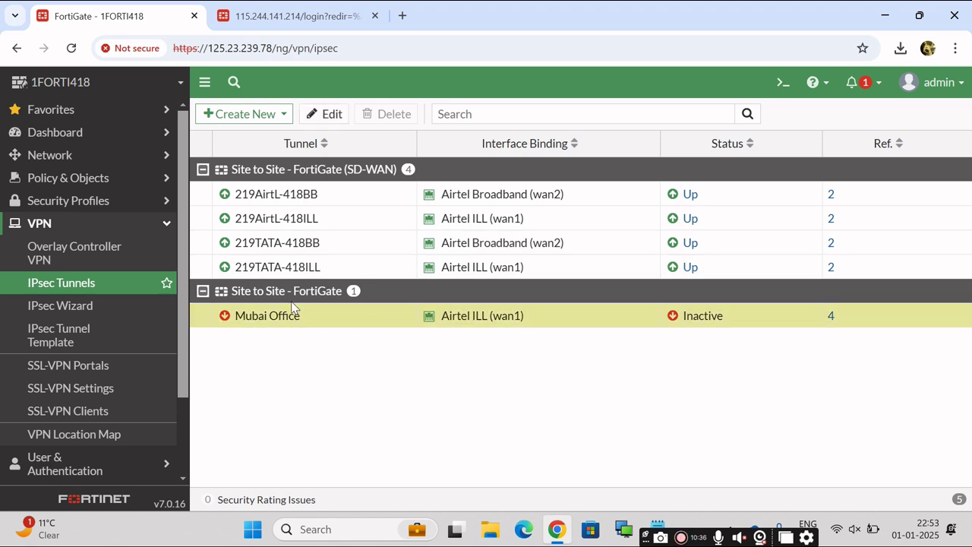
{"action": "left_click", "coordinate": [163, 227]}
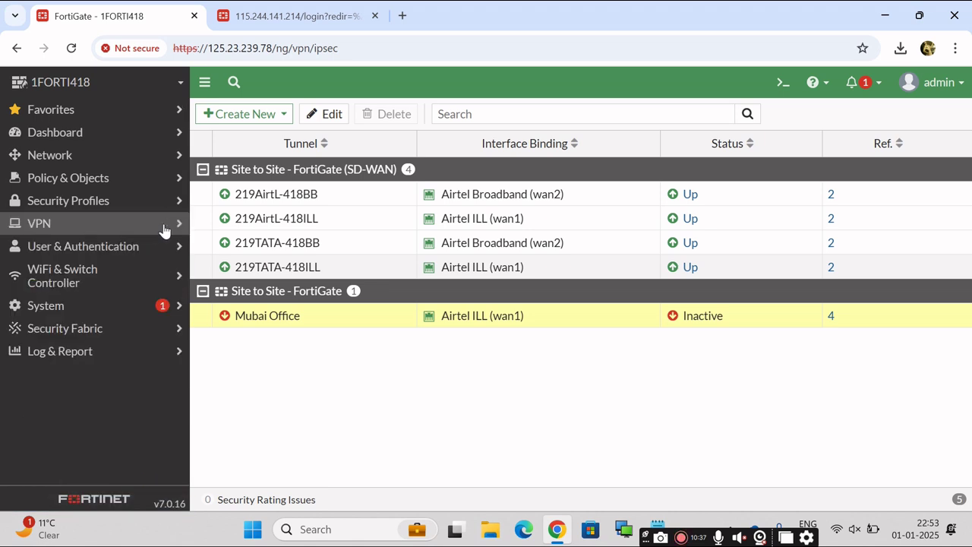
{"action": "left_click", "coordinate": [86, 158]}
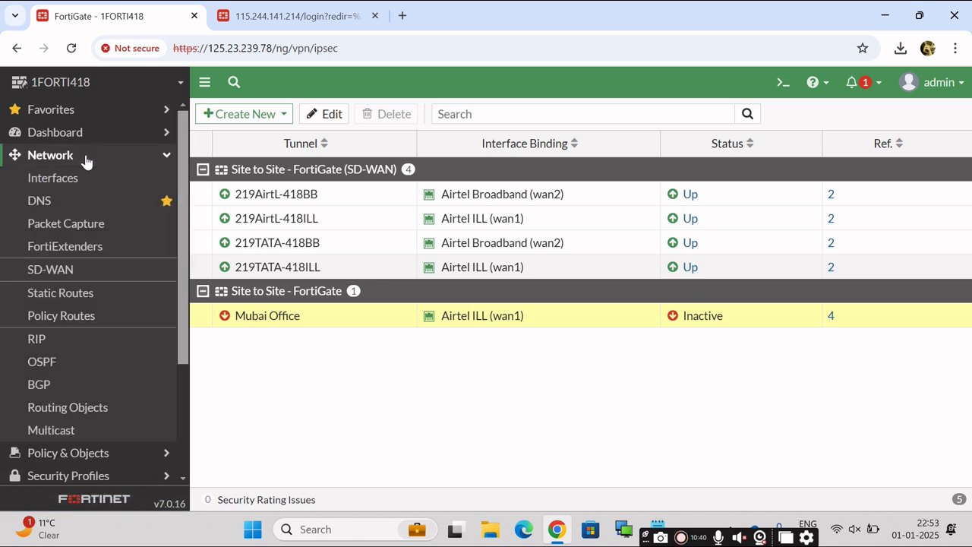
Check the two Mubai Office_remote static routes, one via the tunnel and one Blackhole.
{"action": "left_click", "coordinate": [72, 294]}
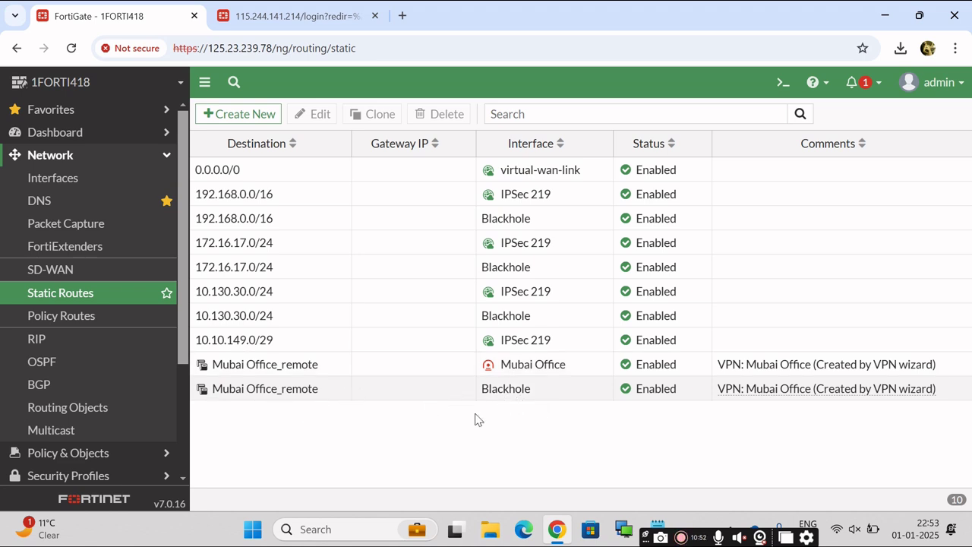
{"action": "left_click", "coordinate": [168, 155]}
{"action": "left_click", "coordinate": [130, 181]}
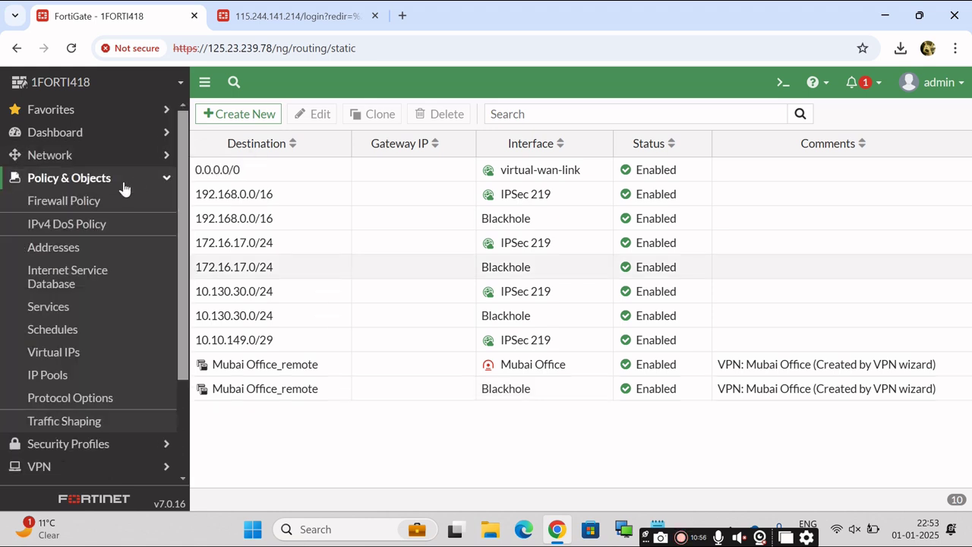
{"action": "left_click", "coordinate": [76, 207]}
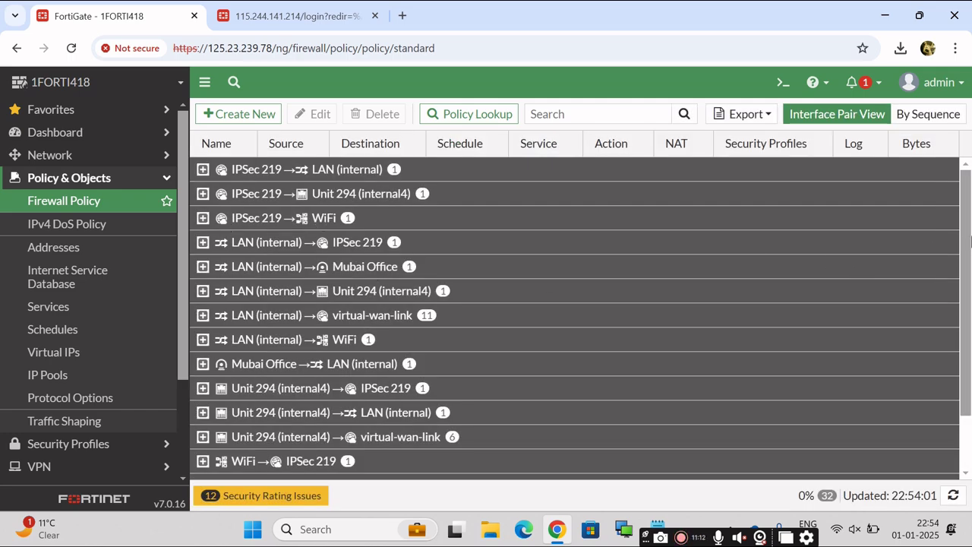
{"action": "left_click_drag", "start_coordinate": [969, 257], "coordinate": [971, 324]}
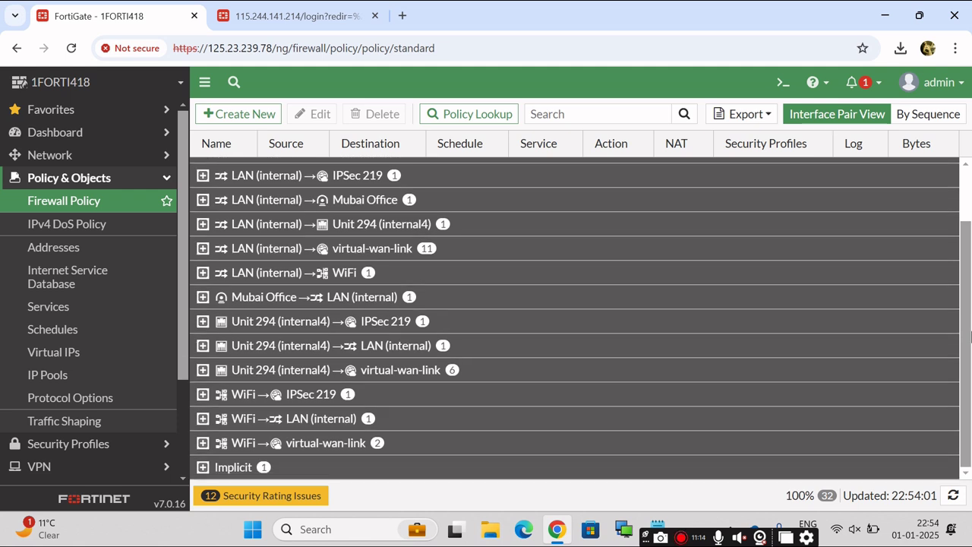
{"action": "scroll", "coordinate": [970, 327], "scroll_direction": "up", "scroll_amount": 1}
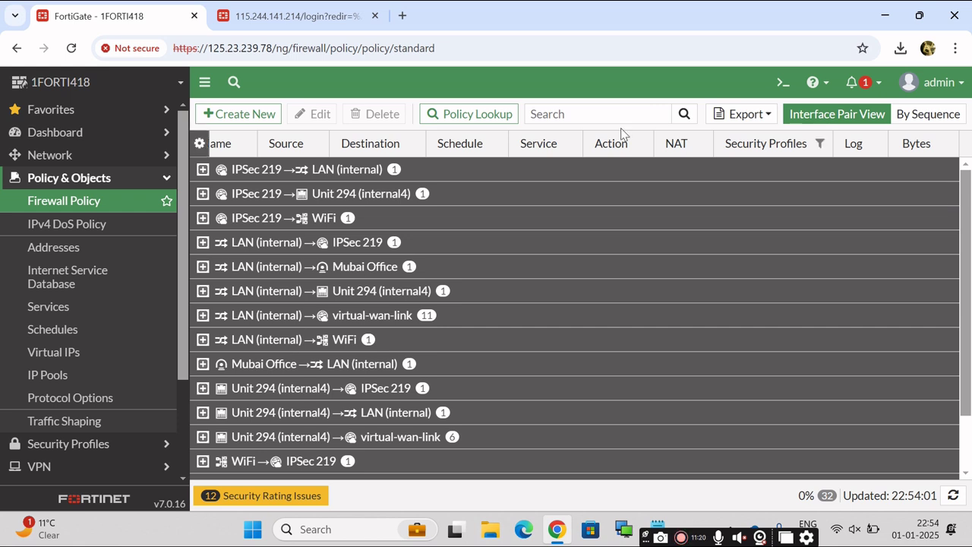
{"action": "left_click", "coordinate": [202, 266]}
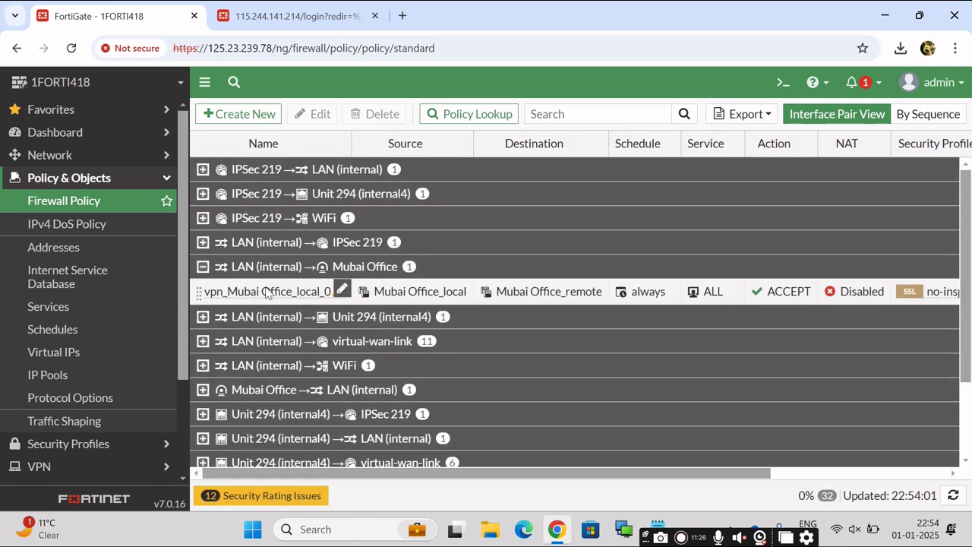
{"action": "left_click", "coordinate": [202, 272]}
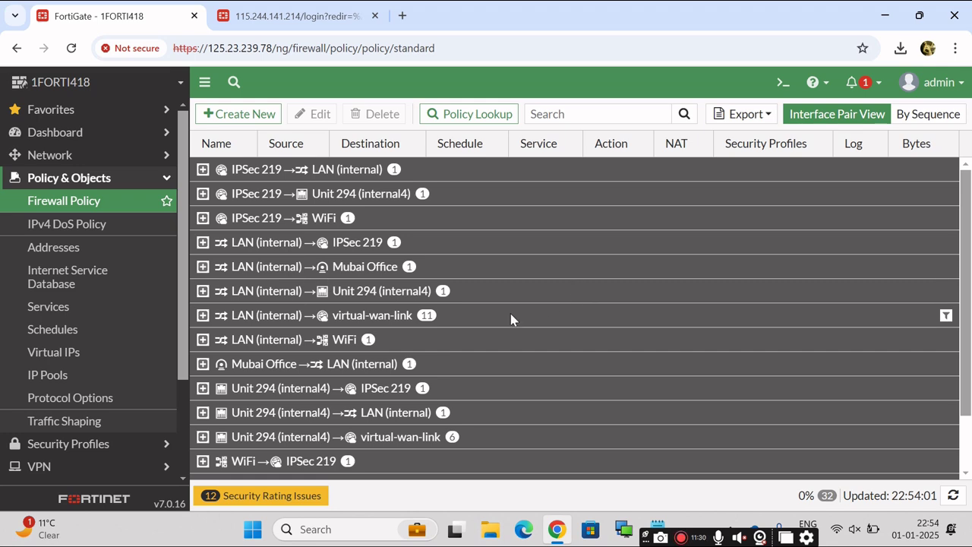
{"action": "left_click", "coordinate": [202, 364]}
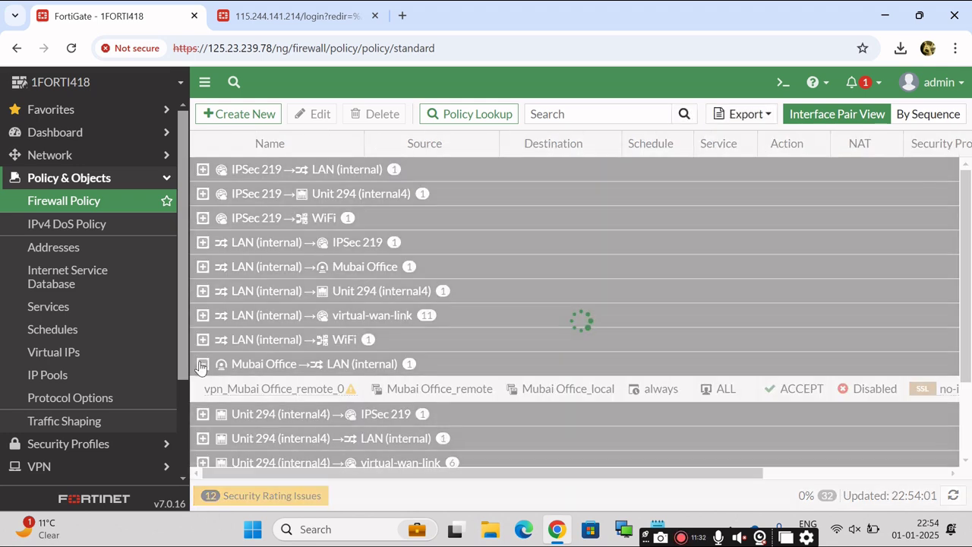
{"action": "left_click", "coordinate": [202, 364]}
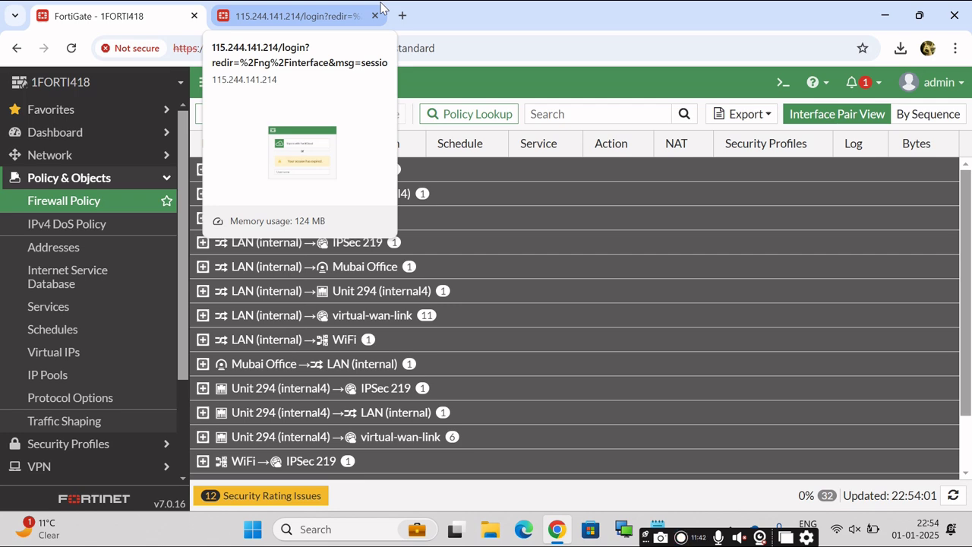
Switch to the Azure_Press_FW tab and log back in with the admin username and password.
{"action": "left_click", "coordinate": [294, 15]}
{"action": "left_click", "coordinate": [175, 16]}
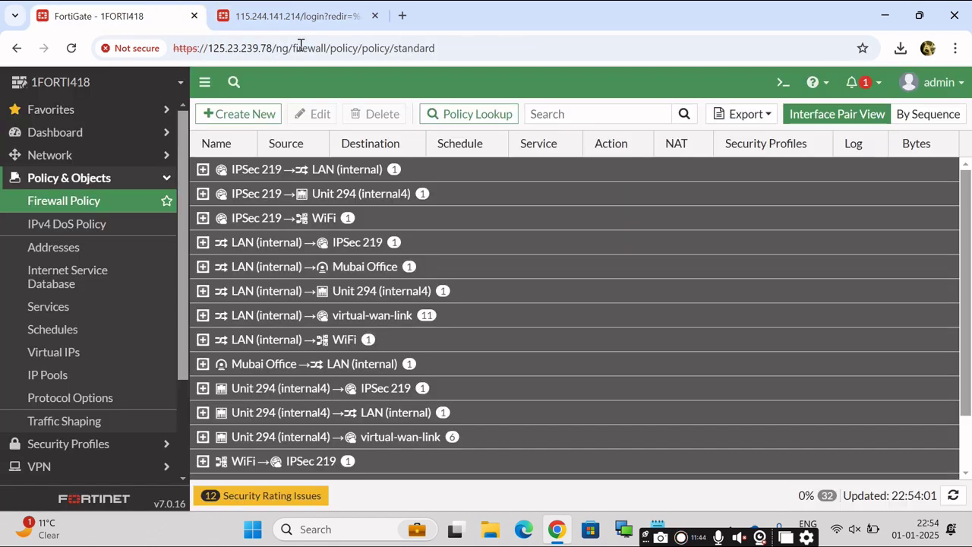
{"action": "left_click", "coordinate": [306, 15]}
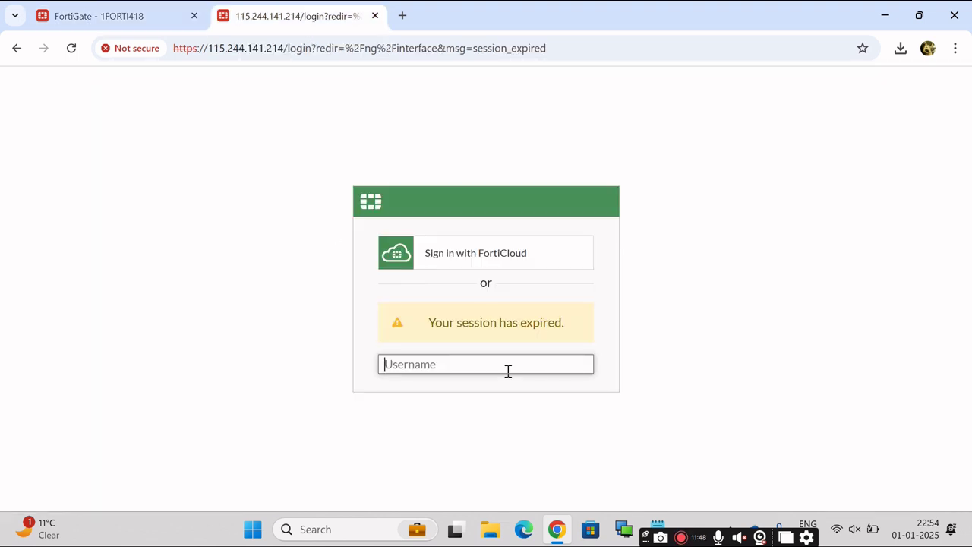
{"action": "type", "text": "admin"}
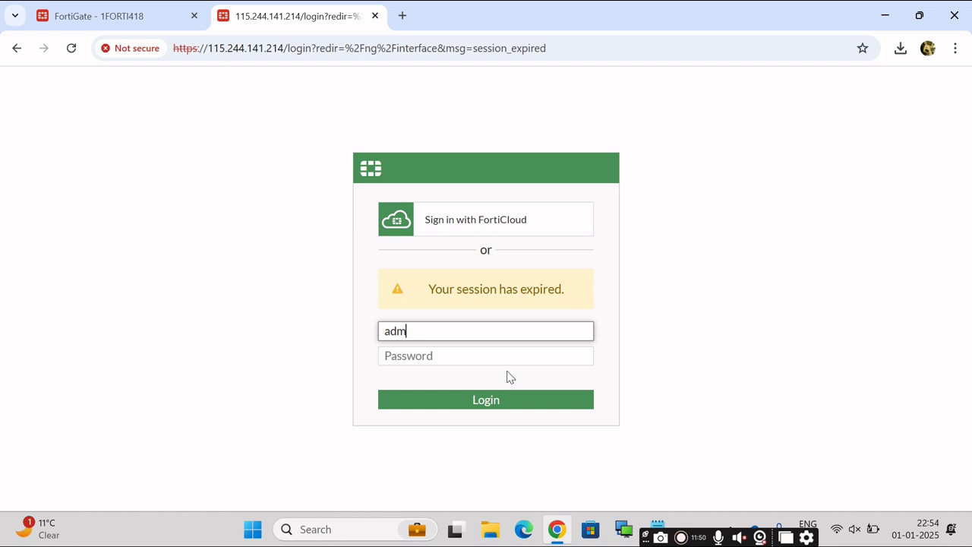
{"action": "key", "text": "Tab"}
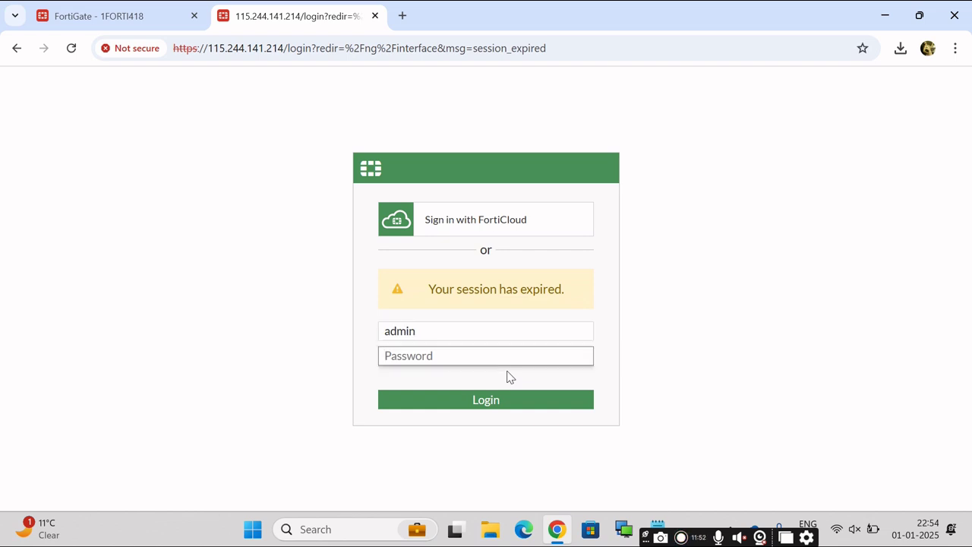
{"action": "type", "text": "••"}
{"action": "key", "text": "Return"}
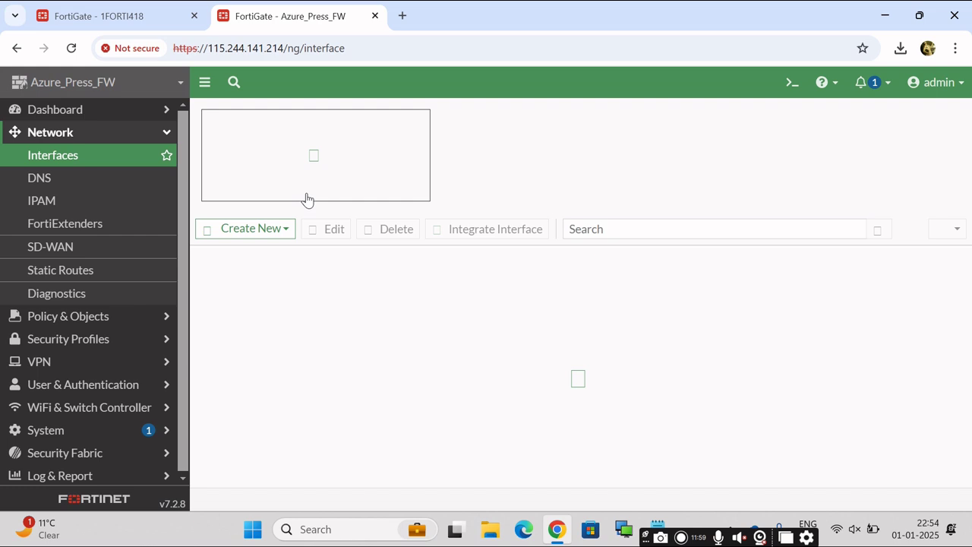
Browse the branch firewall's SD-WAN zones and Static Routes pages.
{"action": "left_click", "coordinate": [170, 132]}
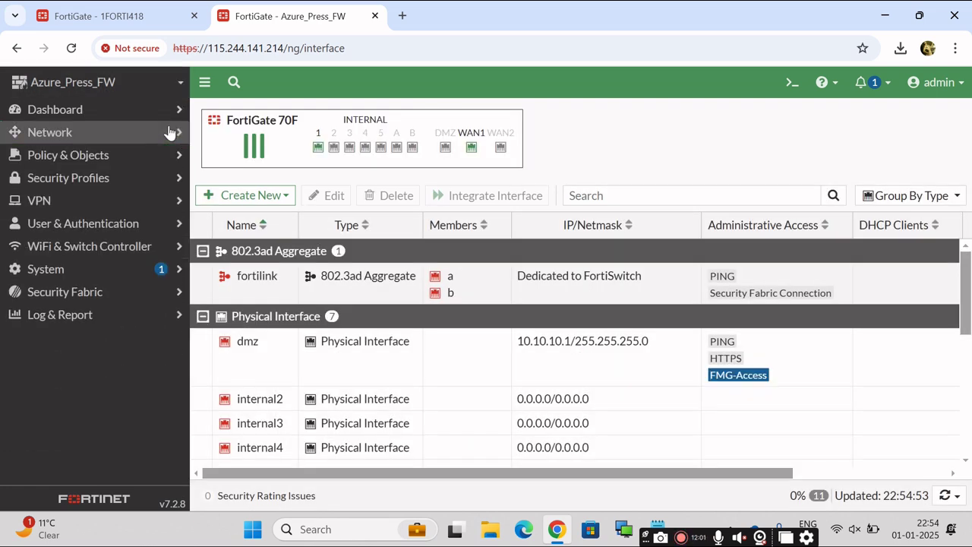
{"action": "left_click", "coordinate": [81, 142]}
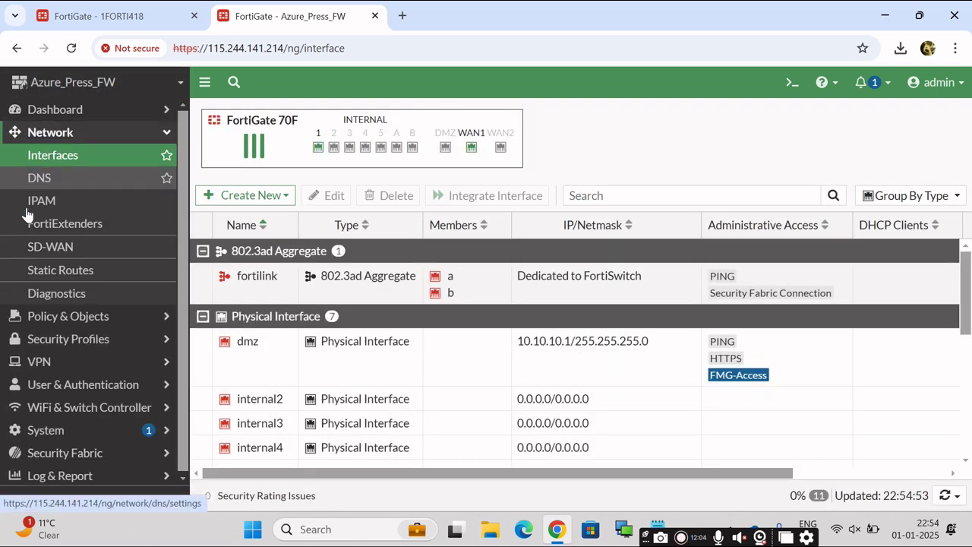
{"action": "left_click", "coordinate": [60, 247]}
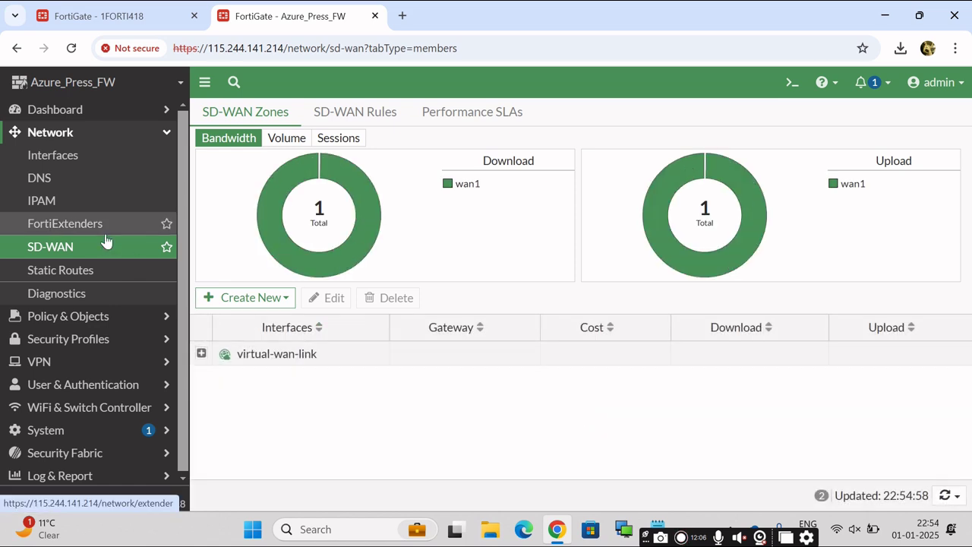
{"action": "left_click", "coordinate": [74, 272]}
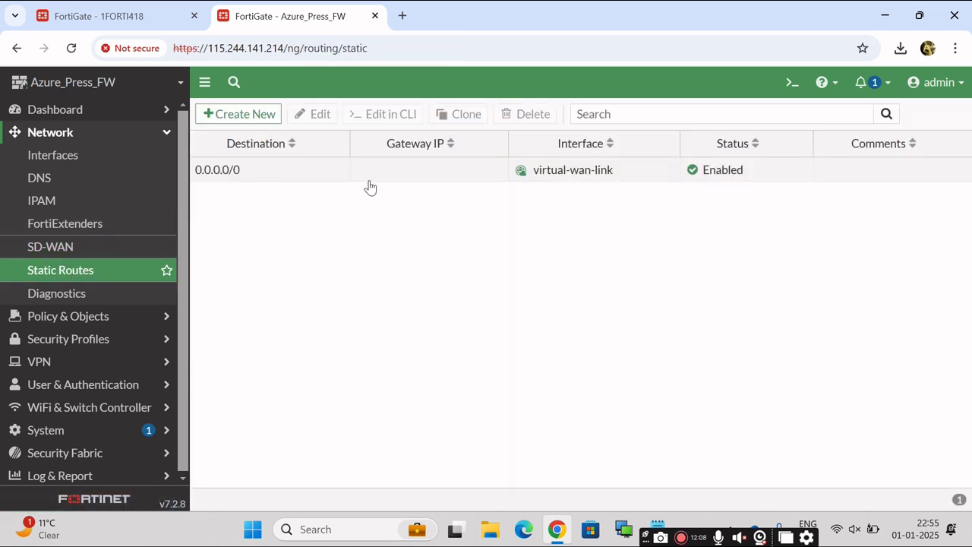
Open the empty IPsec Tunnels list and bring up the Create New options.
{"action": "left_click", "coordinate": [164, 137]}
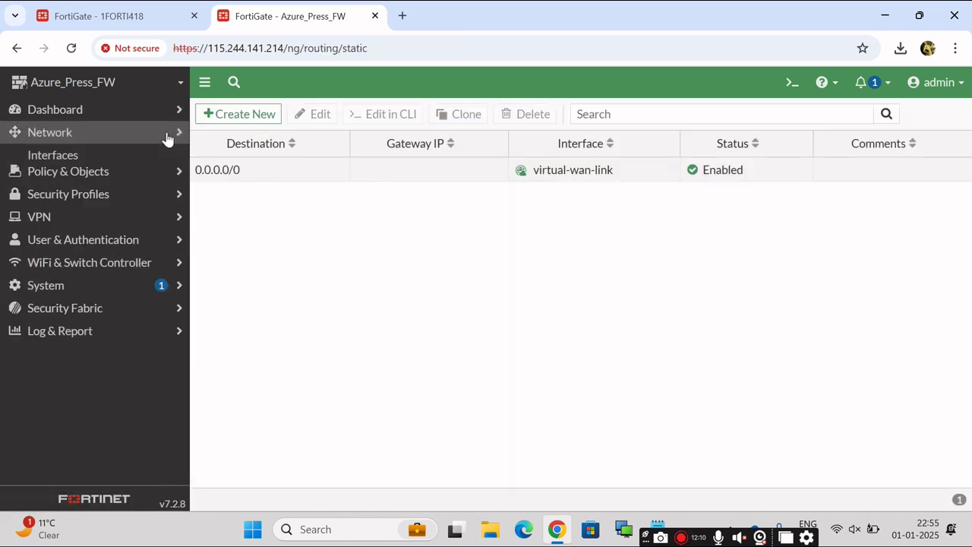
{"action": "left_click", "coordinate": [63, 203]}
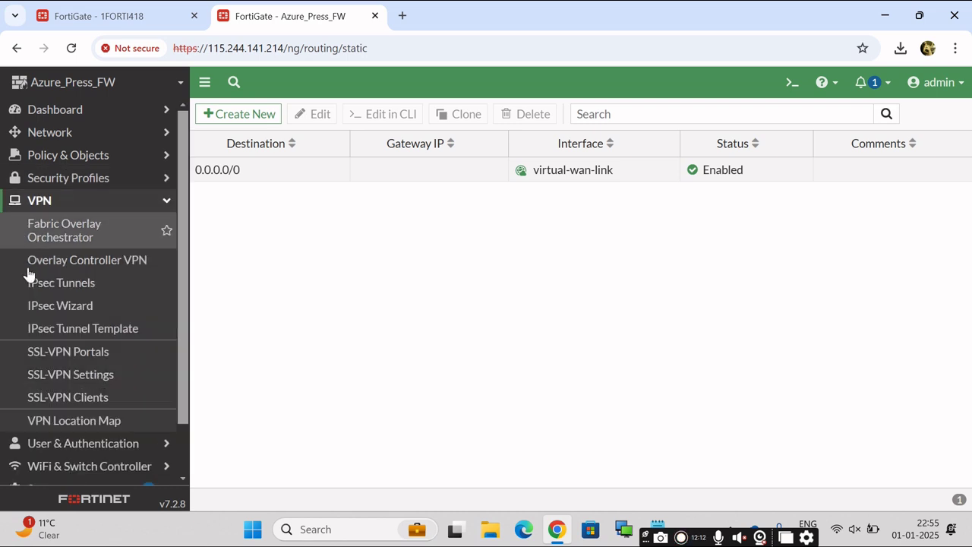
{"action": "left_click", "coordinate": [53, 291]}
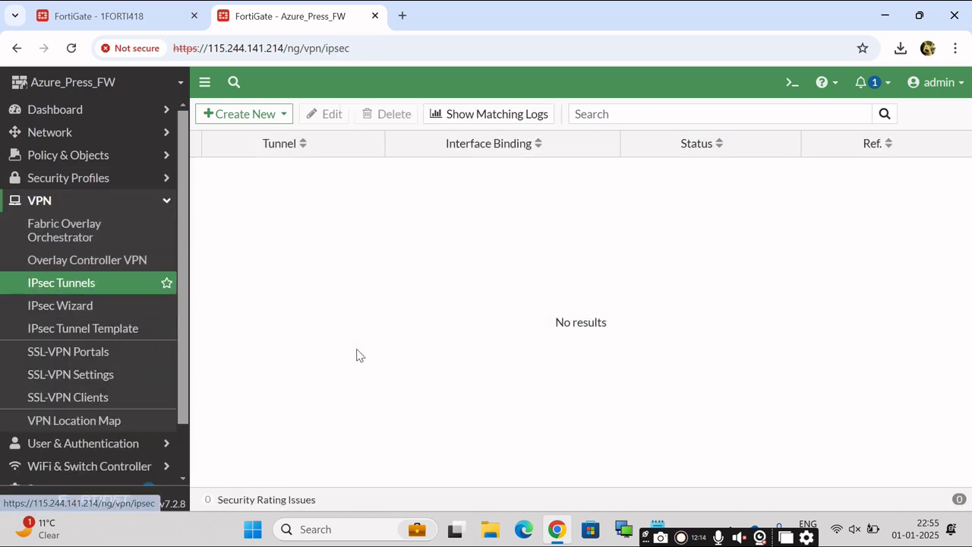
{"action": "left_click", "coordinate": [168, 207]}
{"action": "left_click", "coordinate": [105, 203]}
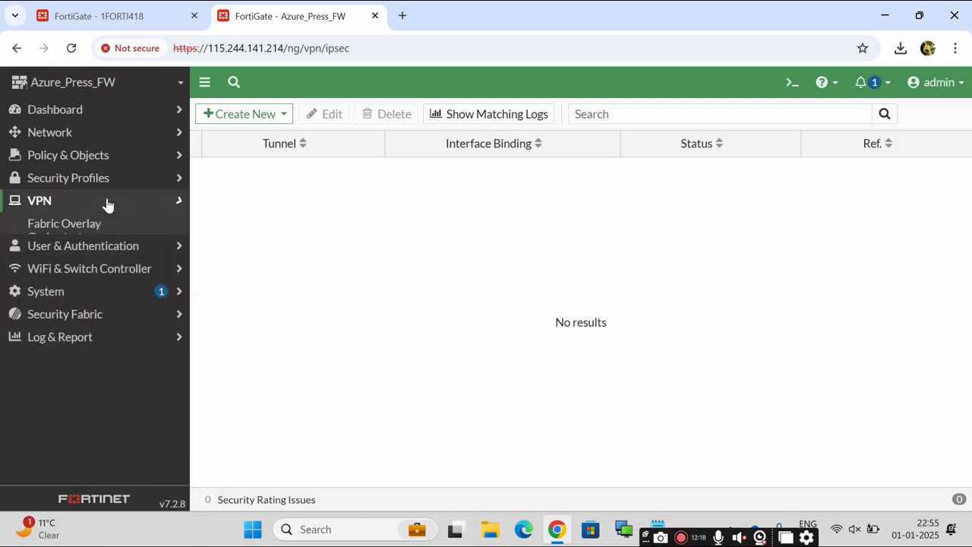
{"action": "left_click", "coordinate": [91, 288]}
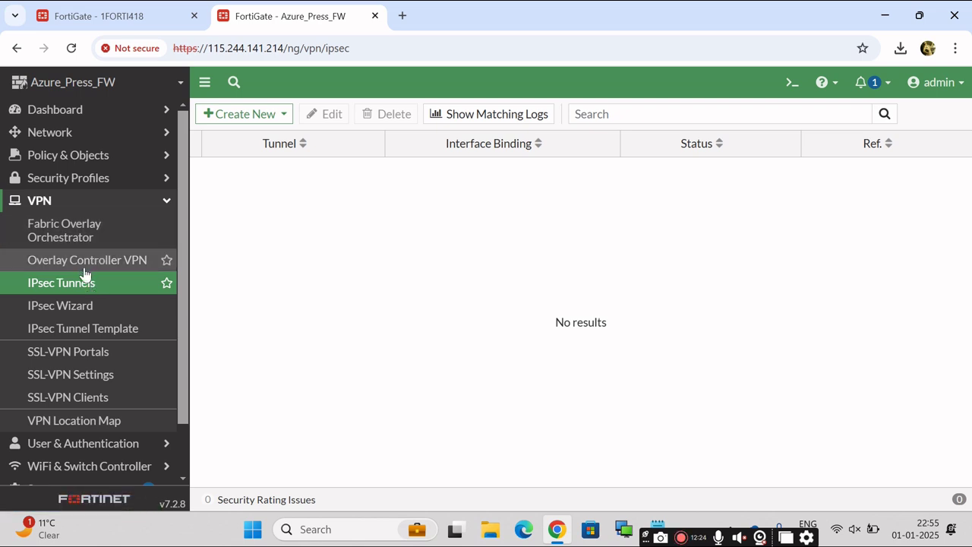
{"action": "left_click", "coordinate": [77, 284]}
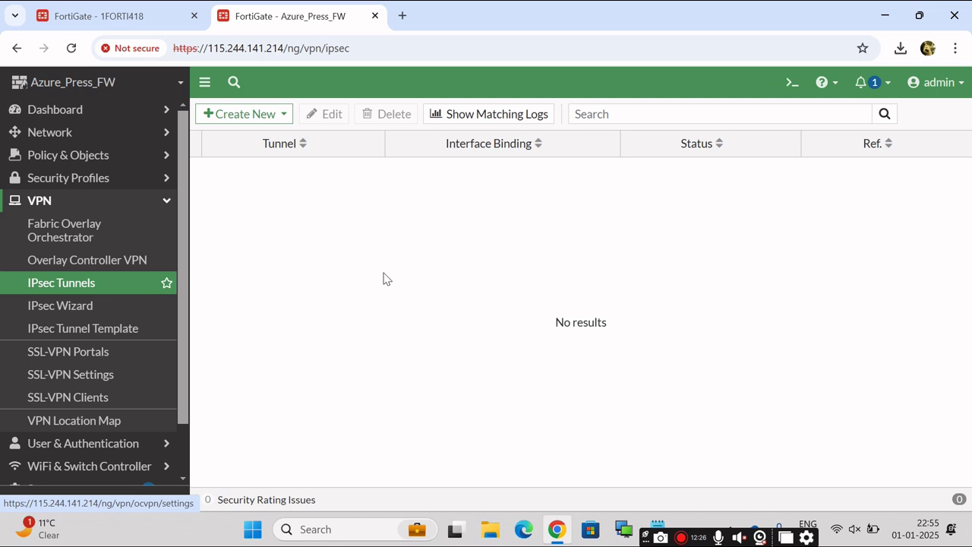
{"action": "left_click", "coordinate": [277, 115]}
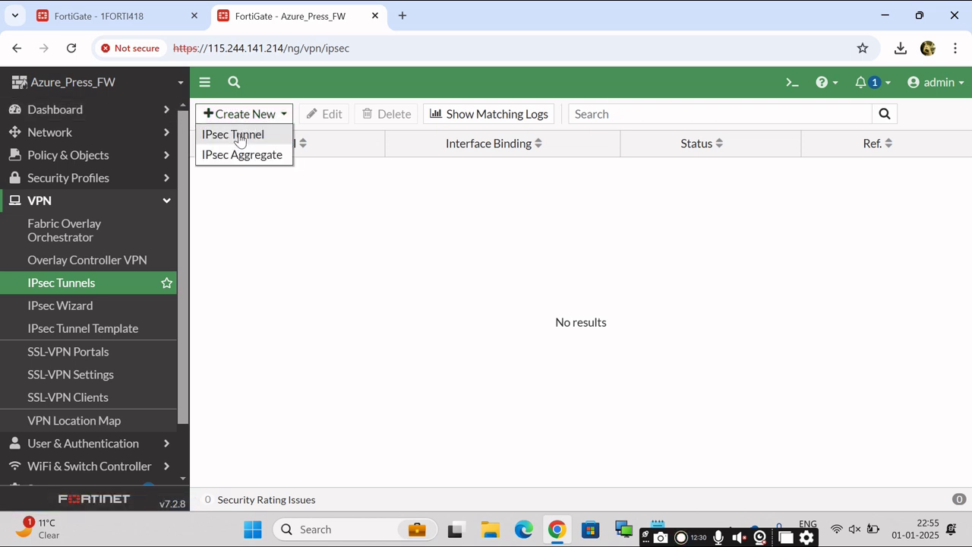
Start the IPsec VPN wizard and enter the Head office tunnel name.
{"action": "left_click", "coordinate": [240, 137]}
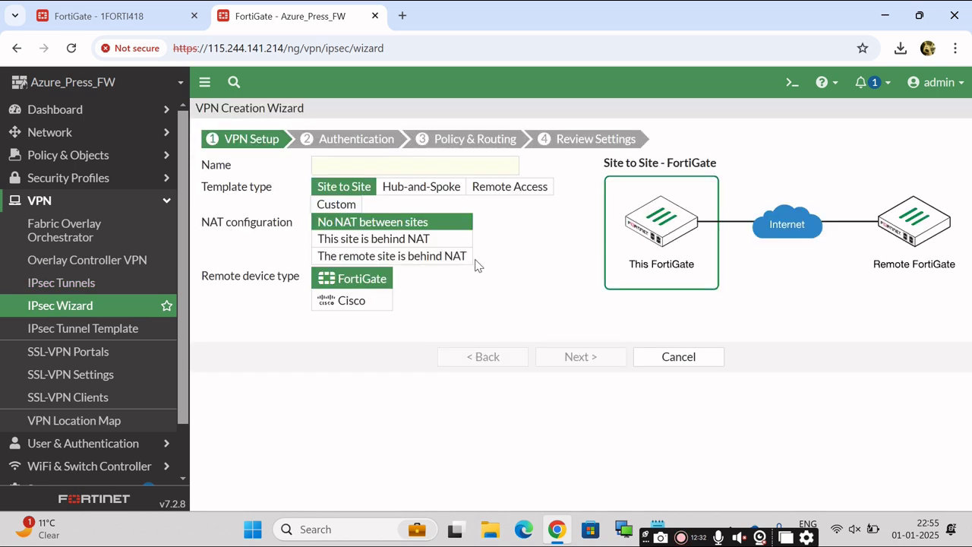
{"action": "left_click", "coordinate": [372, 166]}
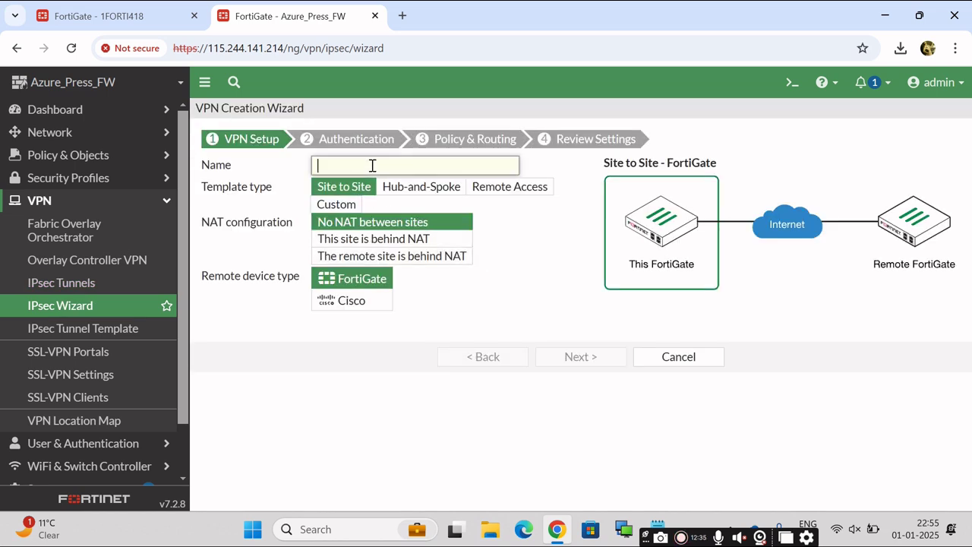
{"action": "type", "text": "Head office"}
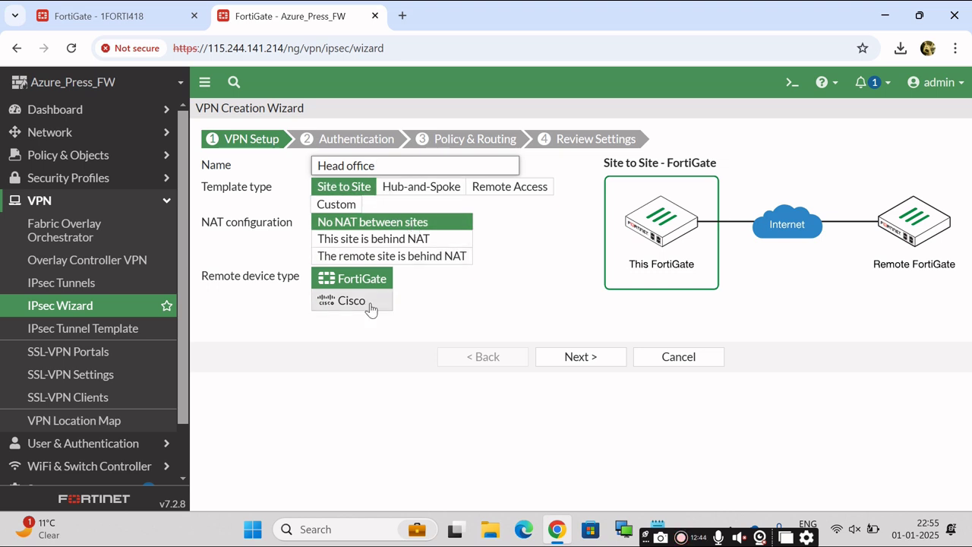
{"action": "left_click", "coordinate": [585, 357]}
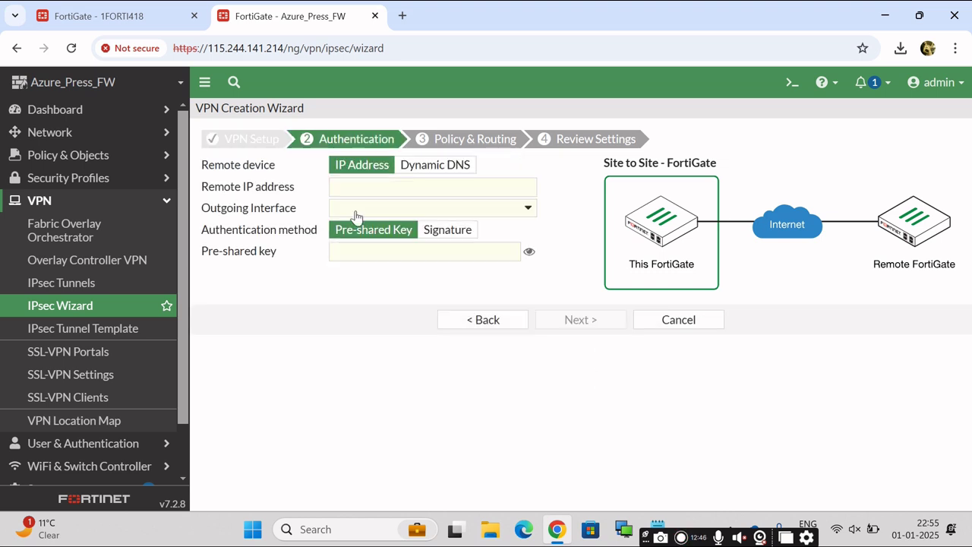
Paste the HO WAN IP 125.23.239.78 from the notes as the remote IP address.
{"action": "left_click", "coordinate": [416, 192]}
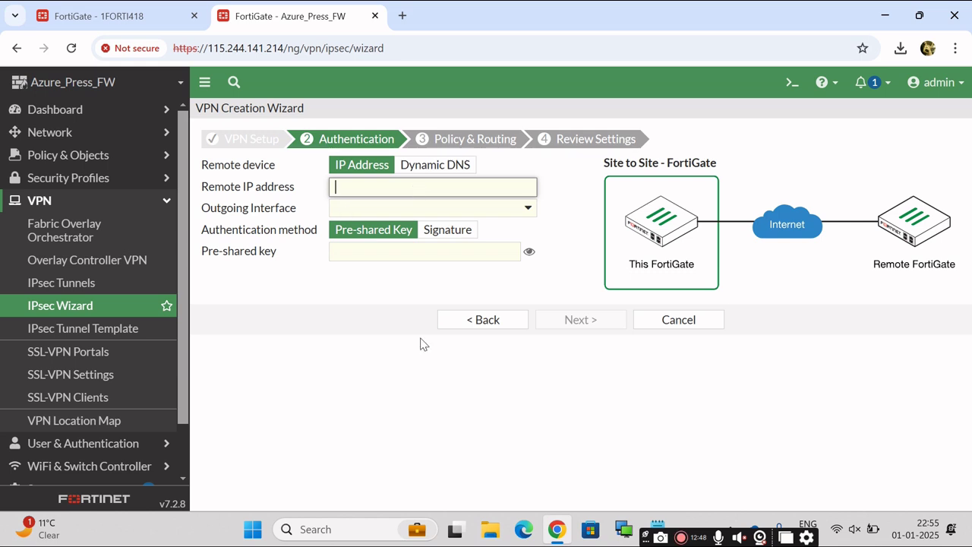
{"action": "left_click", "coordinate": [658, 526]}
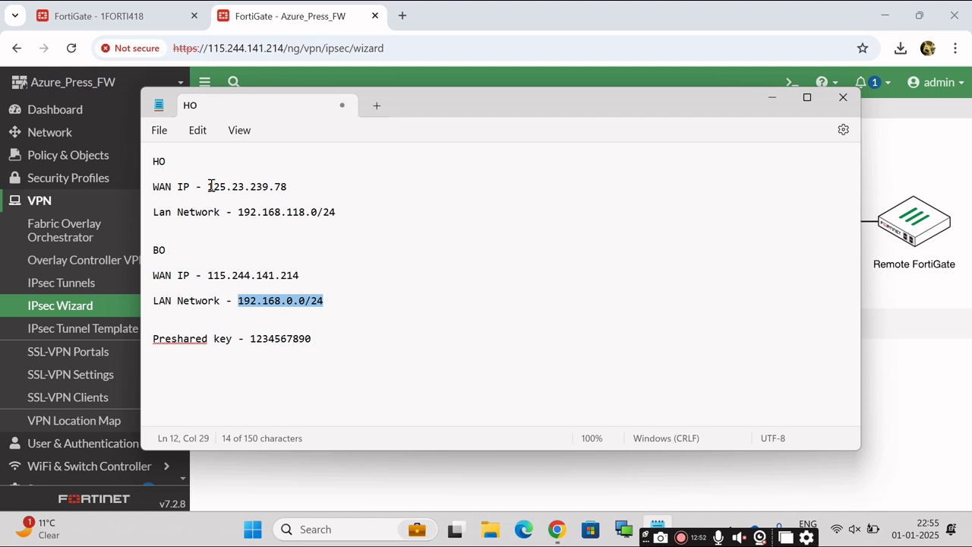
{"action": "left_click_drag", "start_coordinate": [210, 186], "coordinate": [289, 190]}
{"action": "key", "text": "ctrl+c"}
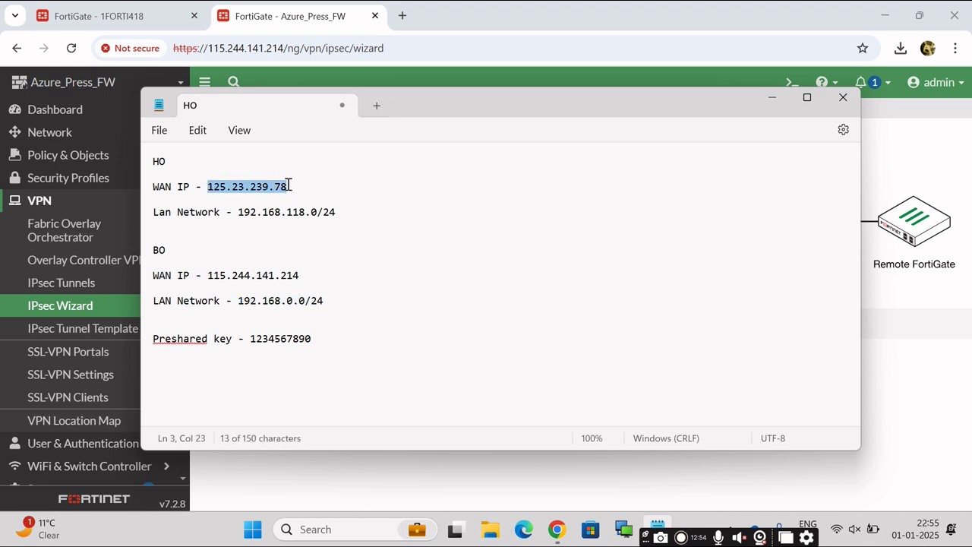
{"action": "left_click", "coordinate": [772, 97]}
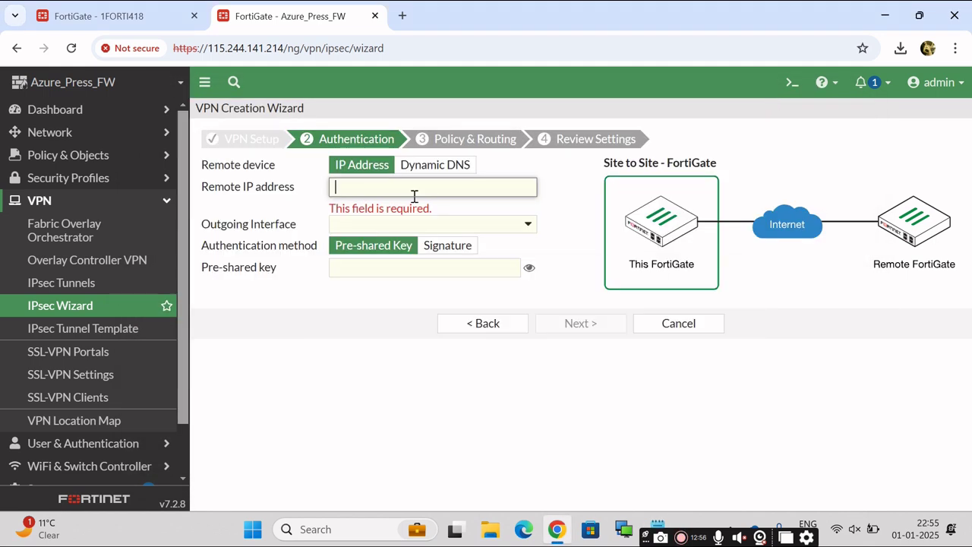
{"action": "key", "text": "ctrl+v"}
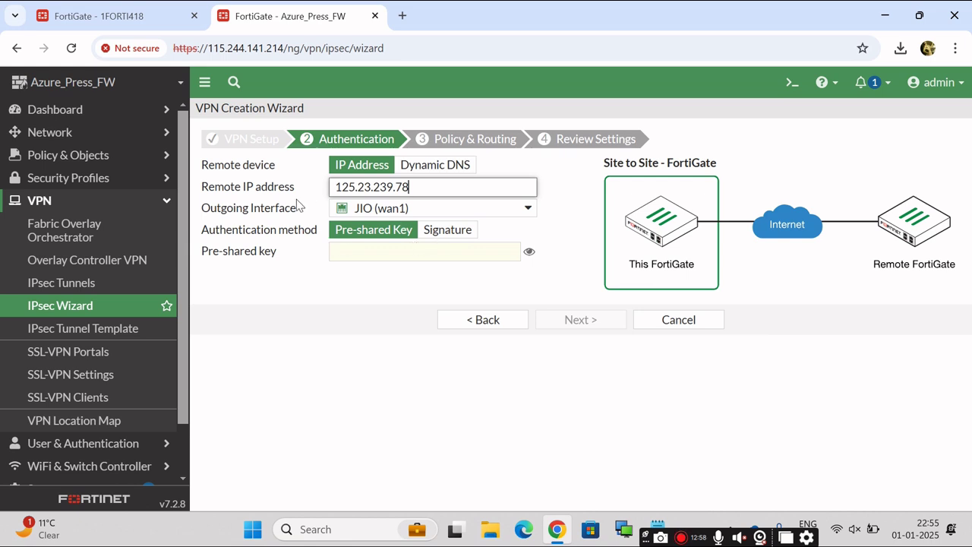
Paste the pre-shared key from the notes, reveal it to verify, and continue to routing.
{"action": "mouse_move", "coordinate": [474, 210]}
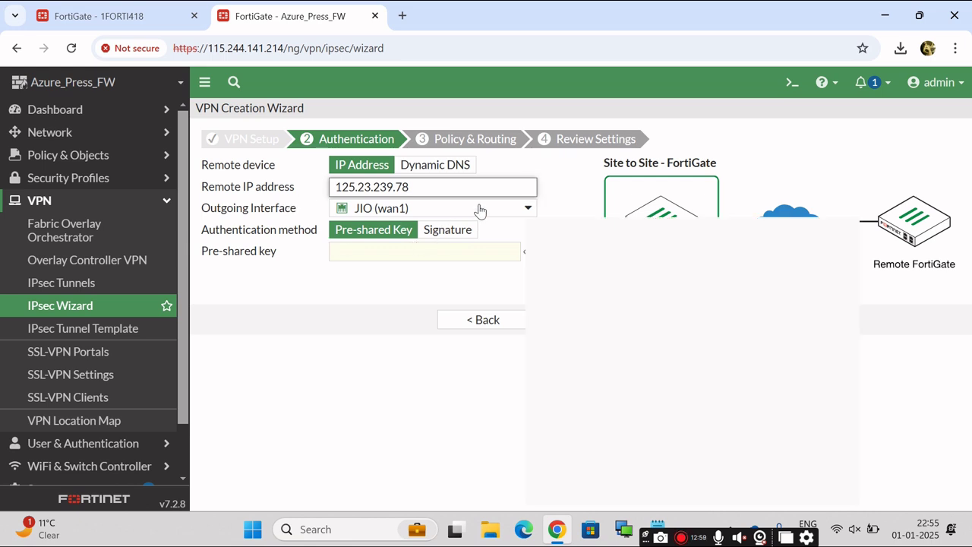
{"action": "left_click", "coordinate": [395, 251]}
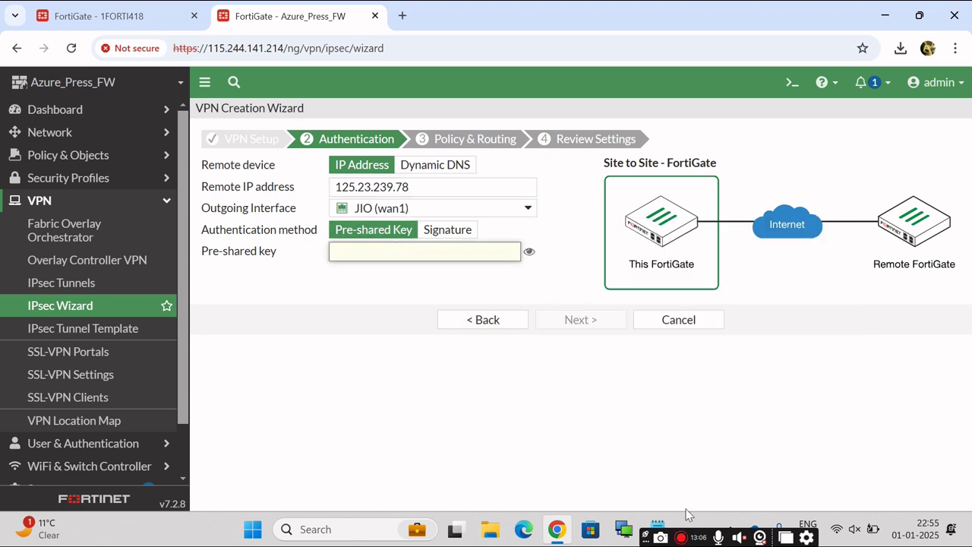
{"action": "left_click", "coordinate": [657, 532]}
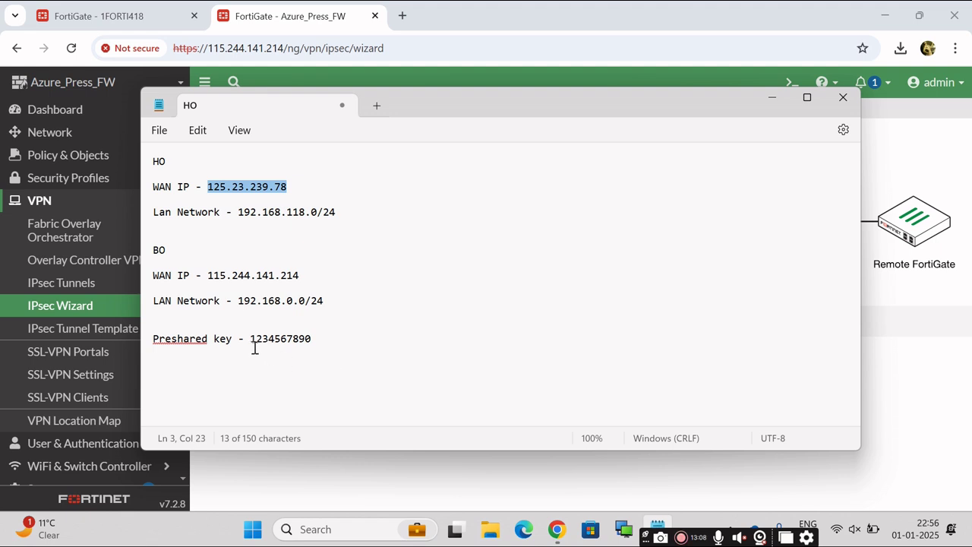
{"action": "left_click_drag", "start_coordinate": [251, 338], "coordinate": [314, 345]}
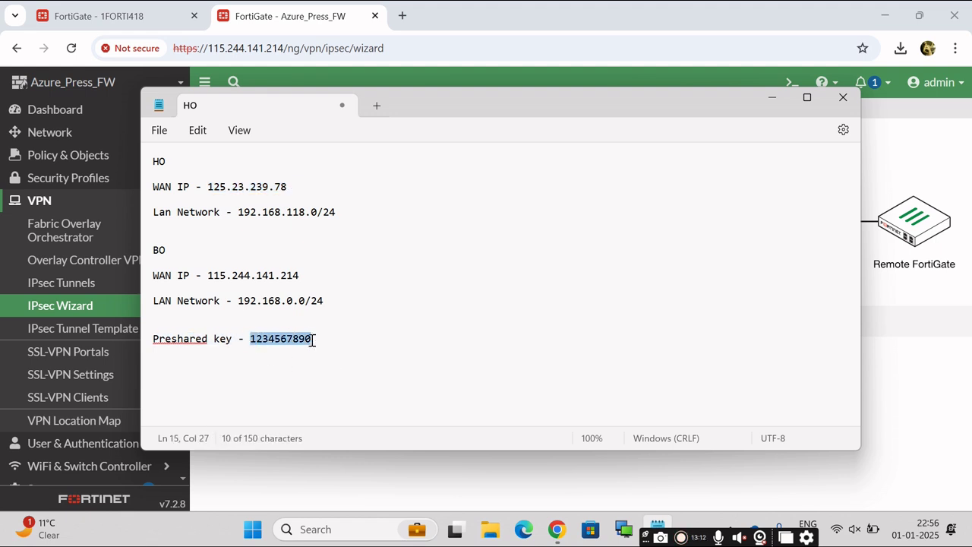
{"action": "left_click", "coordinate": [772, 98]}
{"action": "key", "text": "ctrl+v"}
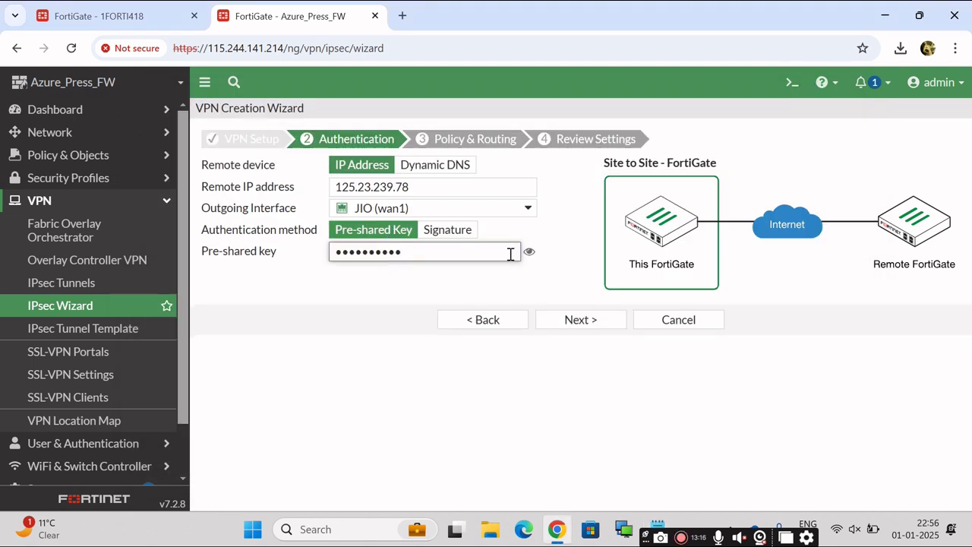
{"action": "left_click", "coordinate": [529, 252]}
{"action": "left_click", "coordinate": [571, 320]}
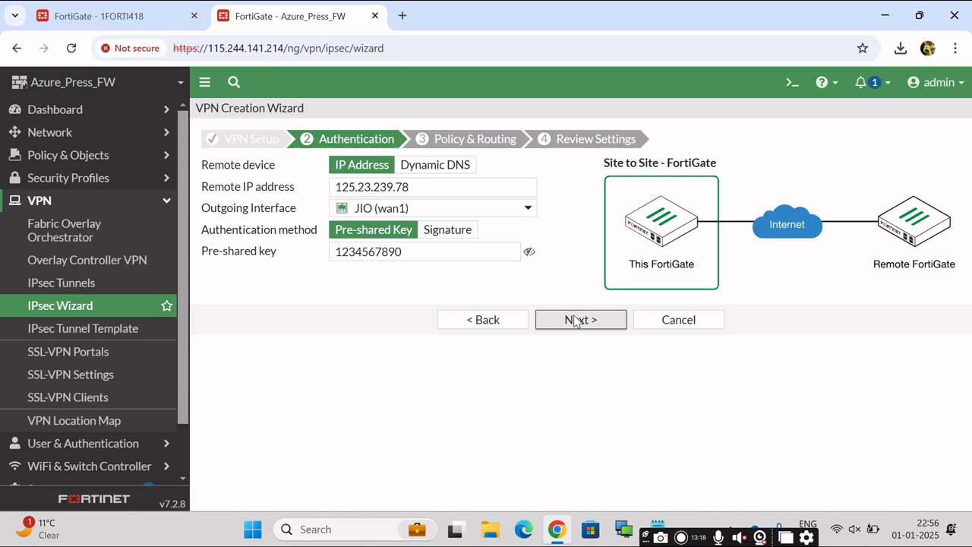
Set local interface LAN (internal) and paste remote subnet 192.168.118.0/24 from the HO notes.
{"action": "left_click", "coordinate": [373, 166]}
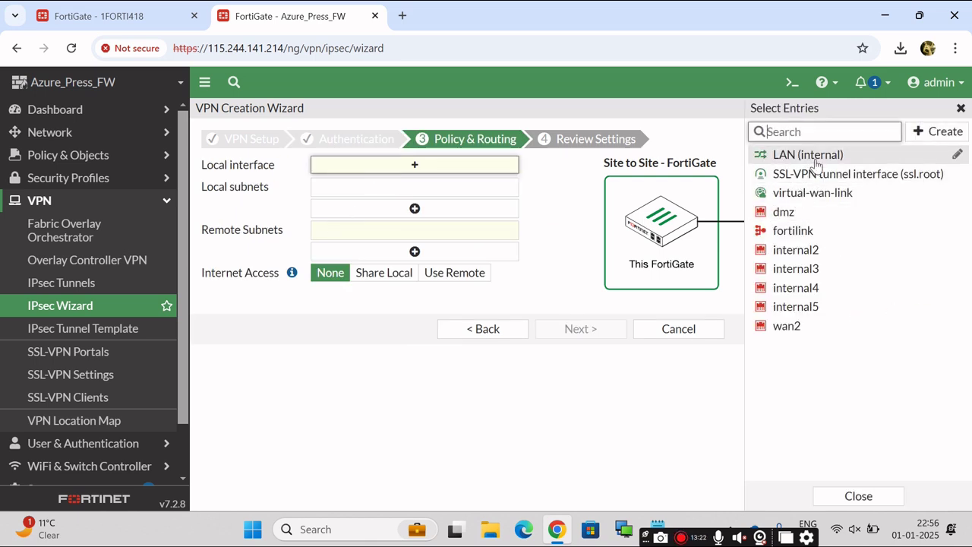
{"action": "left_click", "coordinate": [819, 156]}
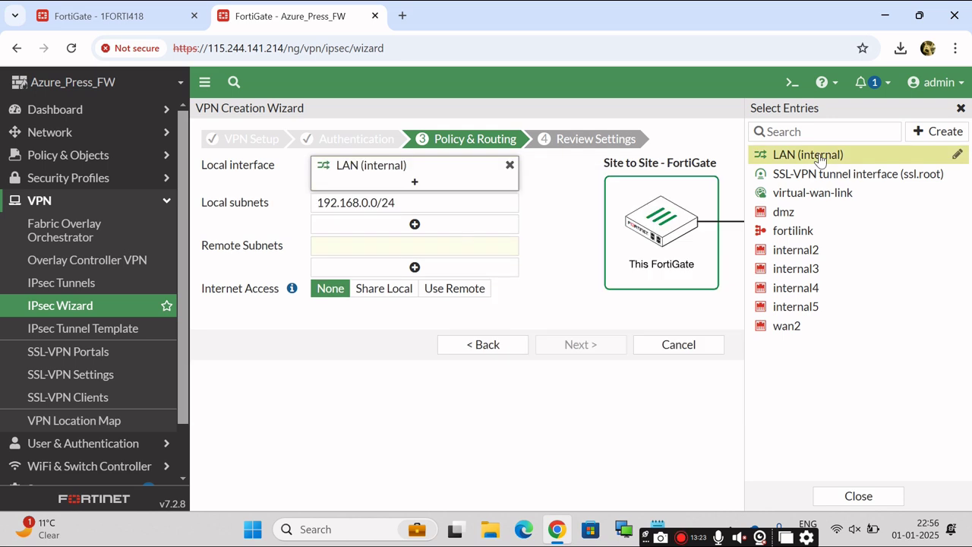
{"action": "left_click", "coordinate": [859, 496]}
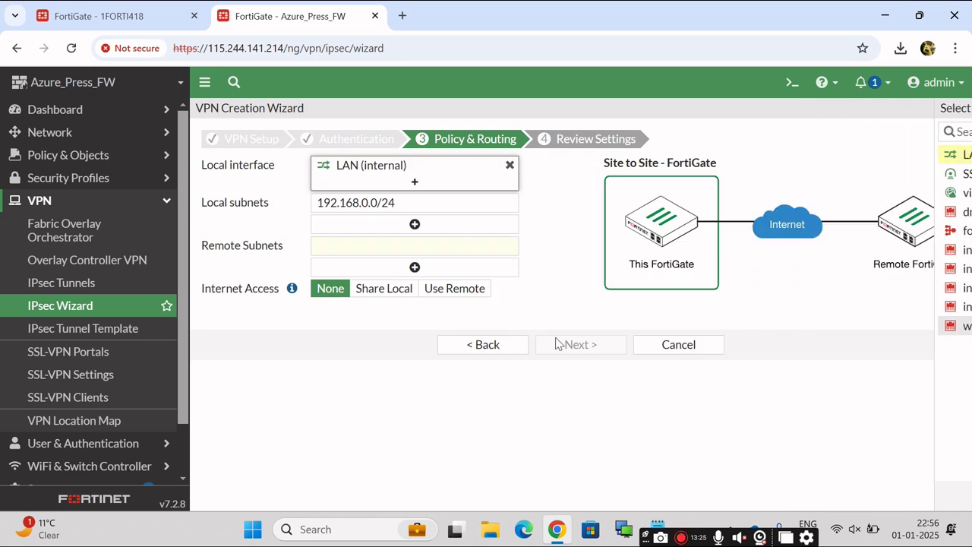
{"action": "left_click", "coordinate": [399, 248]}
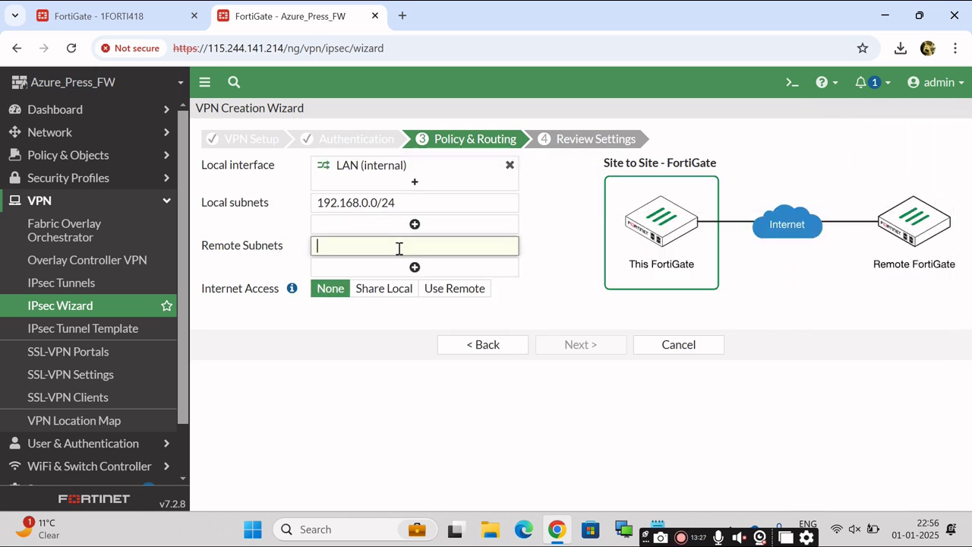
{"action": "left_click", "coordinate": [656, 530]}
{"action": "left_click_drag", "start_coordinate": [237, 213], "coordinate": [338, 212]}
{"action": "key", "text": "ctrl+c"}
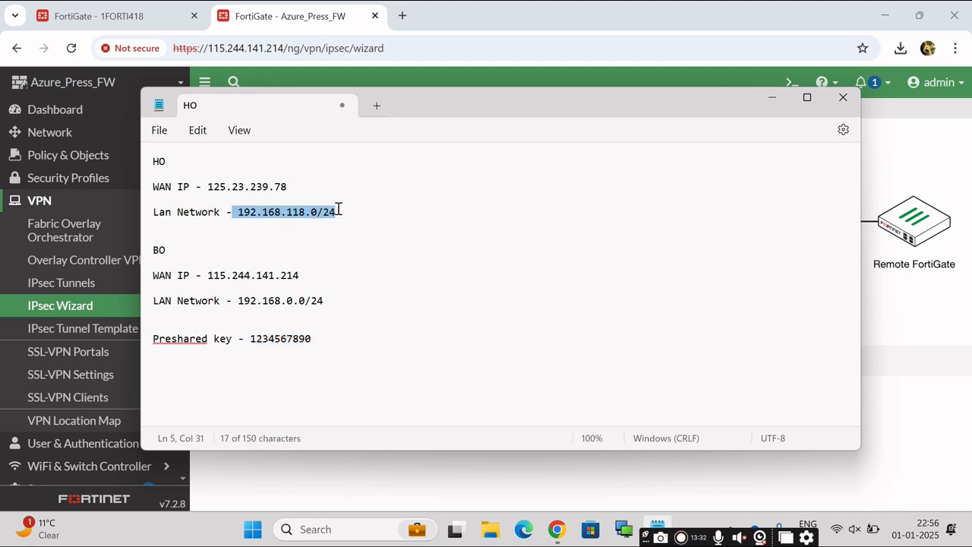
{"action": "left_click", "coordinate": [769, 102]}
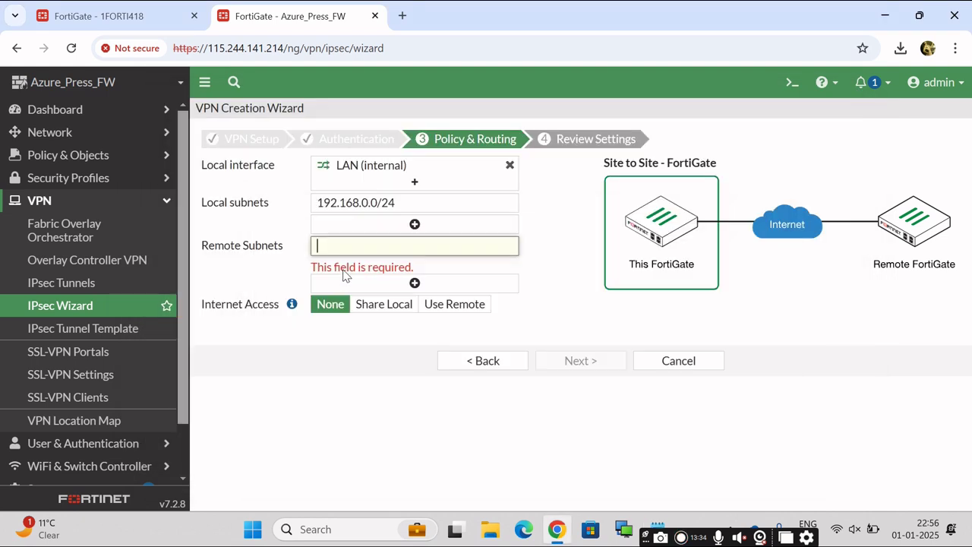
{"action": "key", "text": "ctrl+v"}
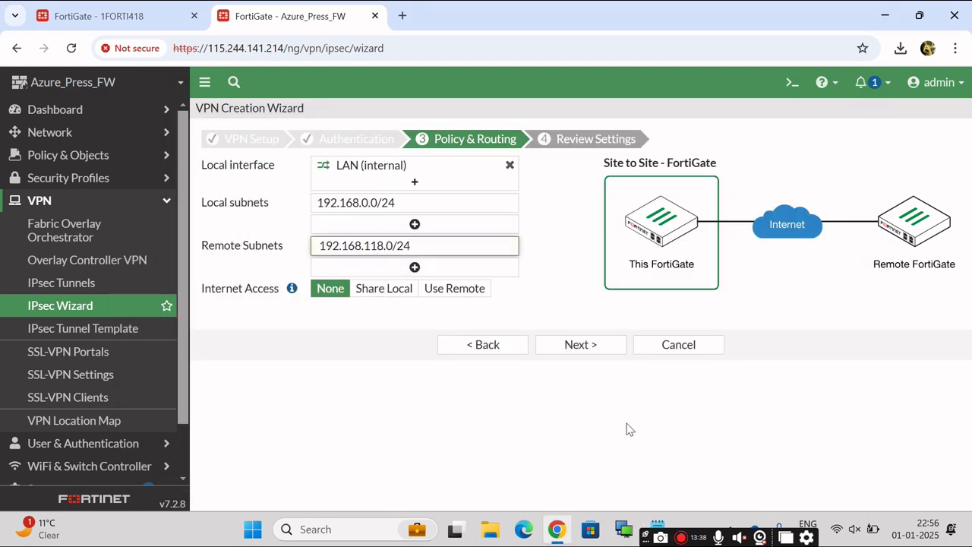
{"action": "left_click", "coordinate": [530, 404]}
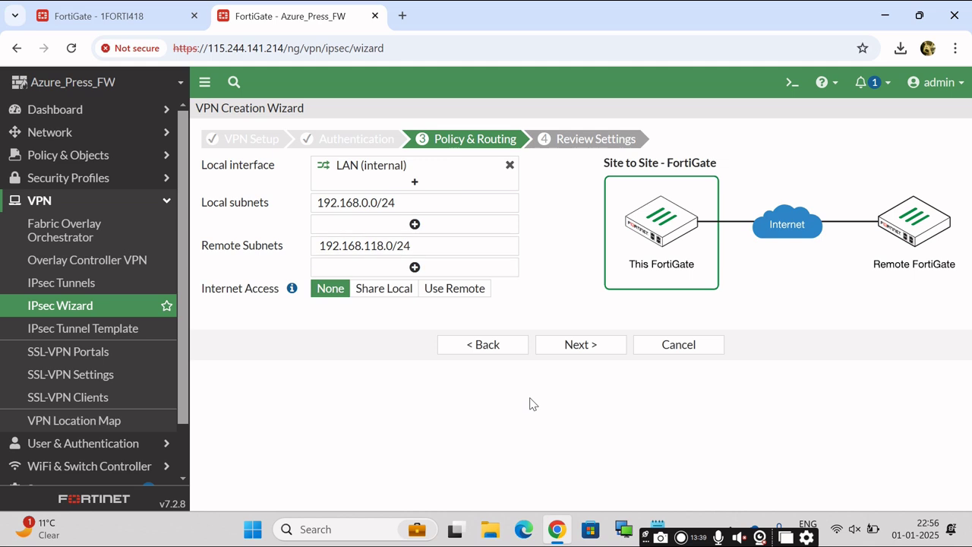
Review the settings and create the Head office VPN, confirming its setup message.
{"action": "left_click", "coordinate": [570, 346]}
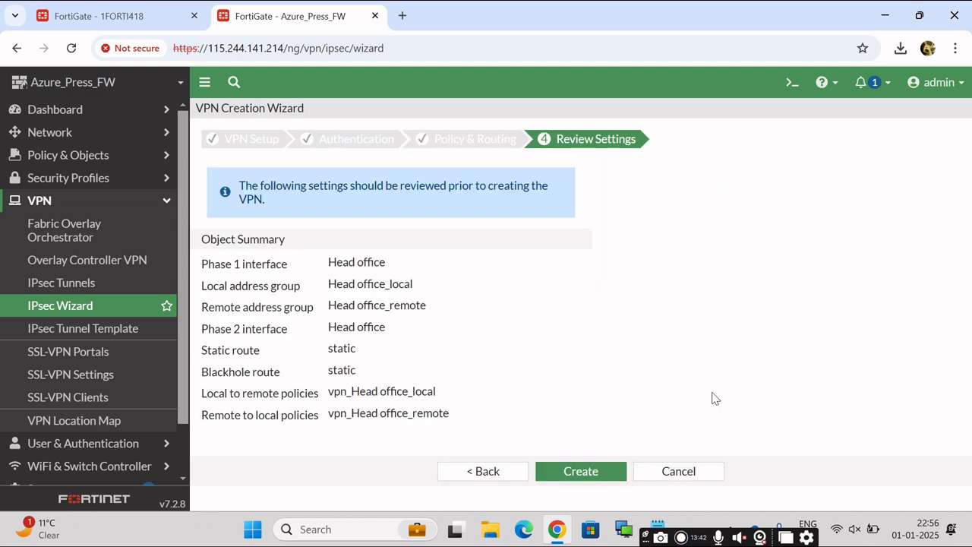
{"action": "left_click", "coordinate": [581, 475]}
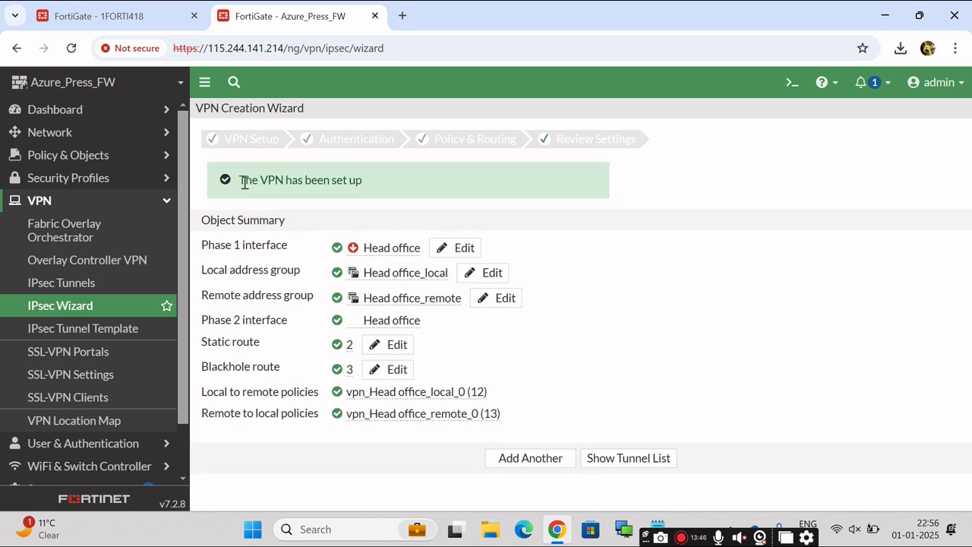
{"action": "left_click_drag", "start_coordinate": [245, 182], "coordinate": [403, 211]}
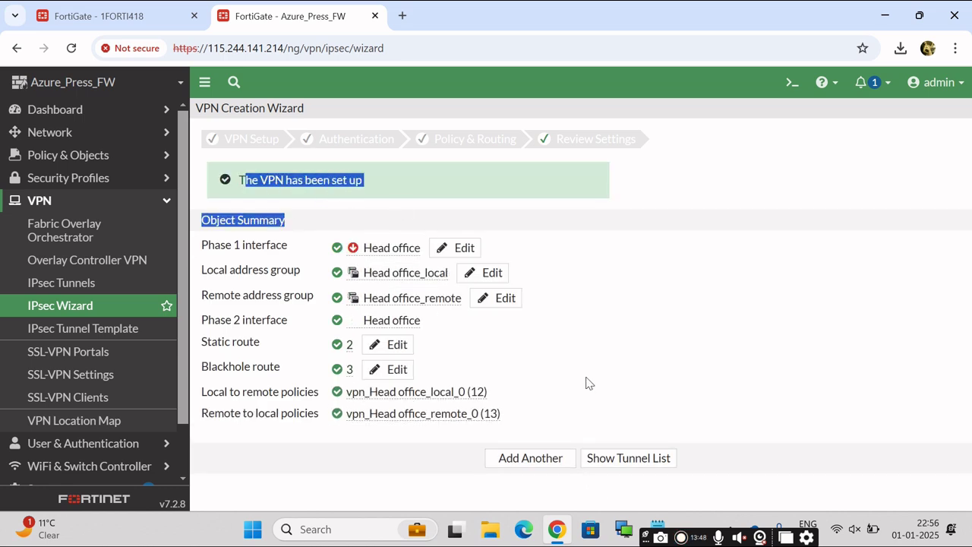
Show the tunnel list, then review the wizard-created static routes.
{"action": "left_click", "coordinate": [638, 463]}
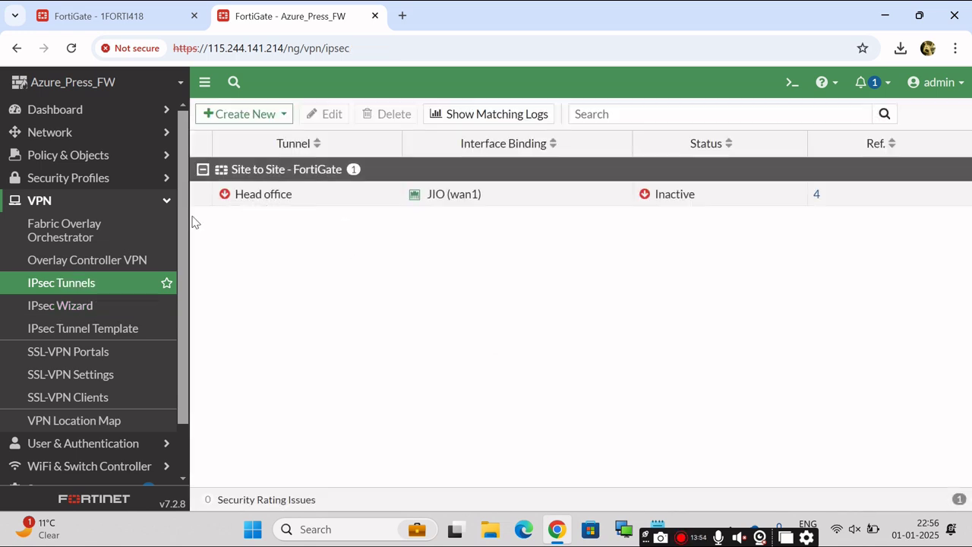
{"action": "left_click", "coordinate": [170, 202]}
{"action": "left_click", "coordinate": [82, 145]}
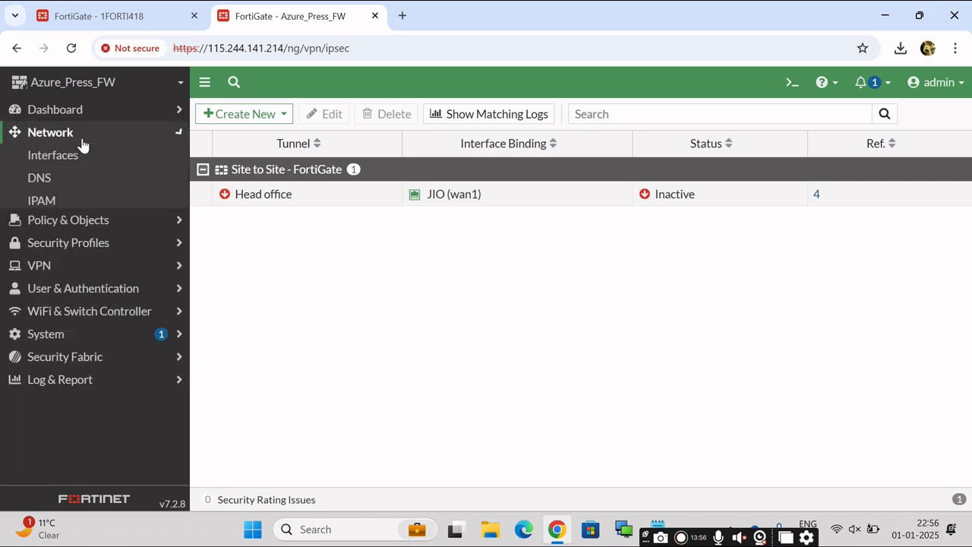
{"action": "left_click", "coordinate": [81, 272]}
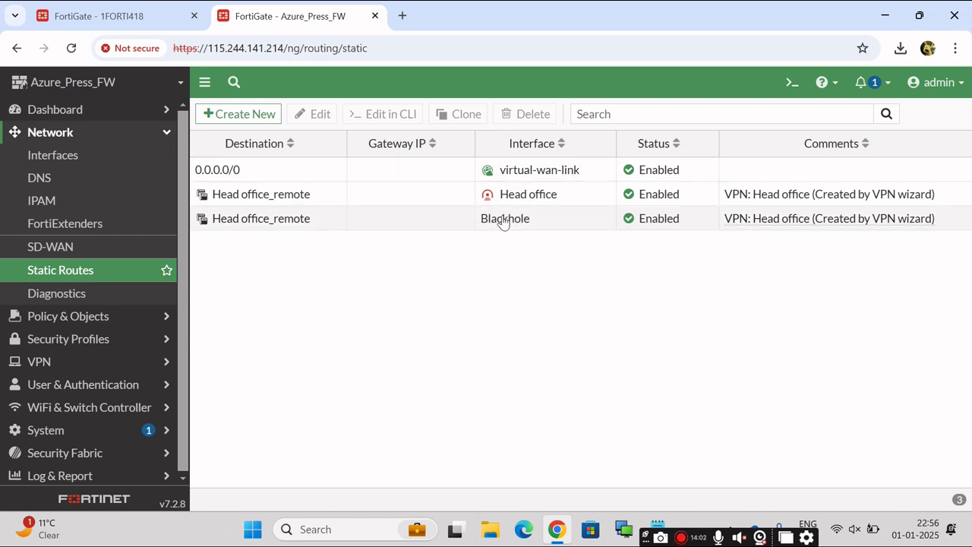
Review the firewall policies between Head office and LAN (internal) in both directions.
{"action": "left_click", "coordinate": [172, 137]}
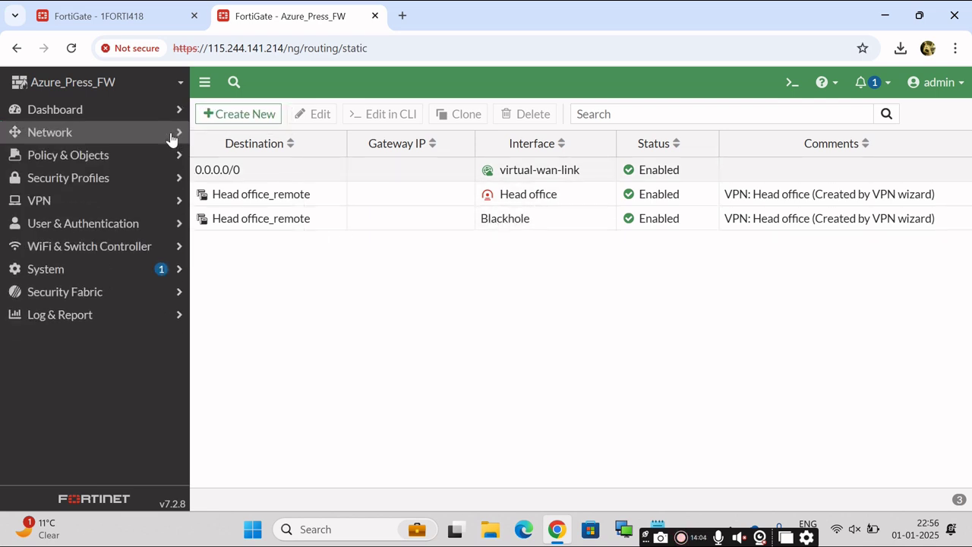
{"action": "left_click", "coordinate": [94, 156]}
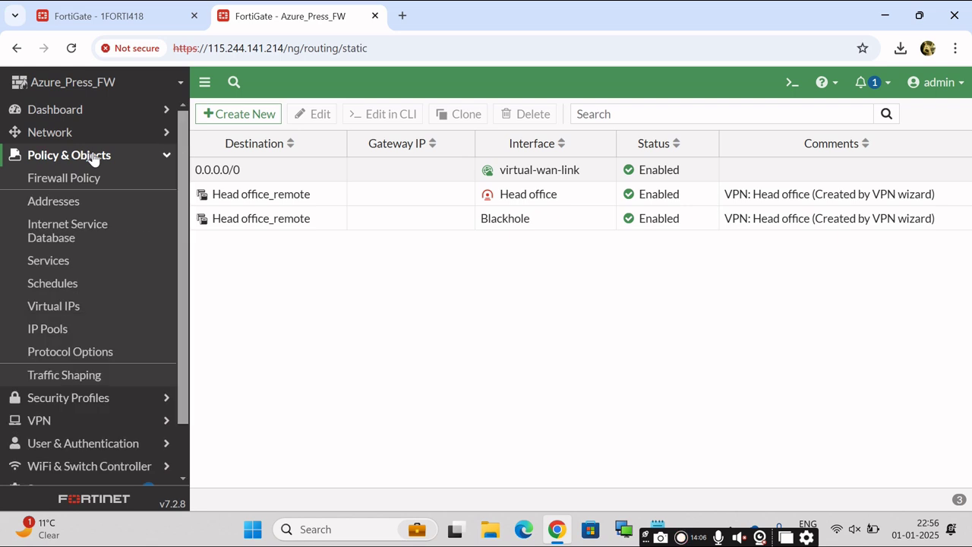
{"action": "left_click", "coordinate": [82, 183]}
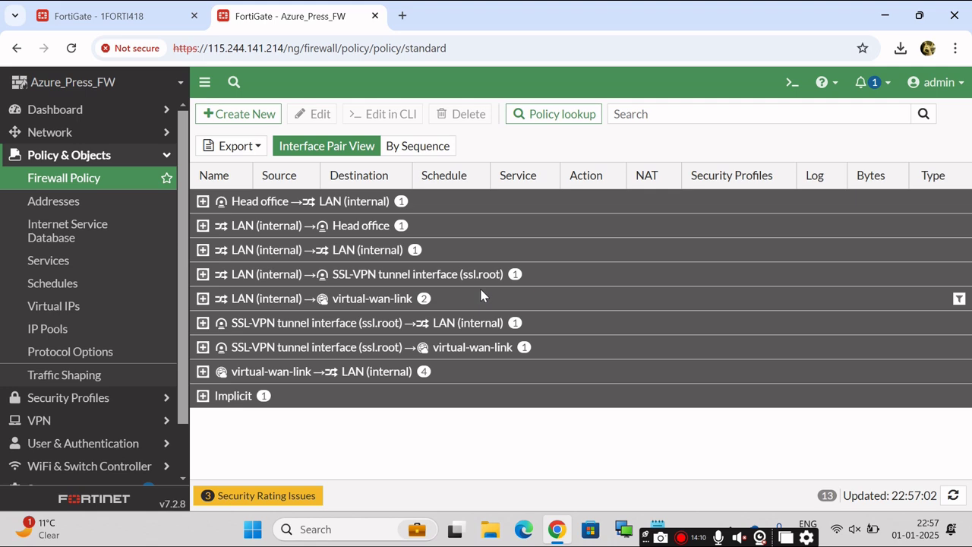
{"action": "left_click", "coordinate": [202, 201]}
{"action": "left_click", "coordinate": [206, 229]}
{"action": "left_click", "coordinate": [205, 230]}
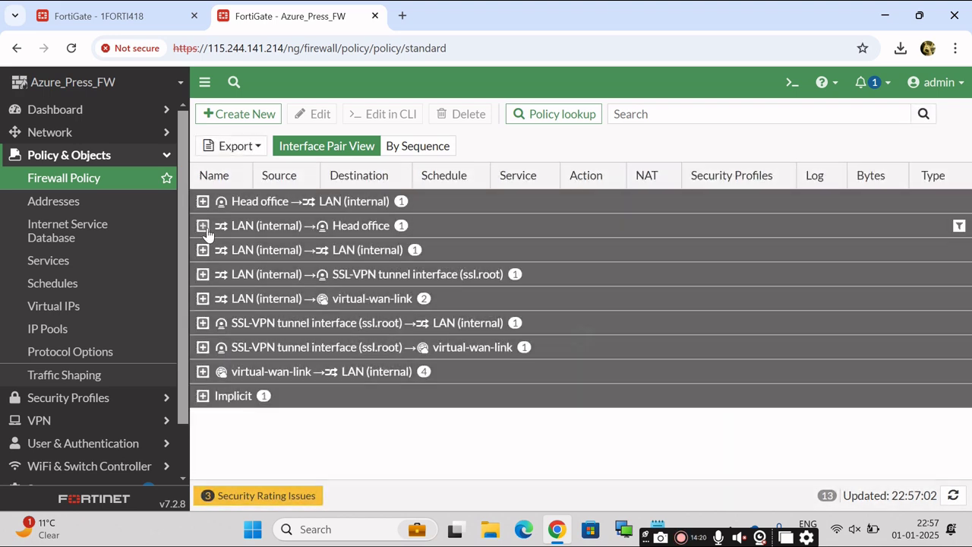
Return to the IPsec Tunnels list, where Head office on JIO (wan1) is Inactive.
{"action": "left_click", "coordinate": [167, 158]}
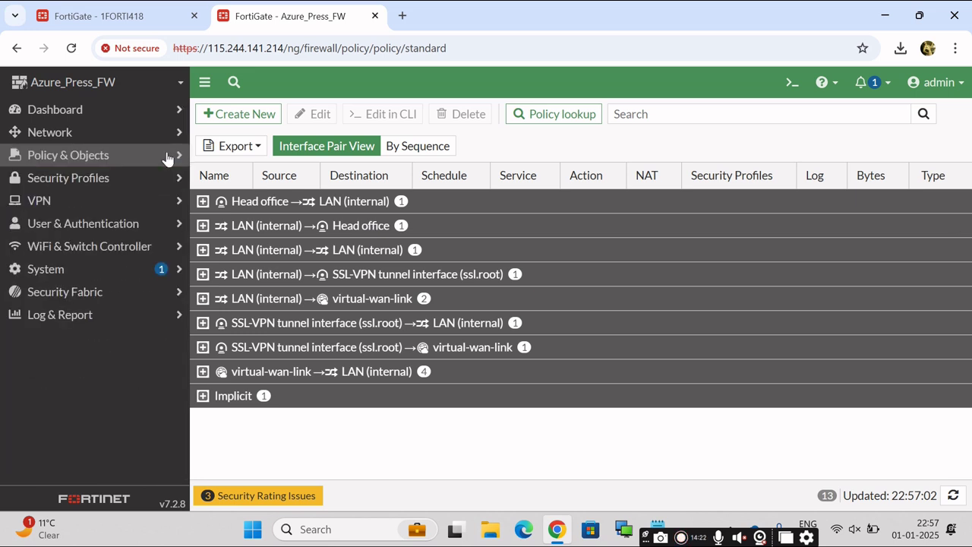
{"action": "left_click", "coordinate": [67, 205]}
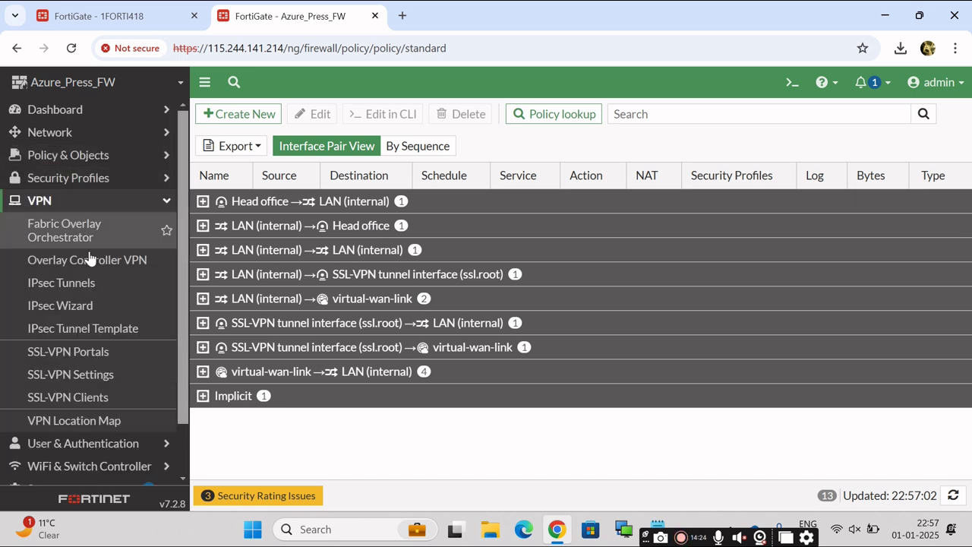
{"action": "left_click", "coordinate": [91, 284]}
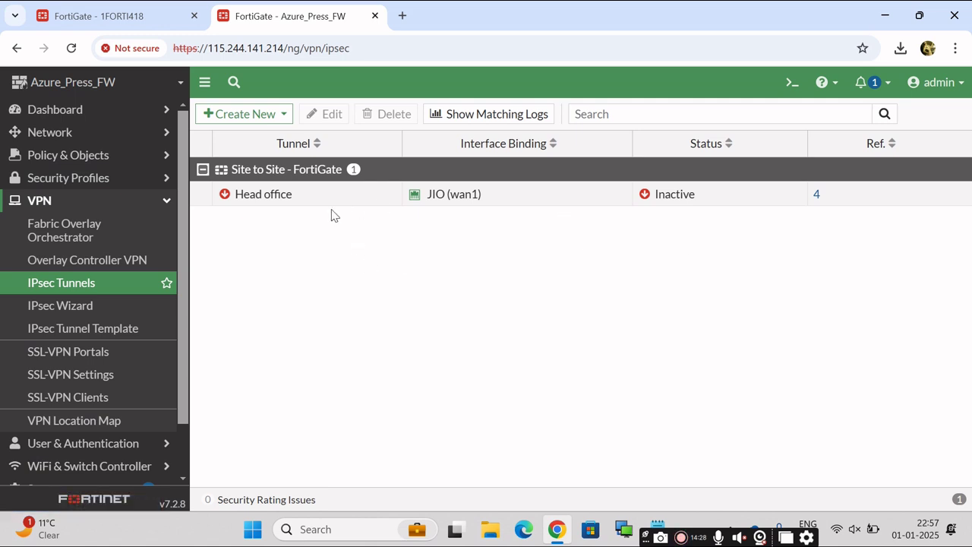
Open the Head office tunnel monitor and check its available actions.
{"action": "left_click", "coordinate": [667, 200]}
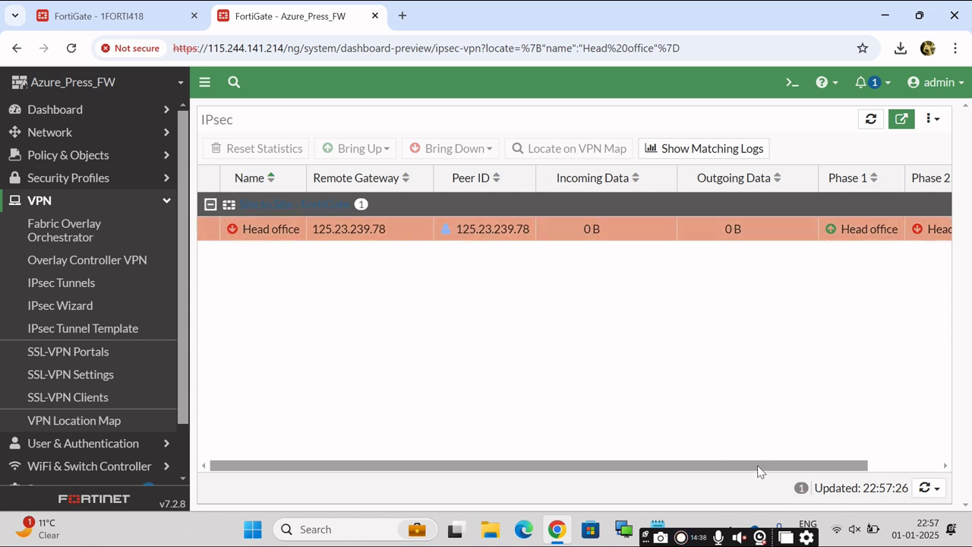
{"action": "left_click_drag", "start_coordinate": [758, 466], "coordinate": [863, 455]}
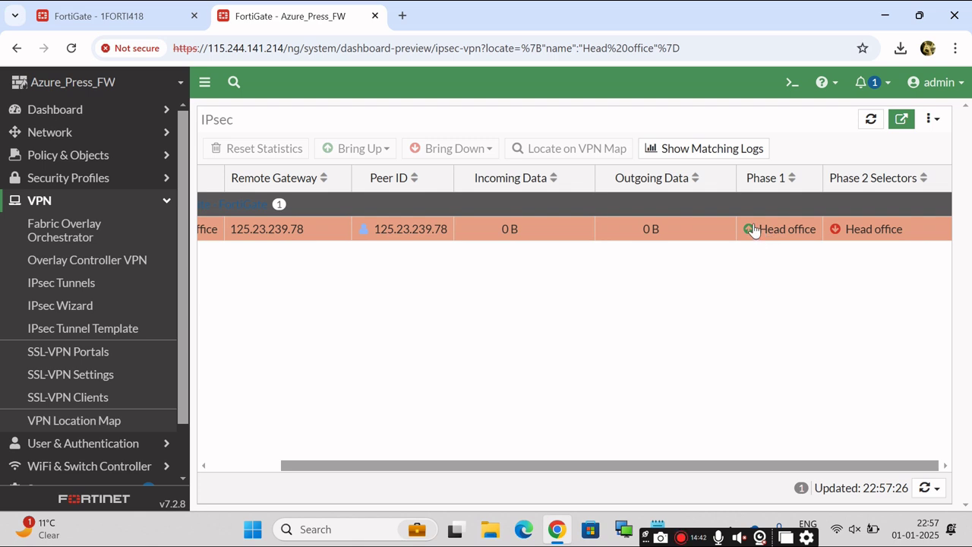
{"action": "right_click", "coordinate": [864, 232]}
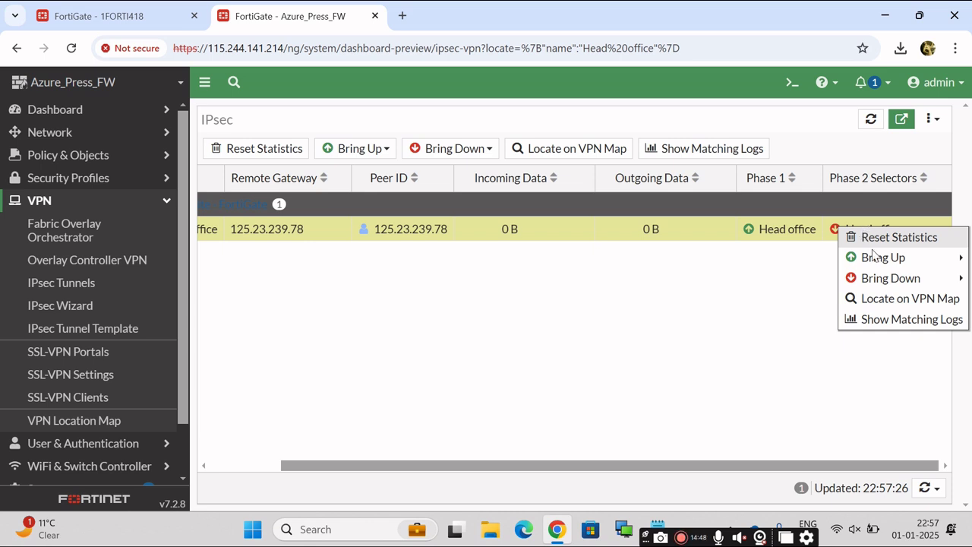
{"action": "left_click", "coordinate": [788, 297]}
Bring up all Phase 2 selectors, then return to IPsec Tunnels showing Head office Up.
{"action": "mouse_move", "coordinate": [875, 234]}
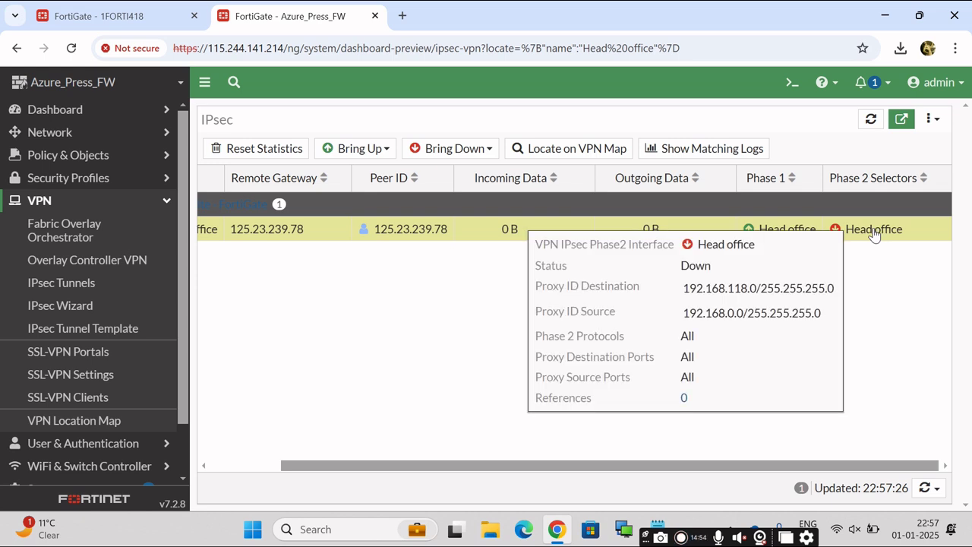
{"action": "right_click", "coordinate": [875, 234]}
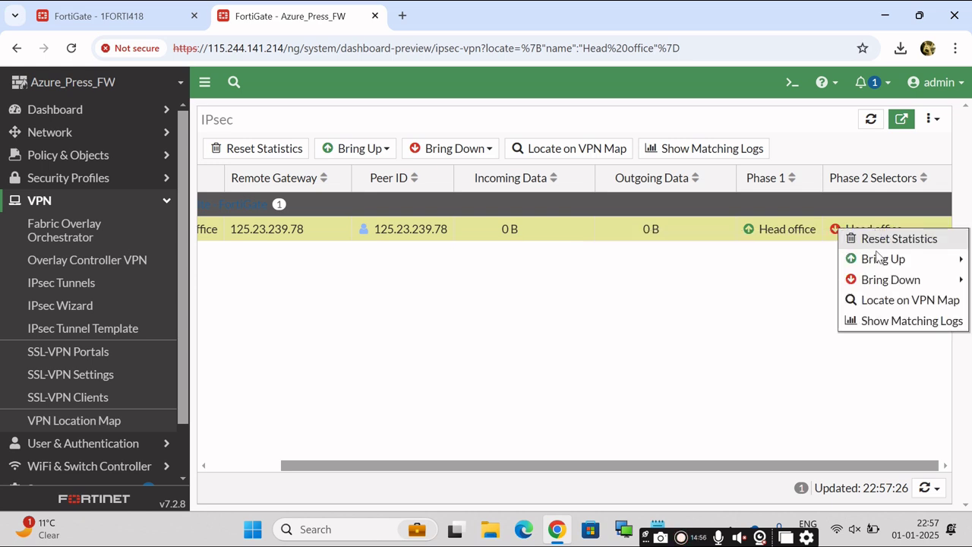
{"action": "mouse_move", "coordinate": [874, 262]}
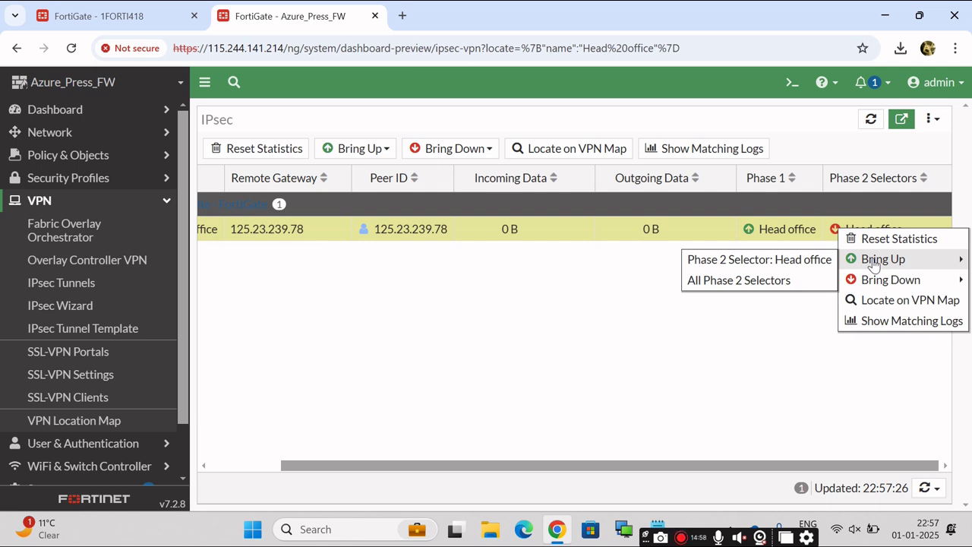
{"action": "left_click", "coordinate": [754, 281]}
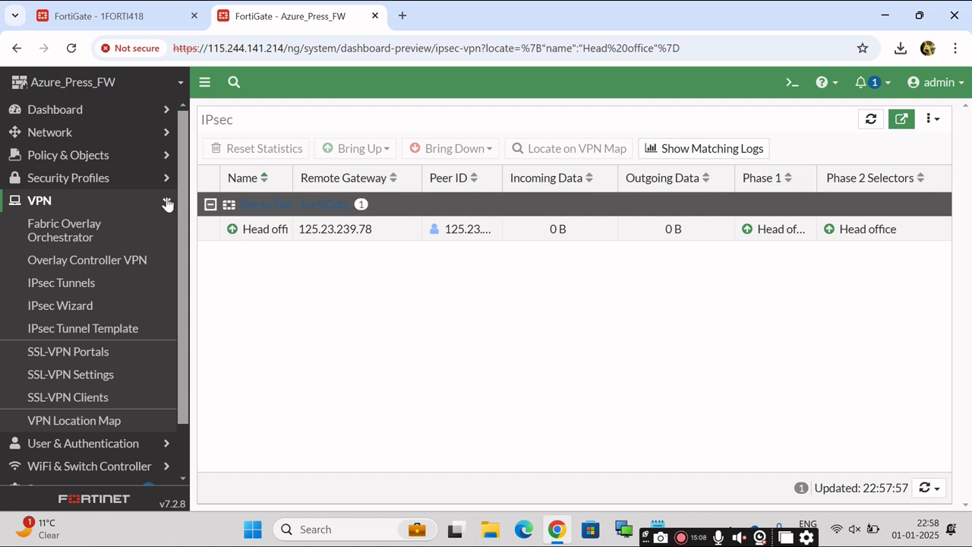
{"action": "left_click", "coordinate": [63, 286]}
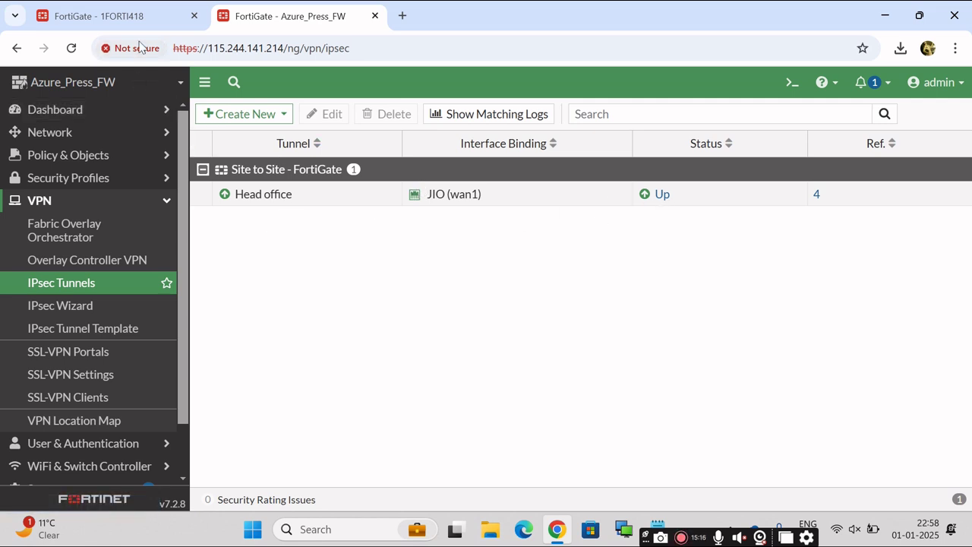
{"action": "left_click", "coordinate": [99, 15]}
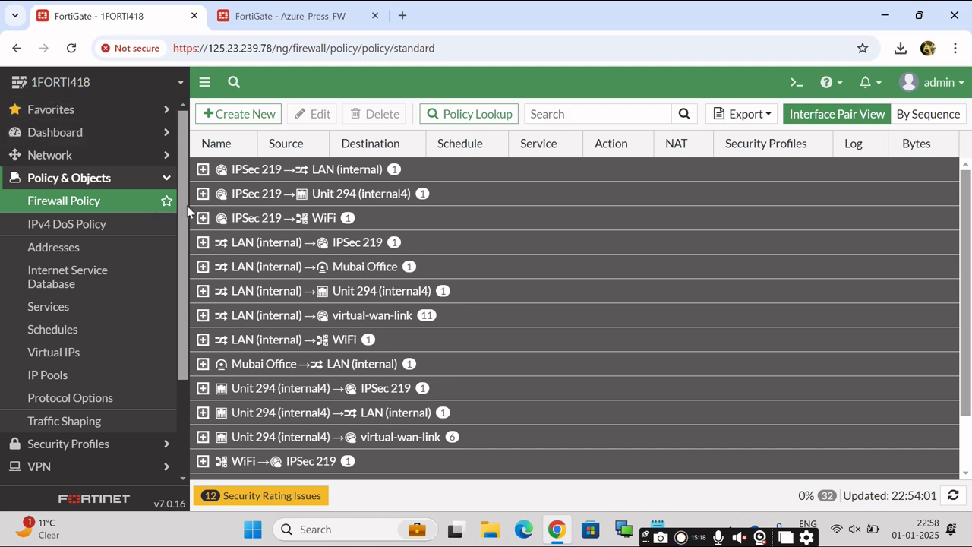
{"action": "left_click", "coordinate": [167, 180]}
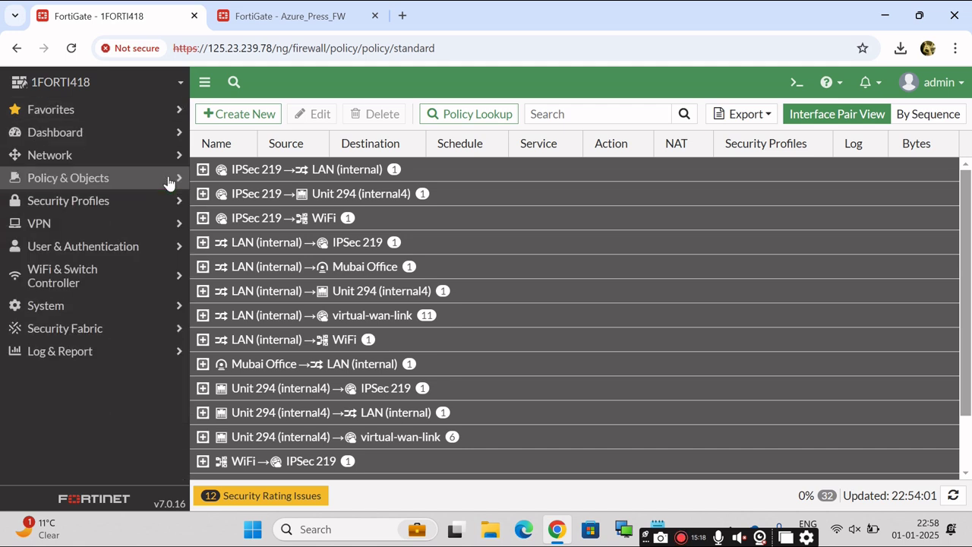
{"action": "left_click", "coordinate": [64, 227]}
{"action": "left_click", "coordinate": [54, 285]}
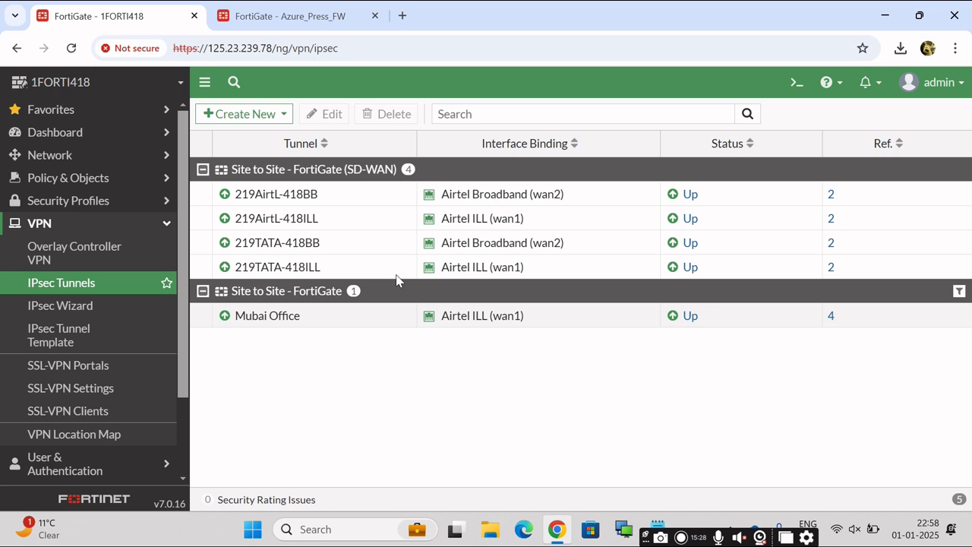
{"action": "left_click", "coordinate": [171, 228]}
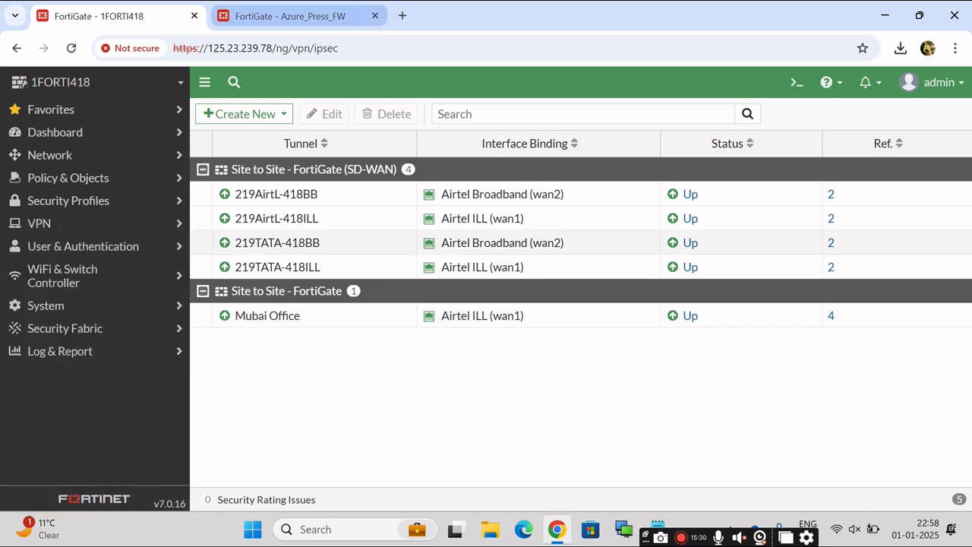
{"action": "key", "text": "ctrl+Tab"}
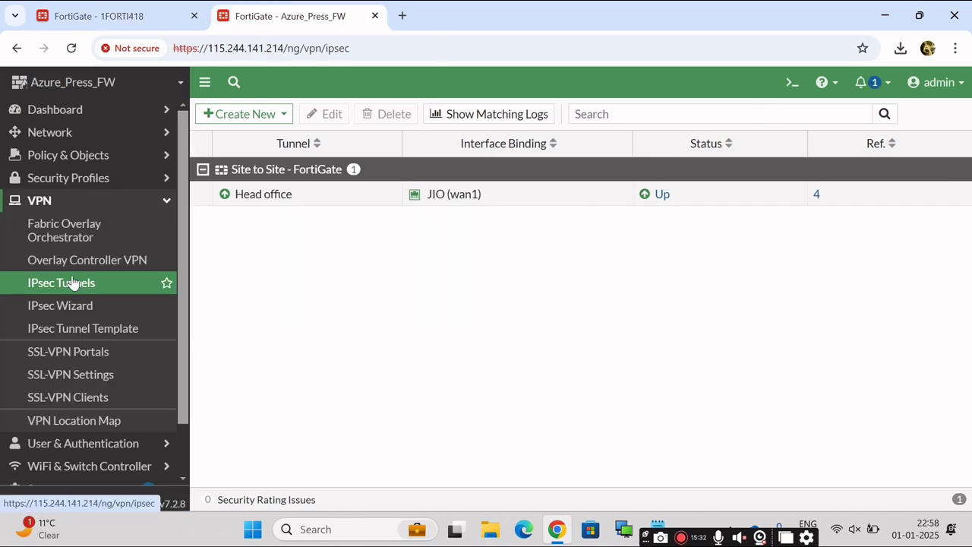
Open the Head office tunnel's monitoring details and expand the Dashboard menu.
{"action": "left_click", "coordinate": [663, 197]}
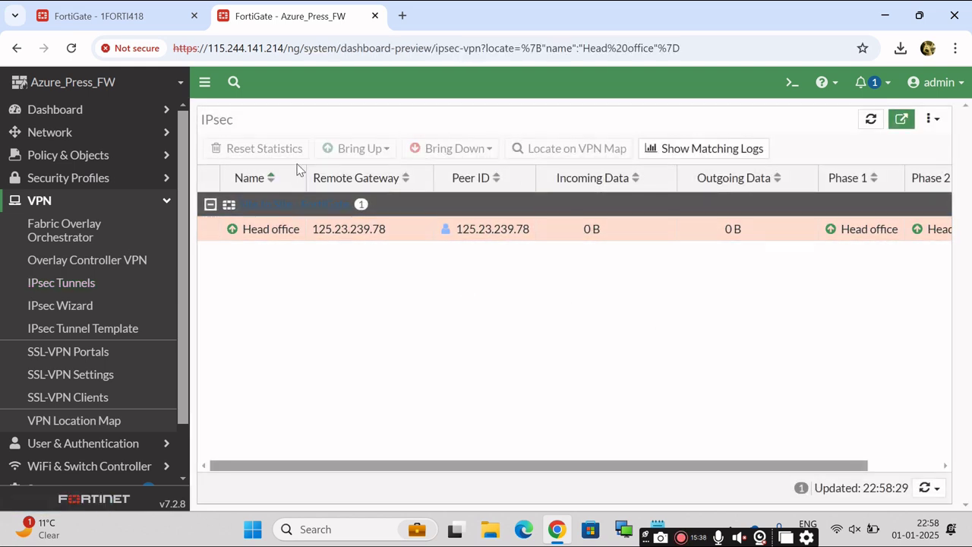
{"action": "left_click", "coordinate": [161, 202]}
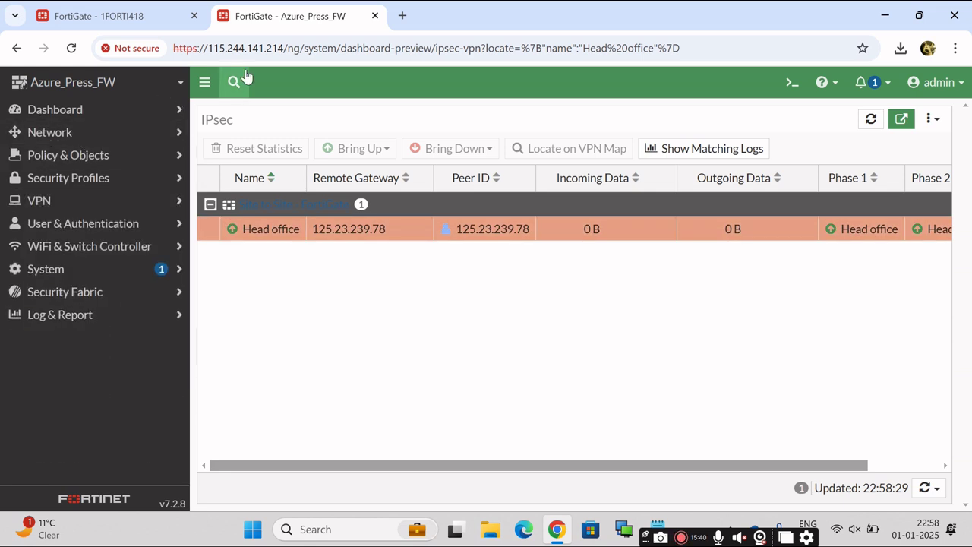
{"action": "left_click", "coordinate": [97, 122]}
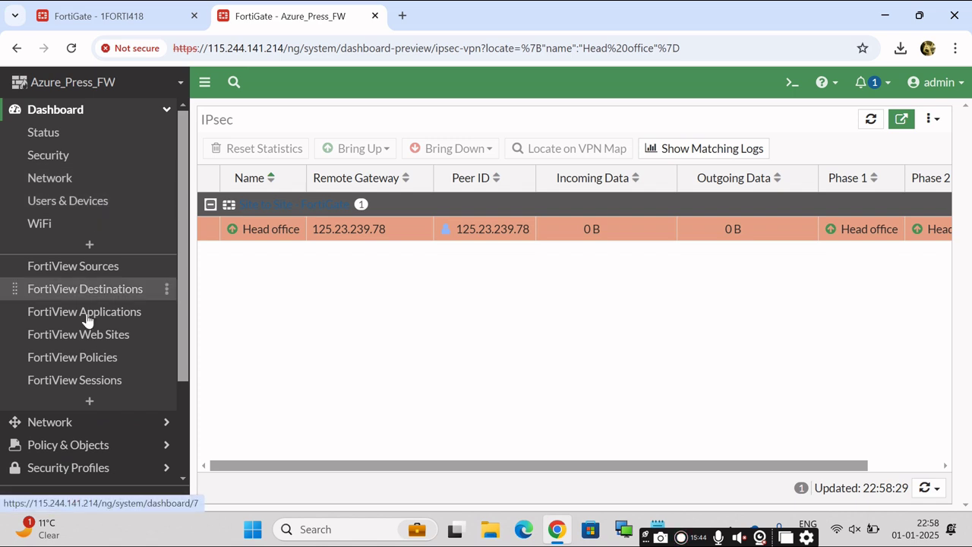
Add the IPsec monitor found by searching 'ipose', then open the new IPsec Monitor dashboard.
{"action": "left_click", "coordinate": [90, 403]}
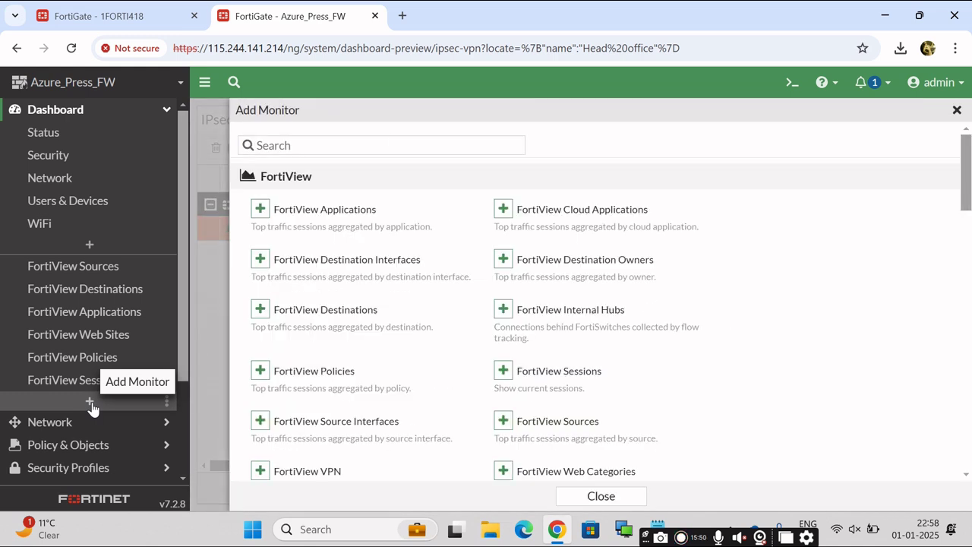
{"action": "left_click", "coordinate": [344, 142]}
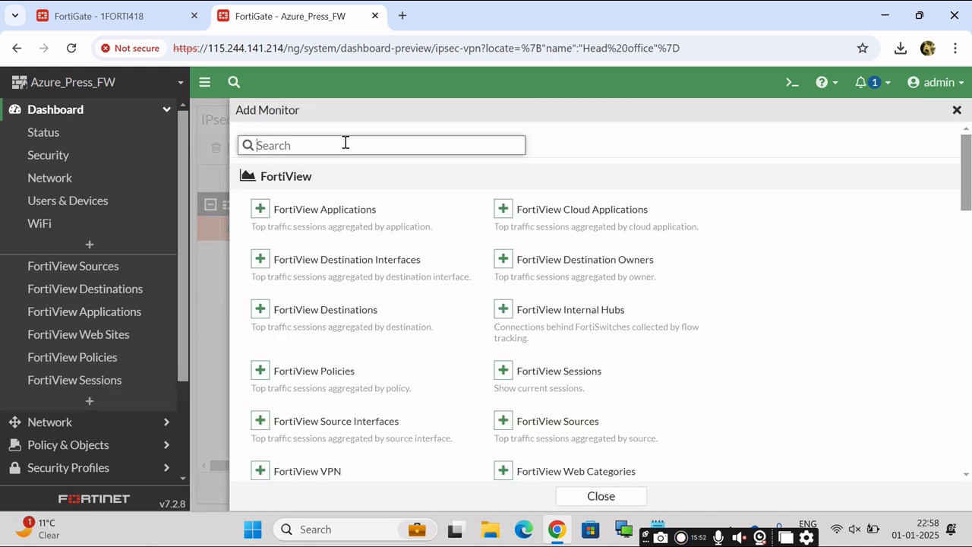
{"action": "type", "text": "ipose"}
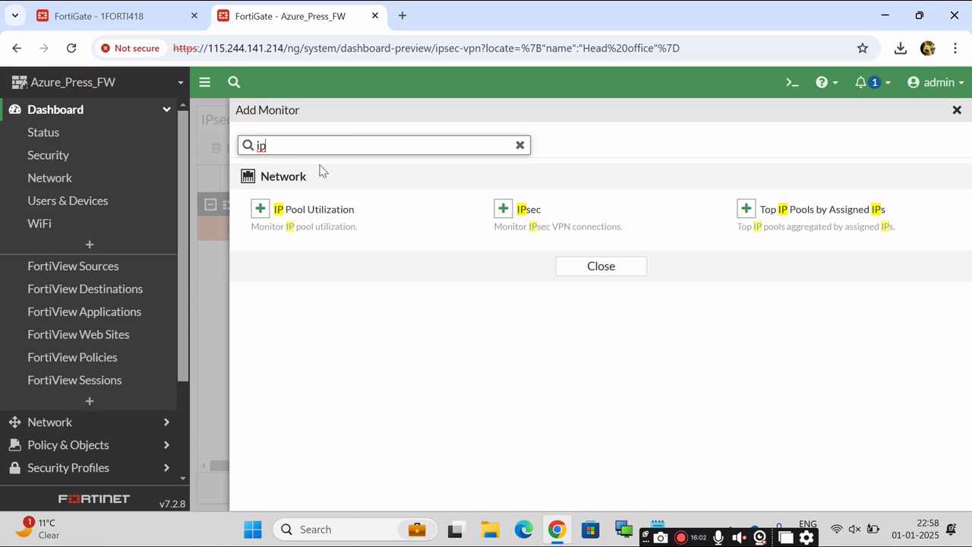
{"action": "left_click", "coordinate": [504, 213]}
{"action": "left_click", "coordinate": [555, 232]}
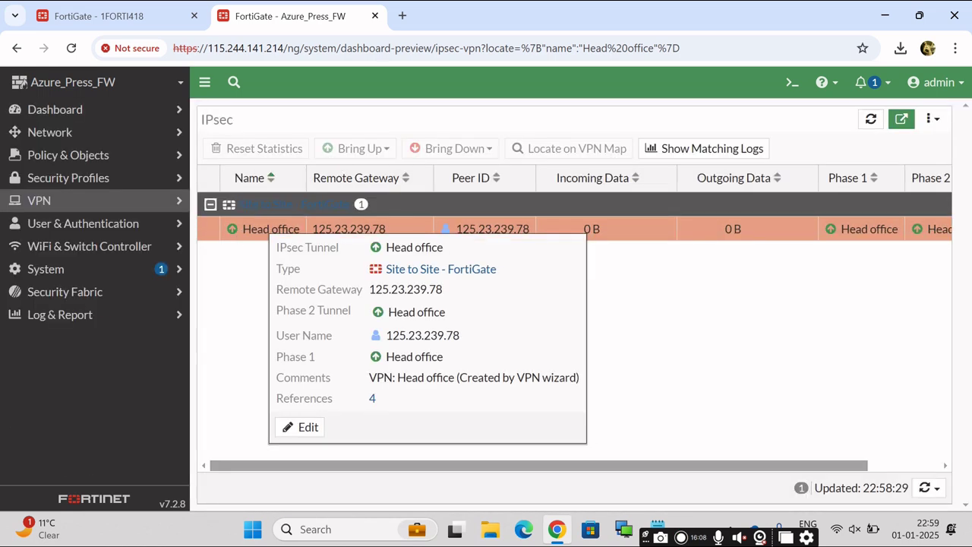
{"action": "left_click", "coordinate": [110, 118]}
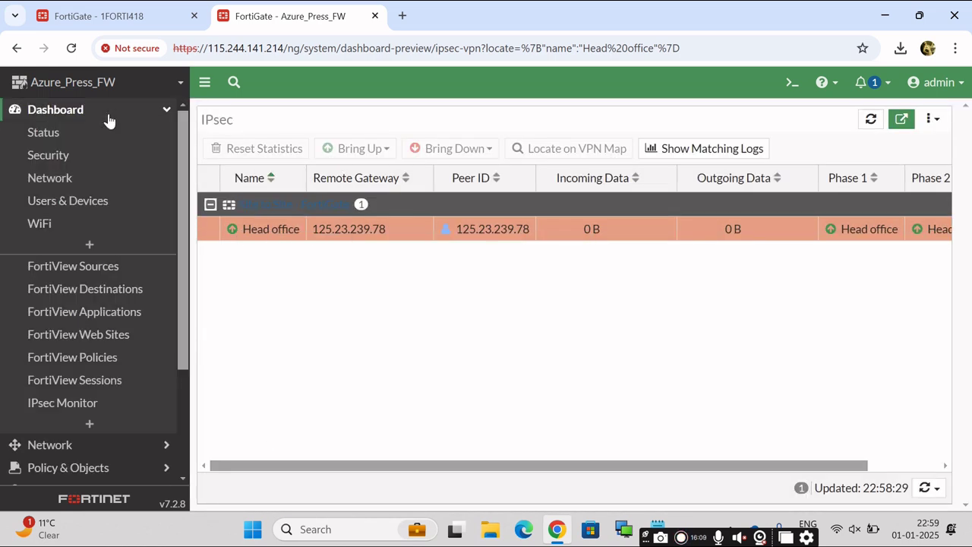
{"action": "left_click", "coordinate": [63, 406]}
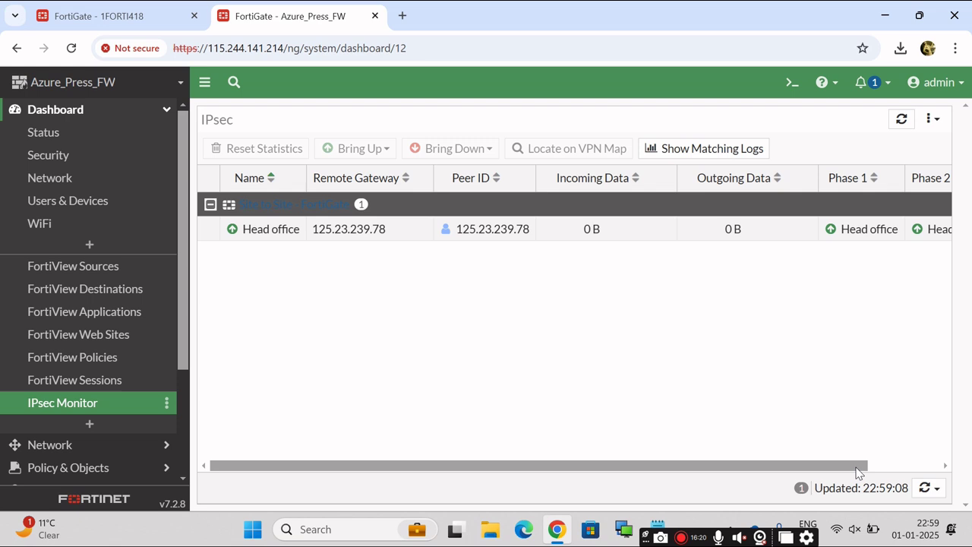
Confirm the Head office Phase 2 selector is up via its Bring Down options, then bring Notepad forward.
{"action": "left_click_drag", "start_coordinate": [856, 463], "coordinate": [958, 433]}
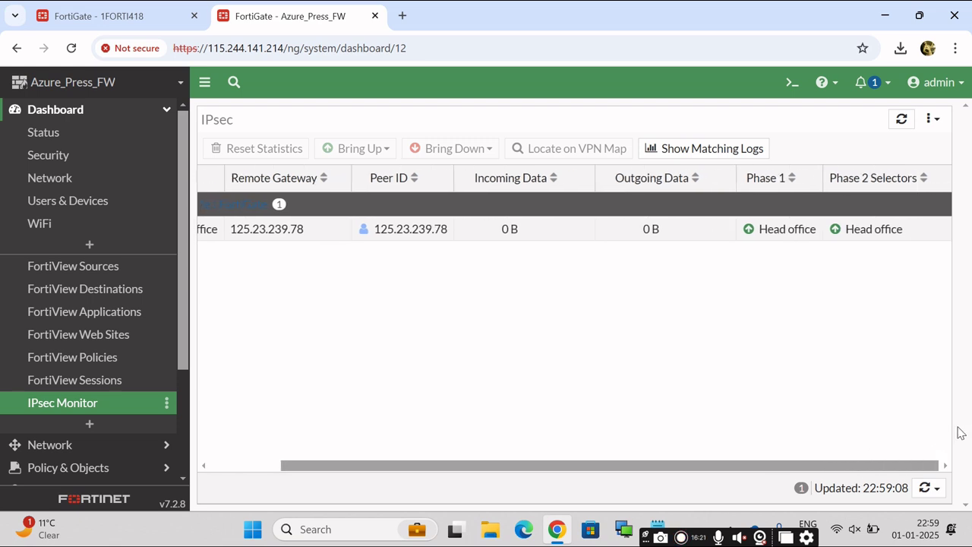
{"action": "right_click", "coordinate": [873, 237]}
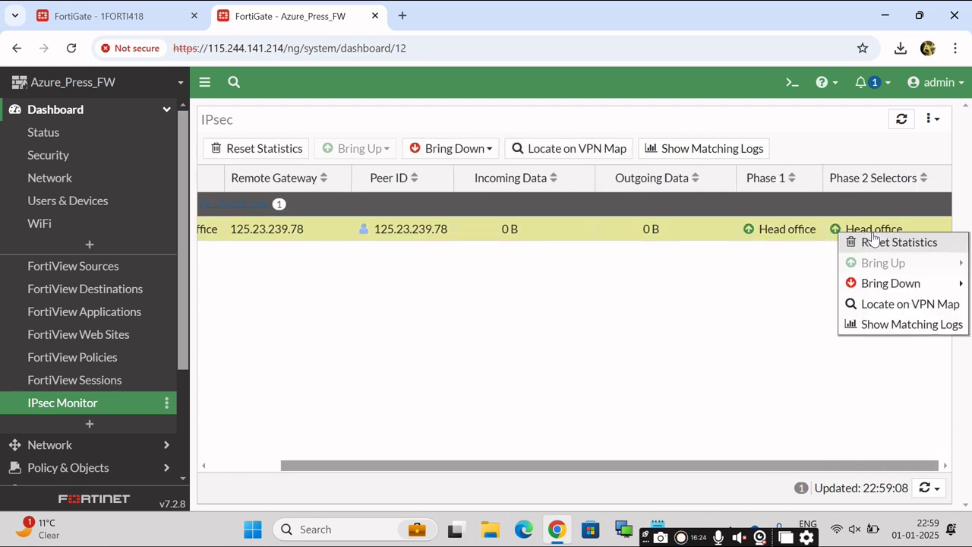
{"action": "mouse_move", "coordinate": [883, 289]}
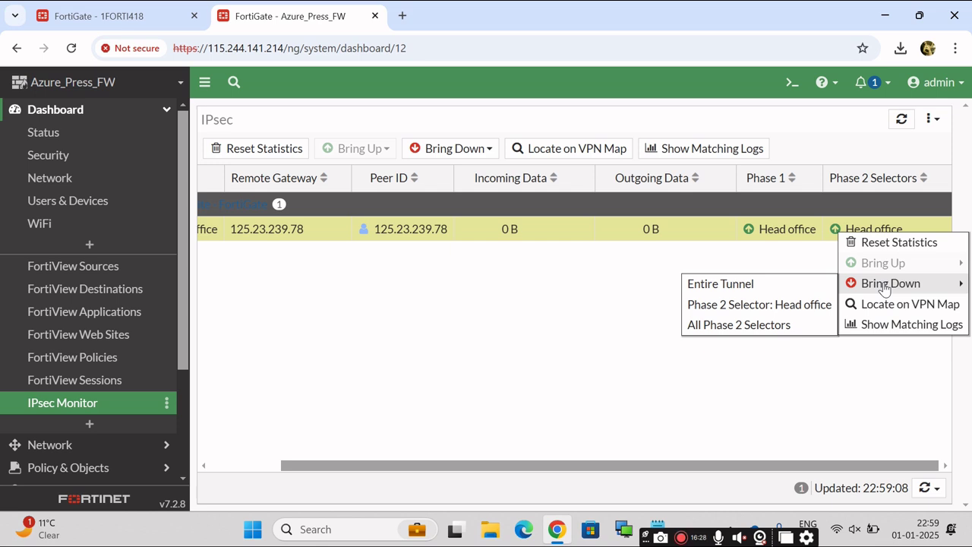
{"action": "left_click", "coordinate": [423, 387]}
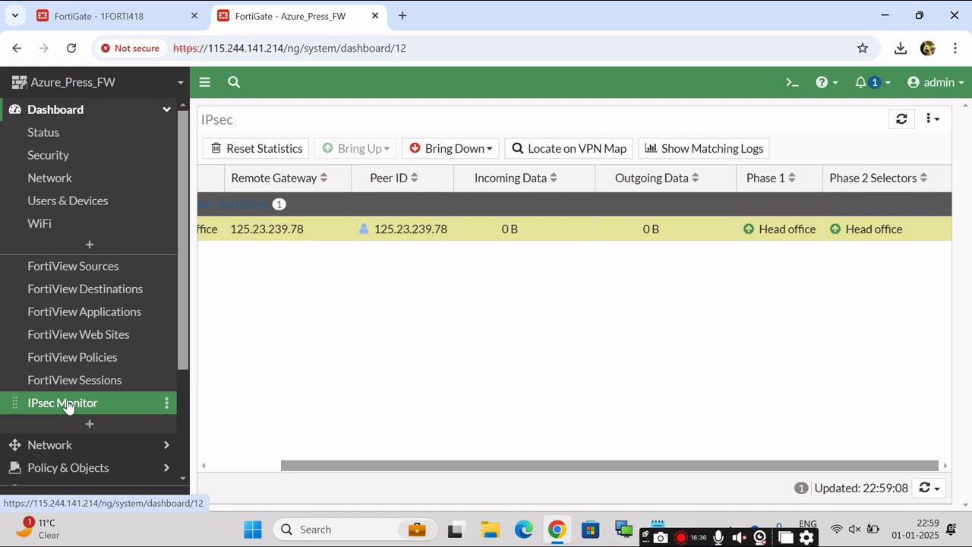
{"action": "left_click_drag", "start_coordinate": [445, 468], "coordinate": [320, 470]}
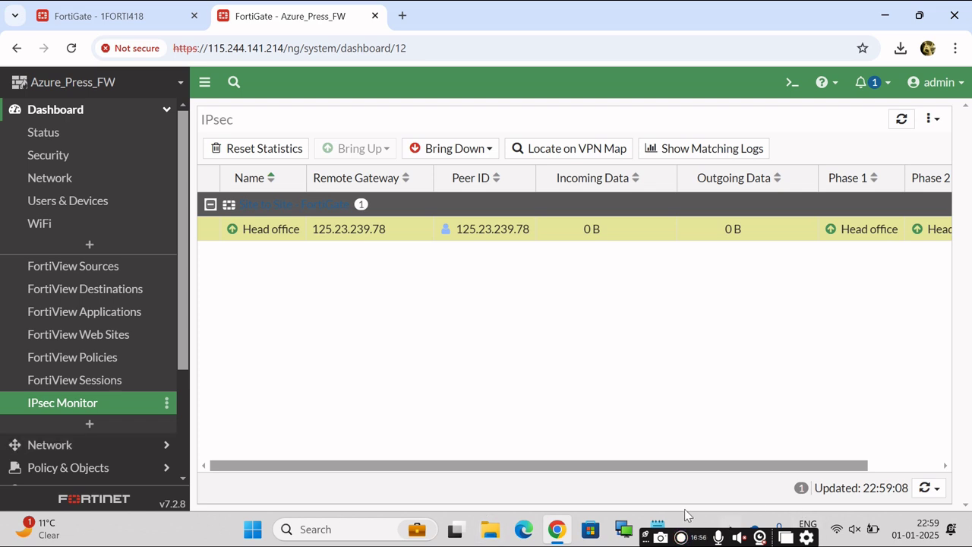
{"action": "left_click", "coordinate": [656, 528]}
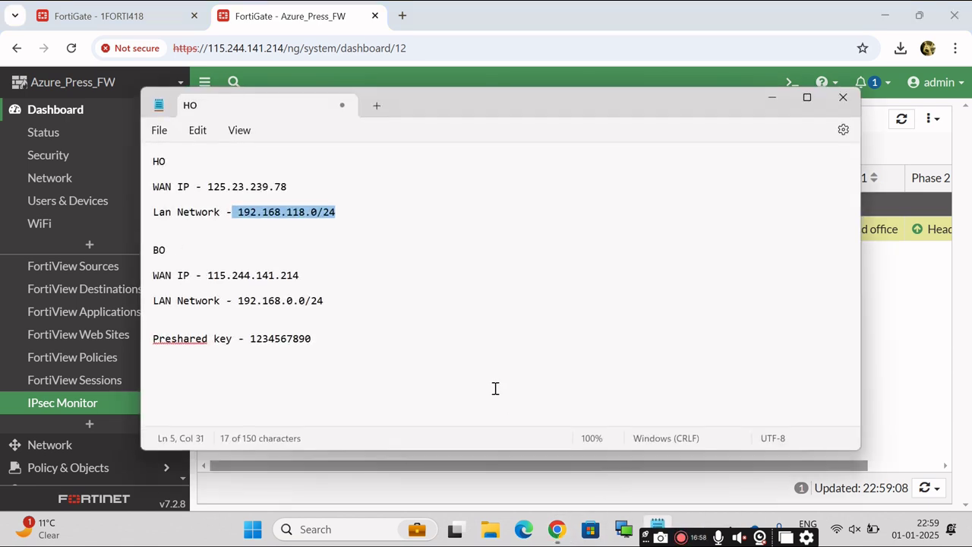
Highlight the HO LAN and BO LAN (192.168.0.0/24) networks, then minimize Notepad.
{"action": "left_click", "coordinate": [351, 268]}
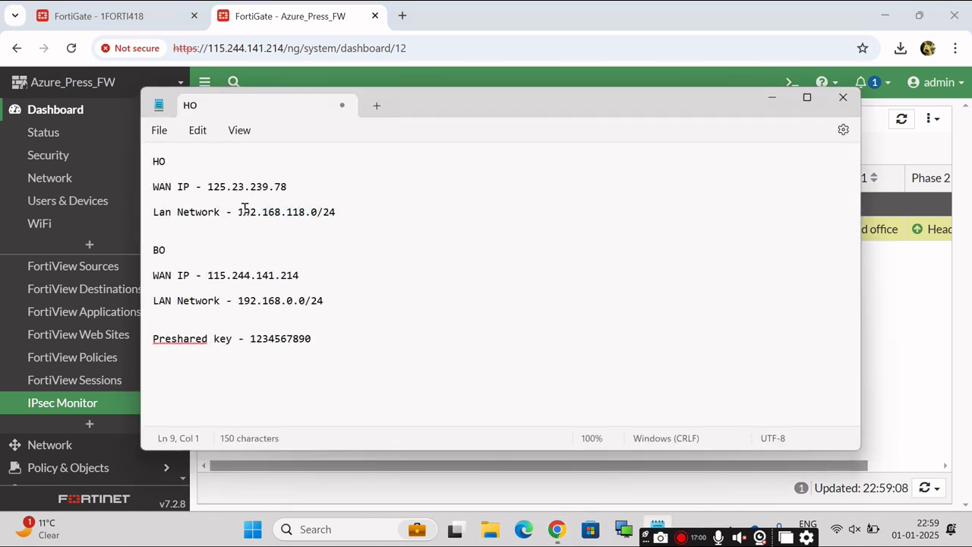
{"action": "left_click_drag", "start_coordinate": [243, 212], "coordinate": [341, 219]}
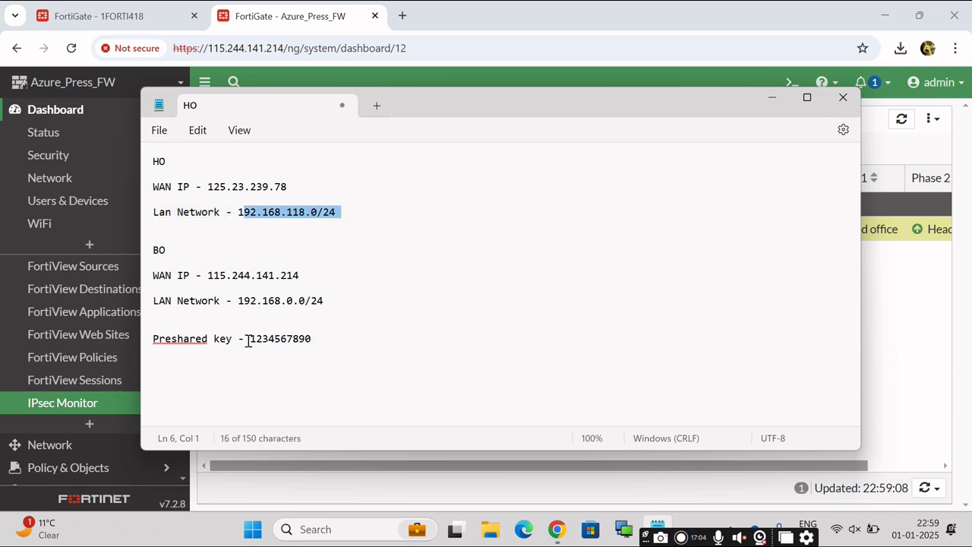
{"action": "left_click_drag", "start_coordinate": [238, 301], "coordinate": [326, 300]}
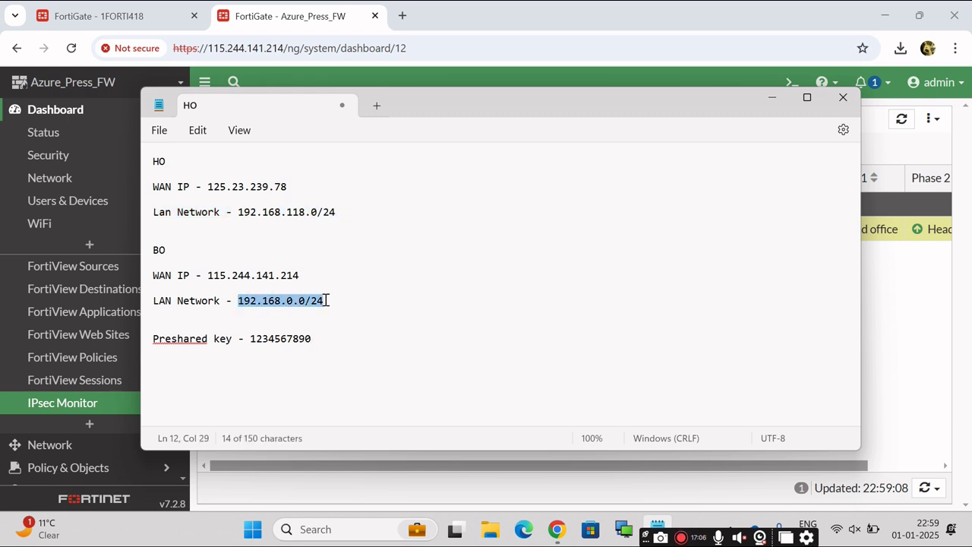
{"action": "left_click", "coordinate": [771, 99]}
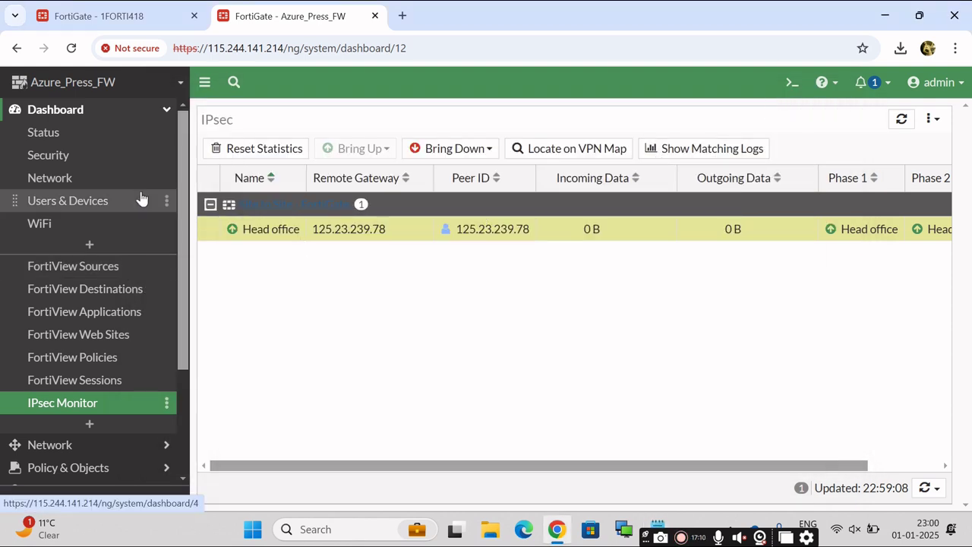